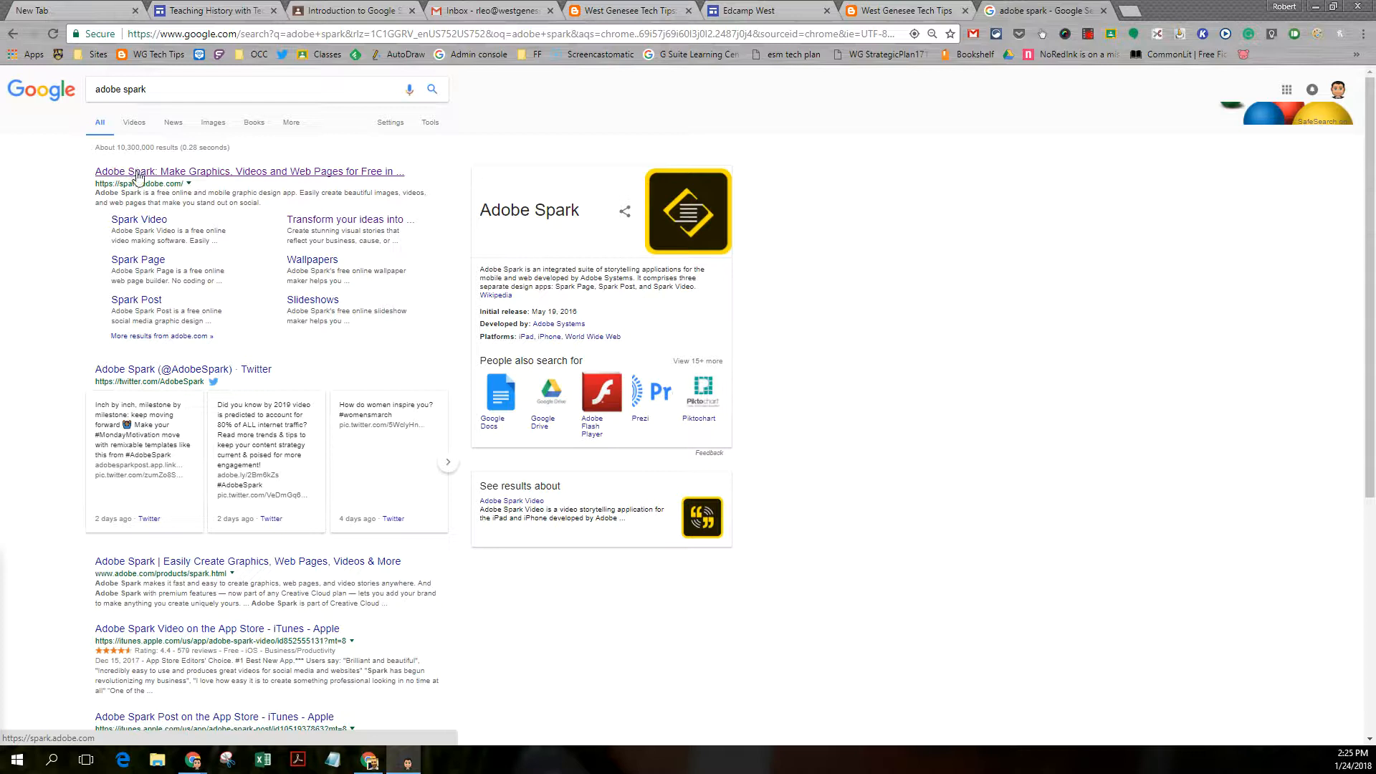
# Open the Adobe Spark website from the search results and sign up for free with the Google account
pyautogui.click(138, 174)
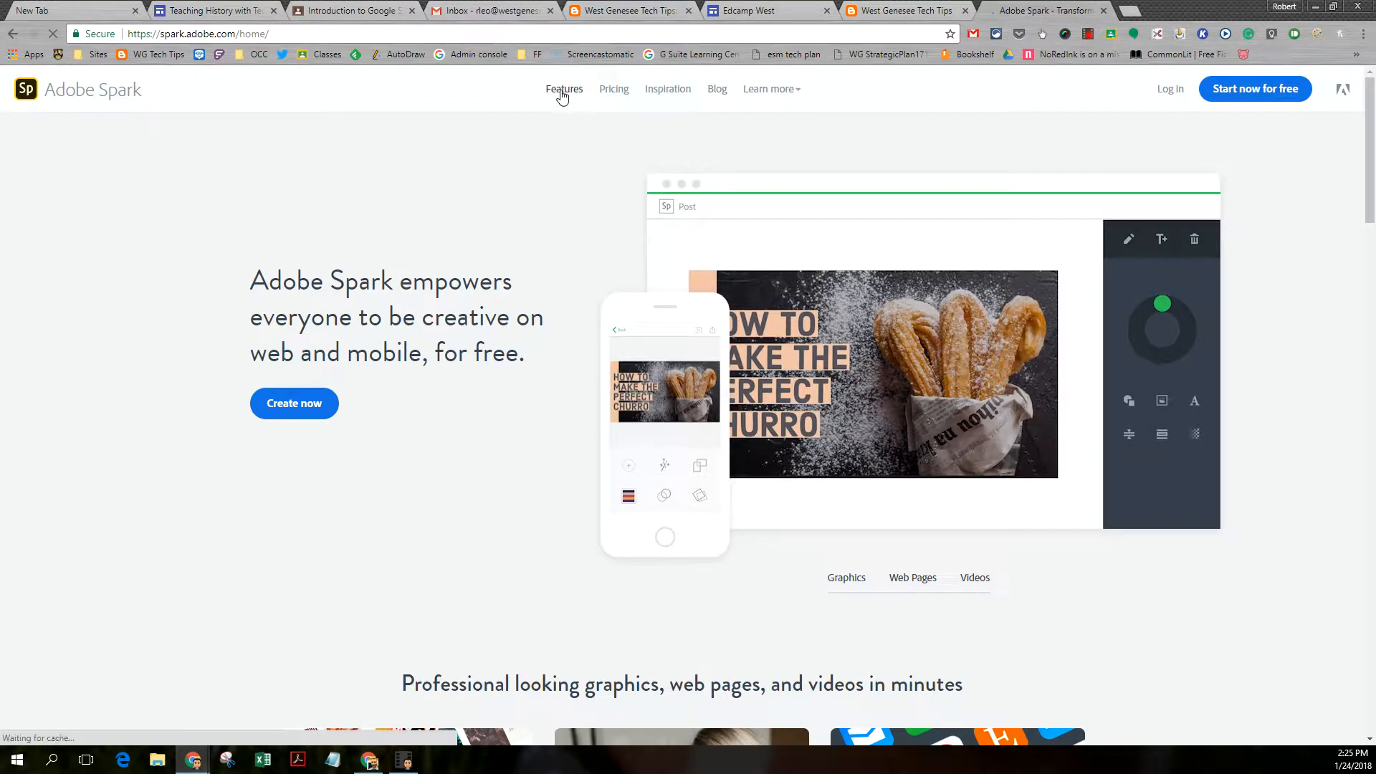
pyautogui.moveTo(752, 92)
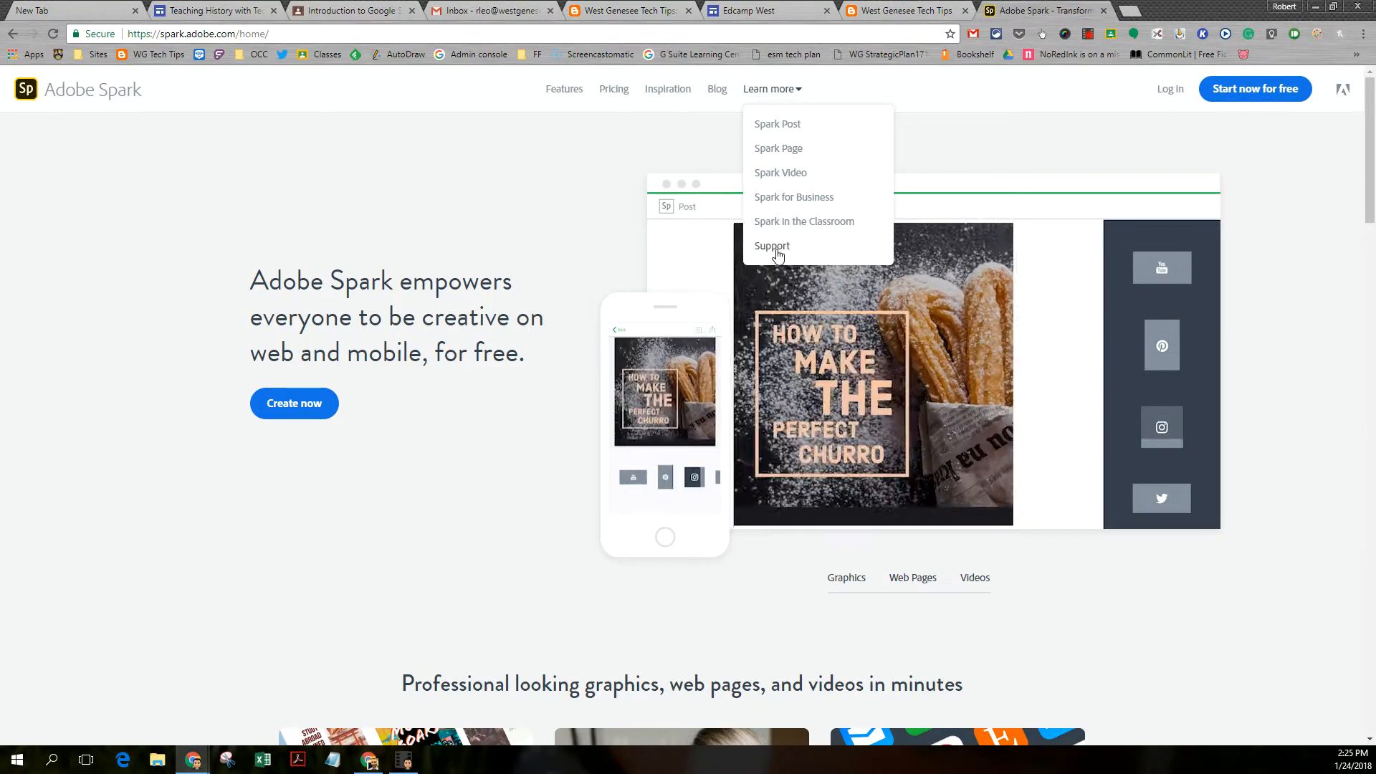
pyautogui.click(1248, 91)
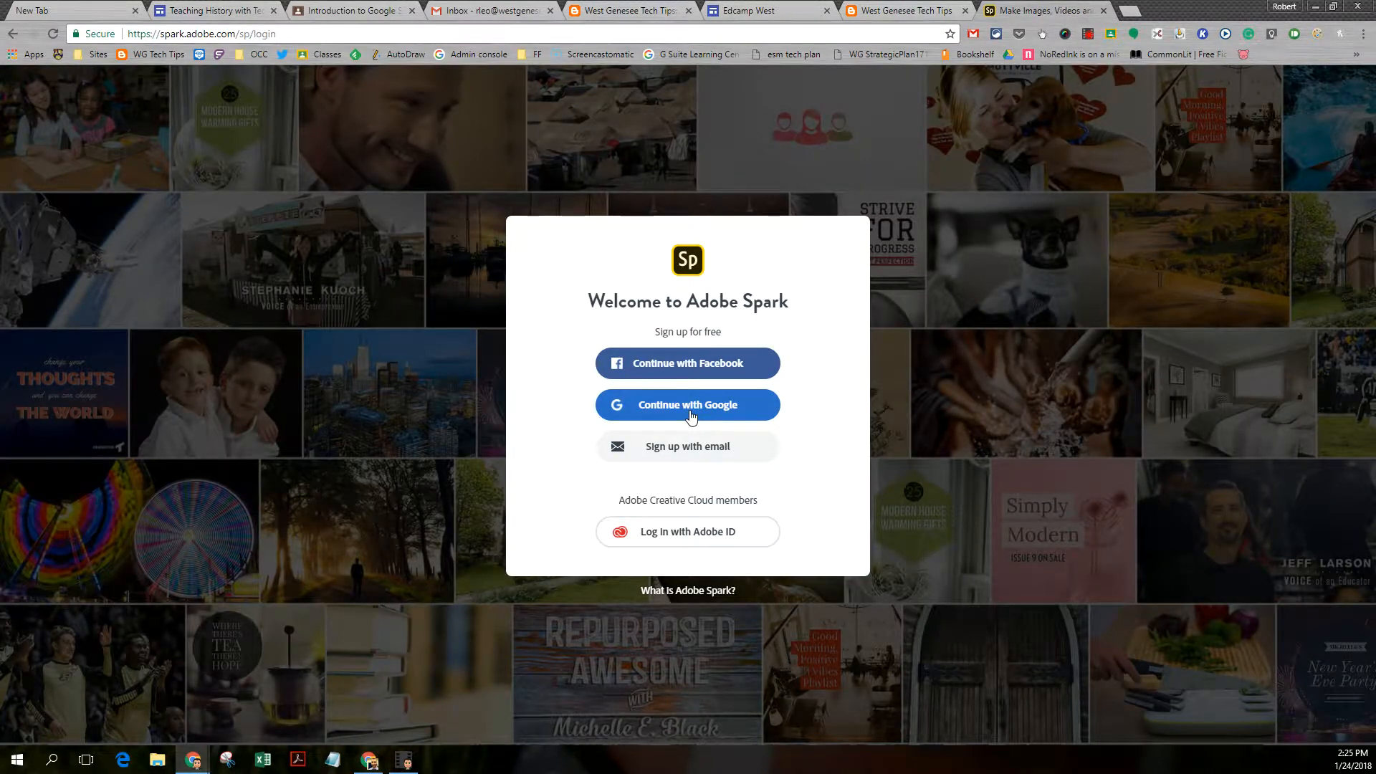
pyautogui.click(690, 406)
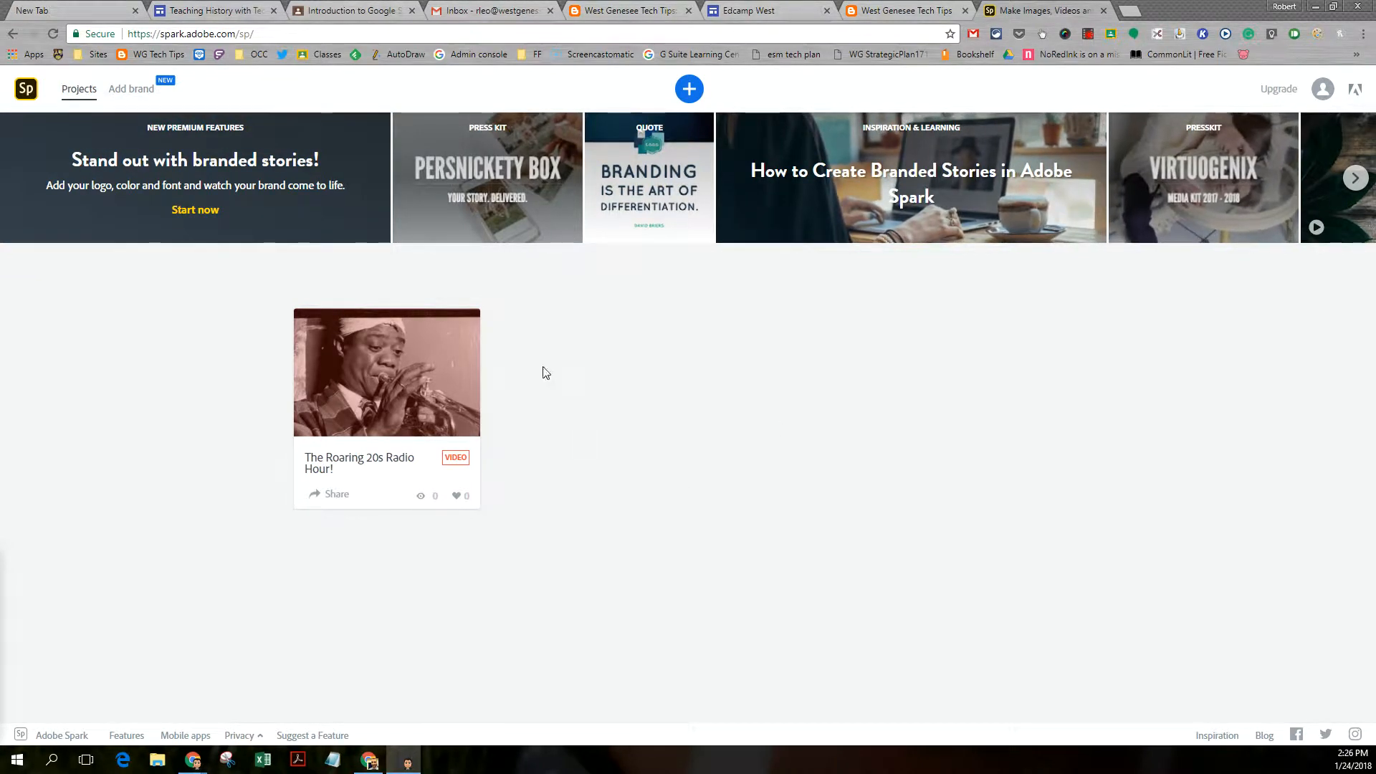
# Create a new video project and give it the title "Pets"
pyautogui.moveTo(426, 343)
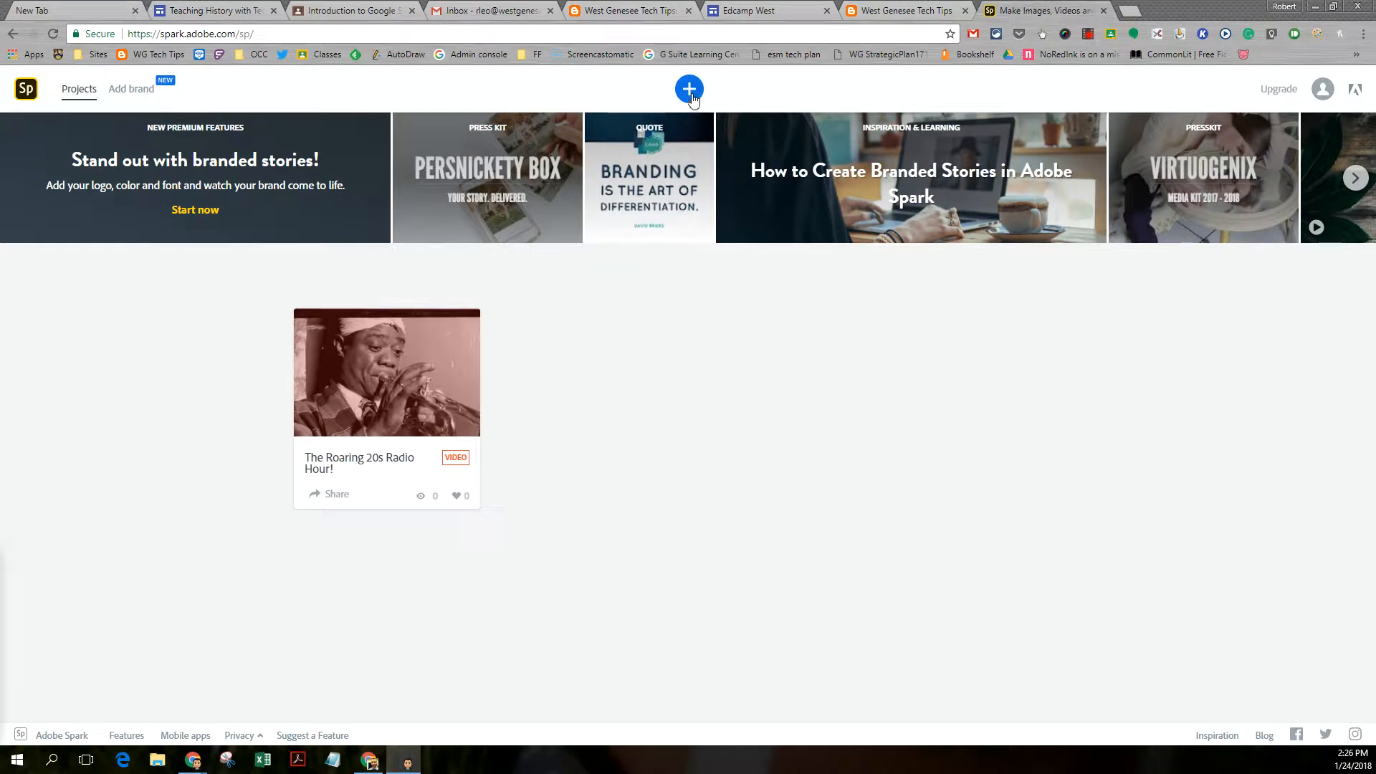
pyautogui.click(690, 90)
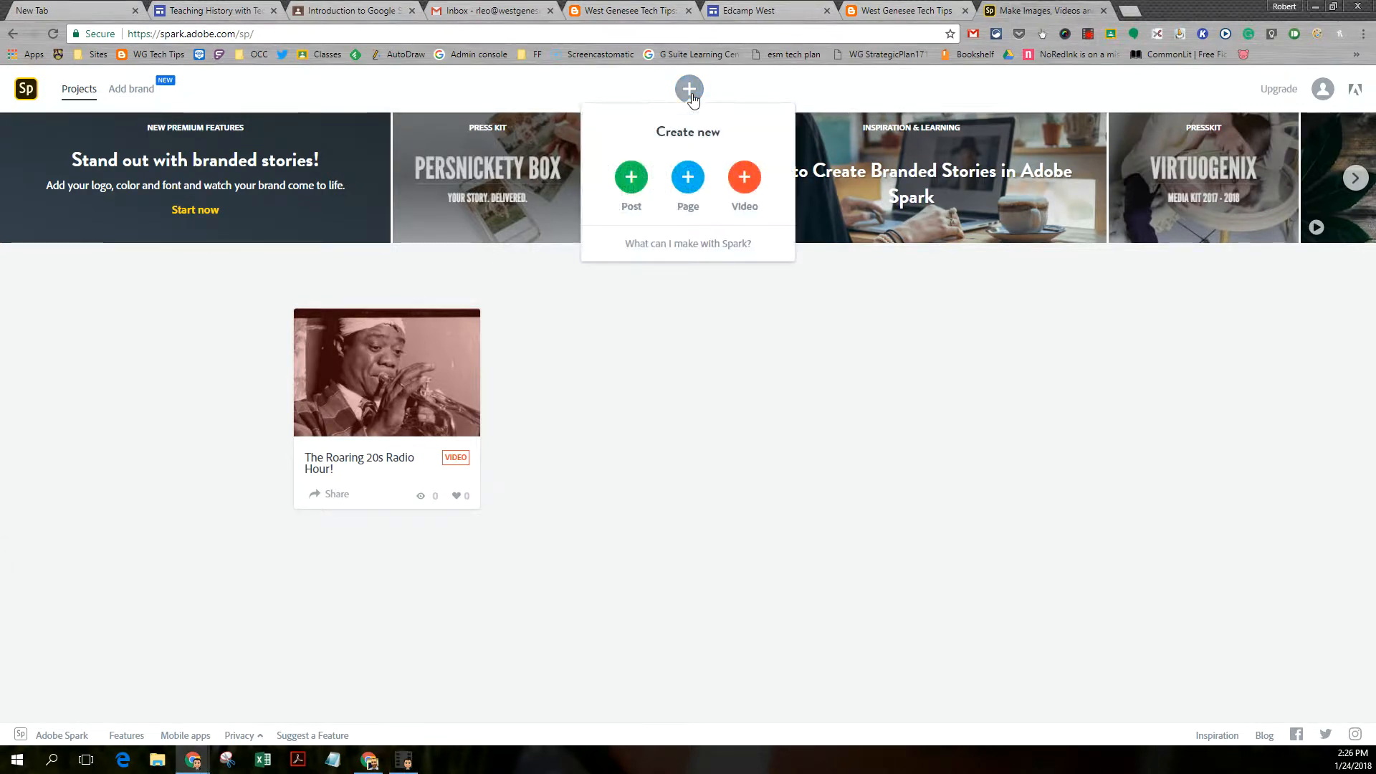
pyautogui.click(741, 187)
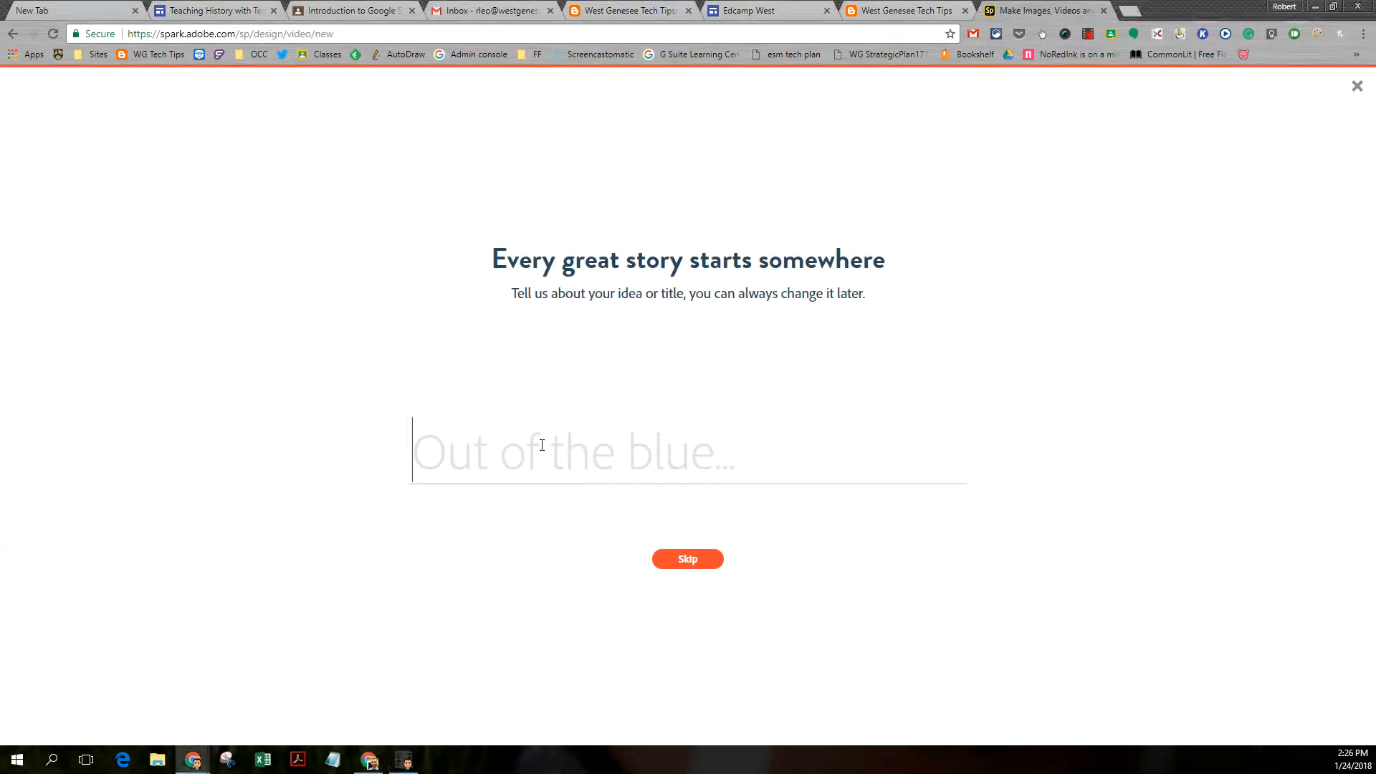
pyautogui.write('Pets')
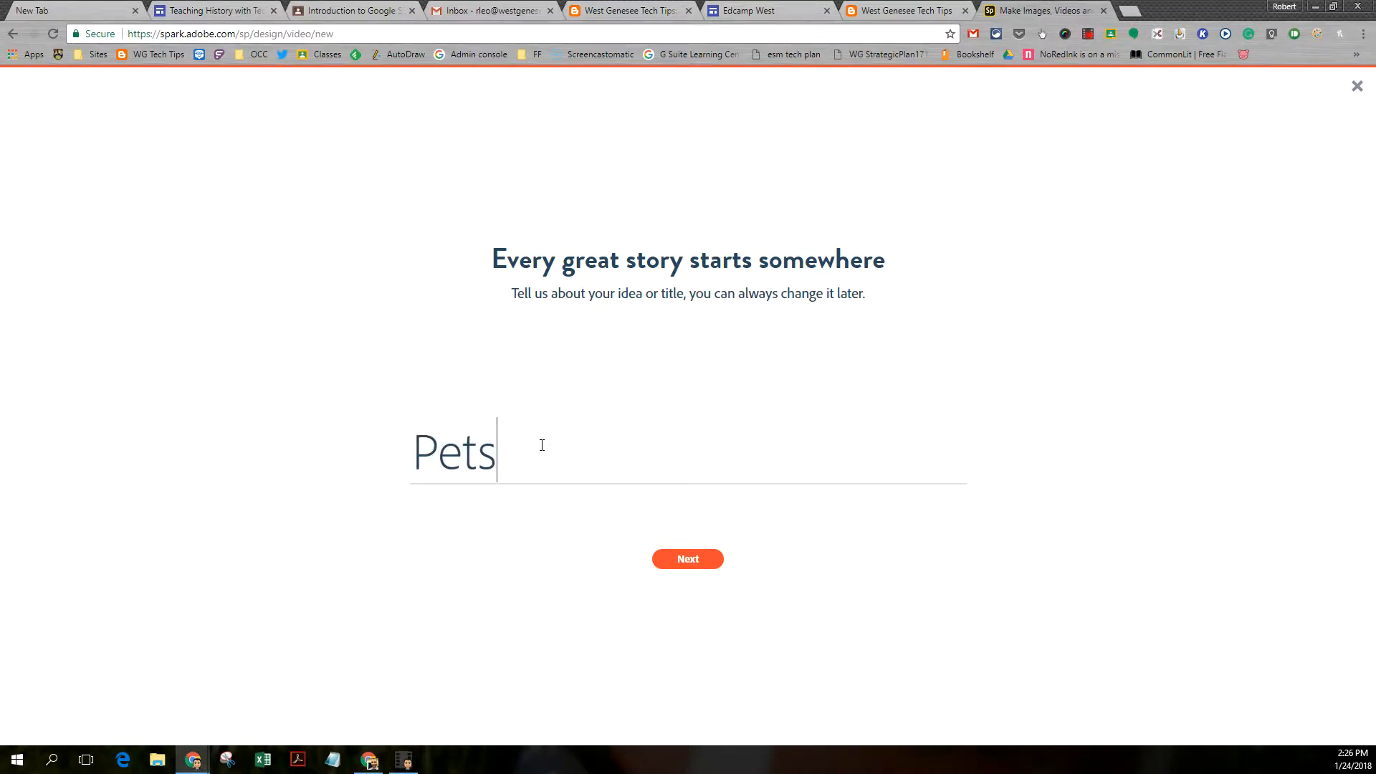
pyautogui.press('Return')
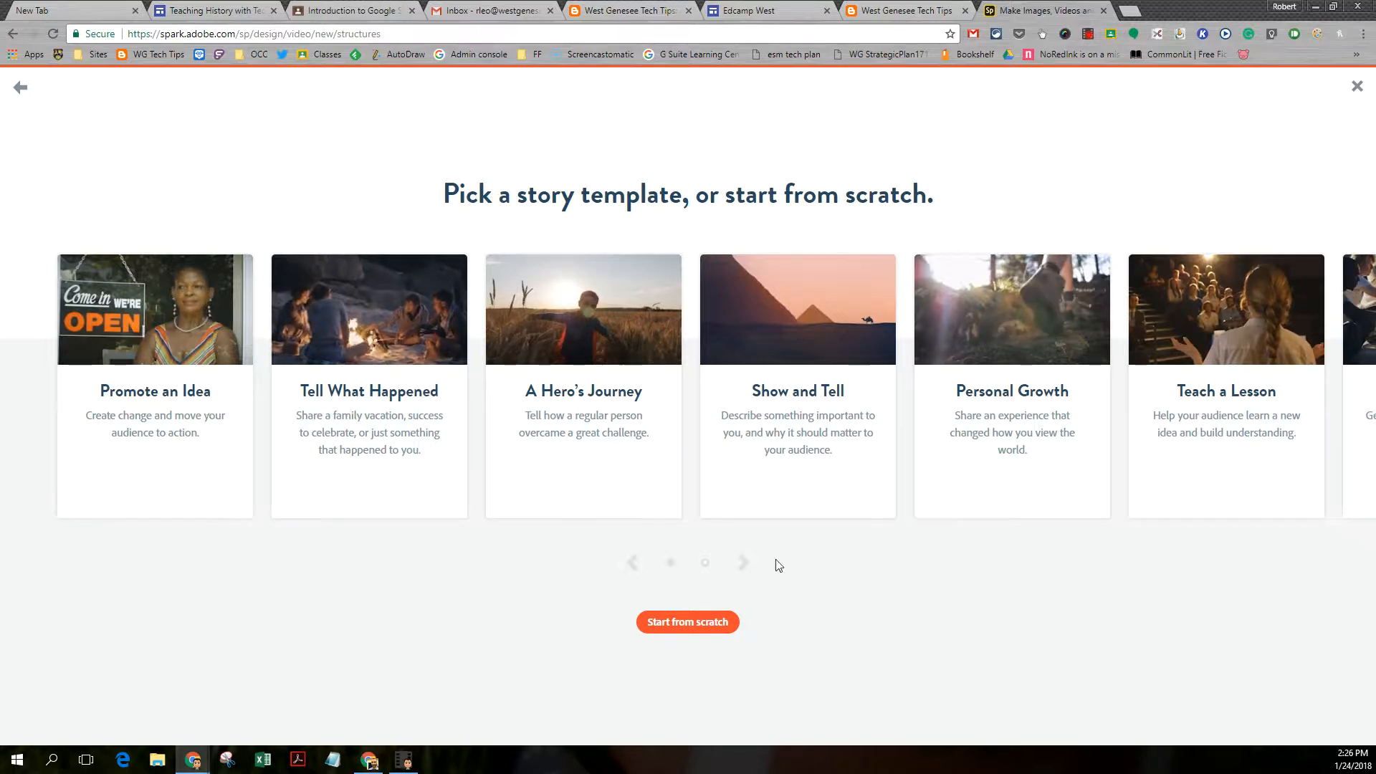
# Look through the story templates, start the video from scratch instead and dismiss the quick tips
pyautogui.click(745, 564)
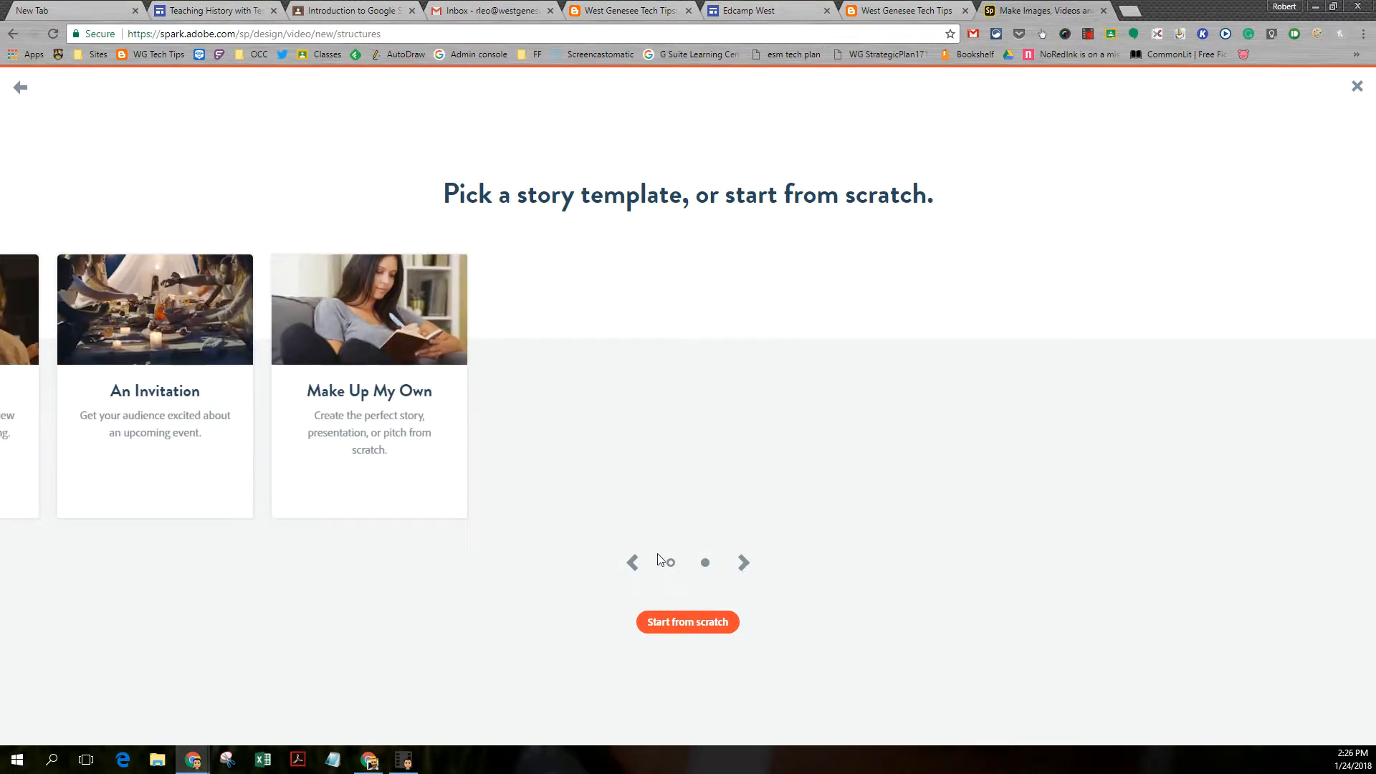
pyautogui.click(629, 565)
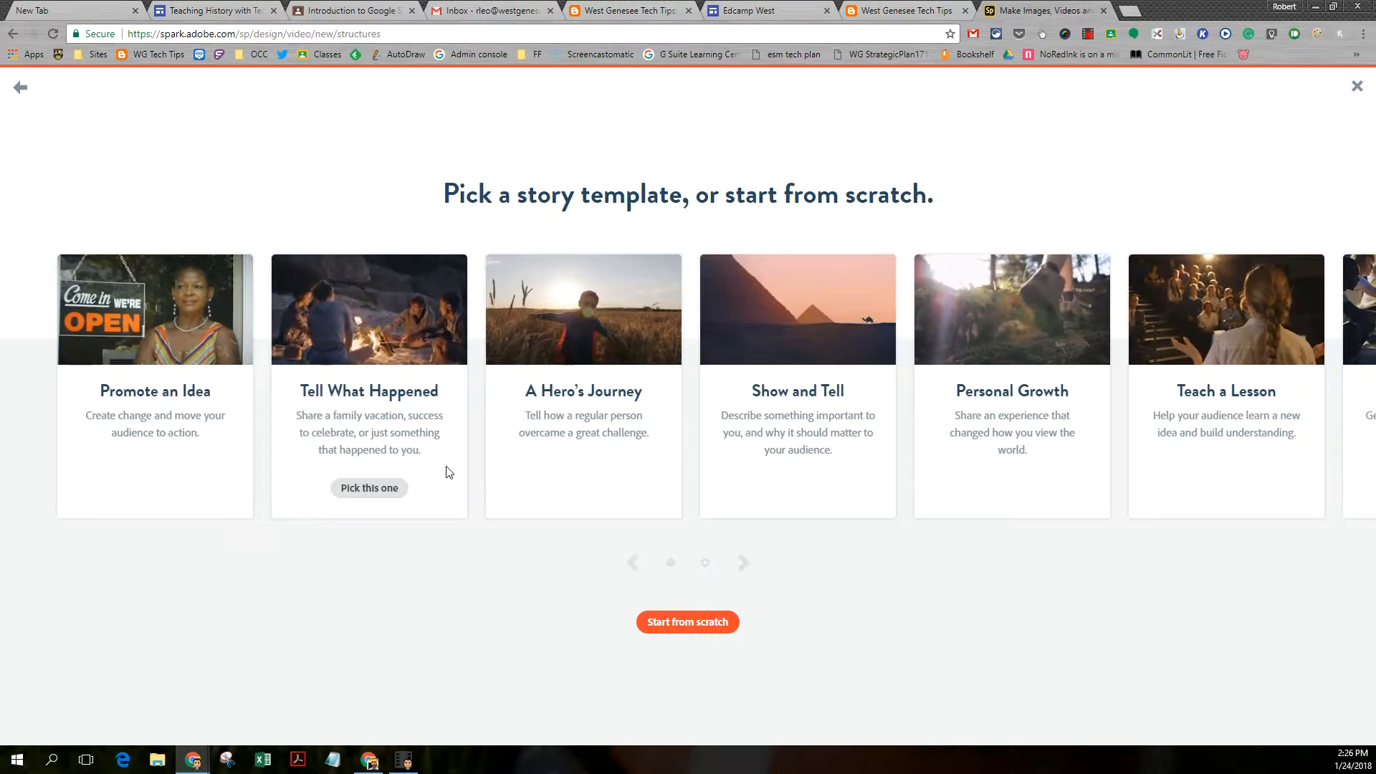
pyautogui.click(689, 624)
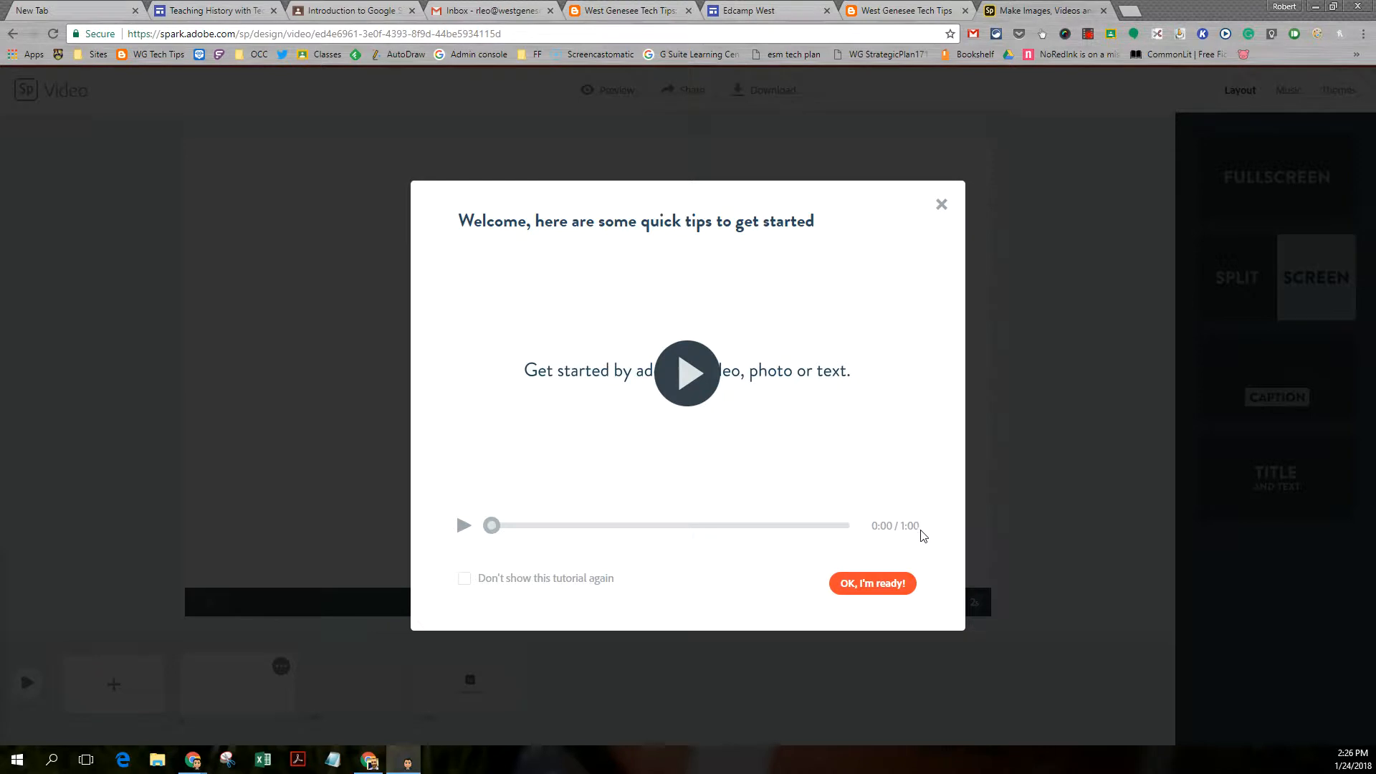
pyautogui.click(941, 206)
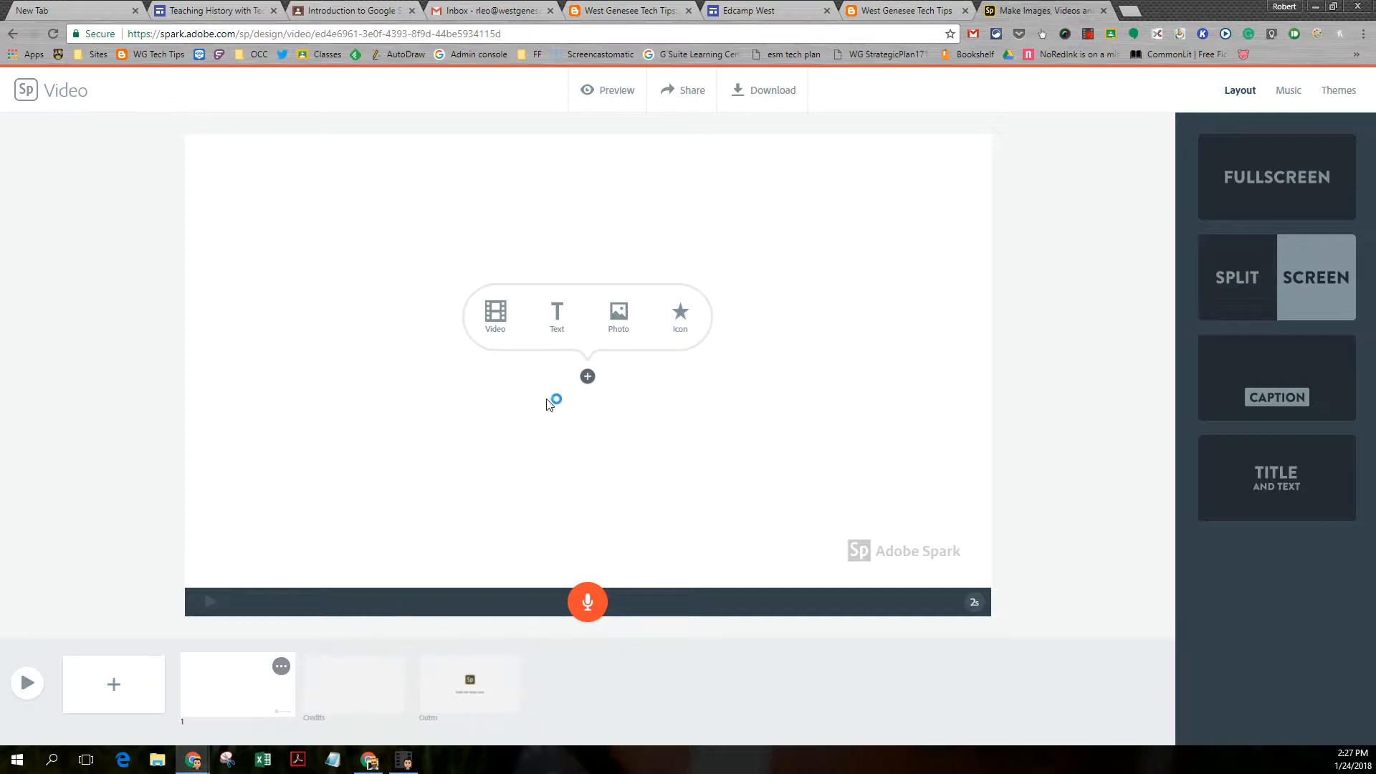
# Add the text "Pets Make Life Better" to the first slide
pyautogui.click(619, 316)
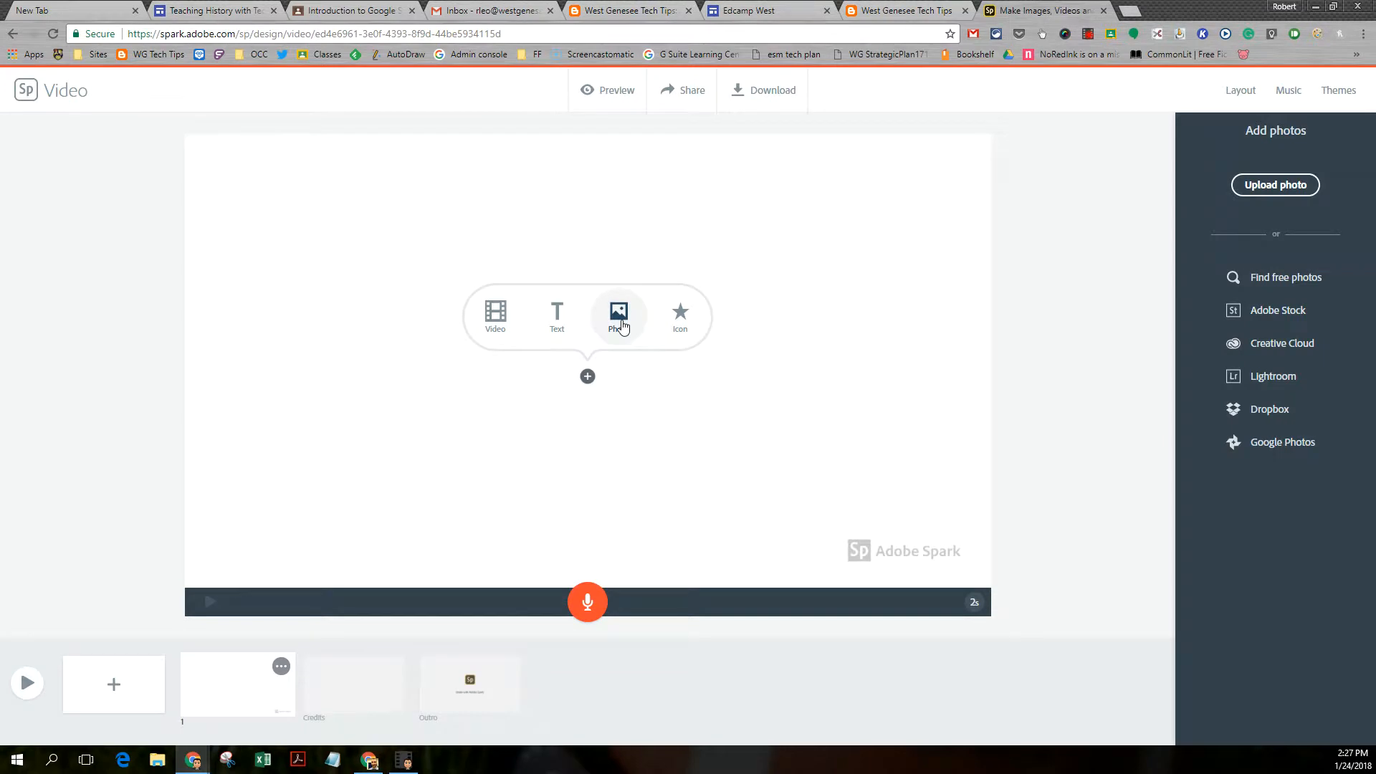
pyautogui.click(555, 319)
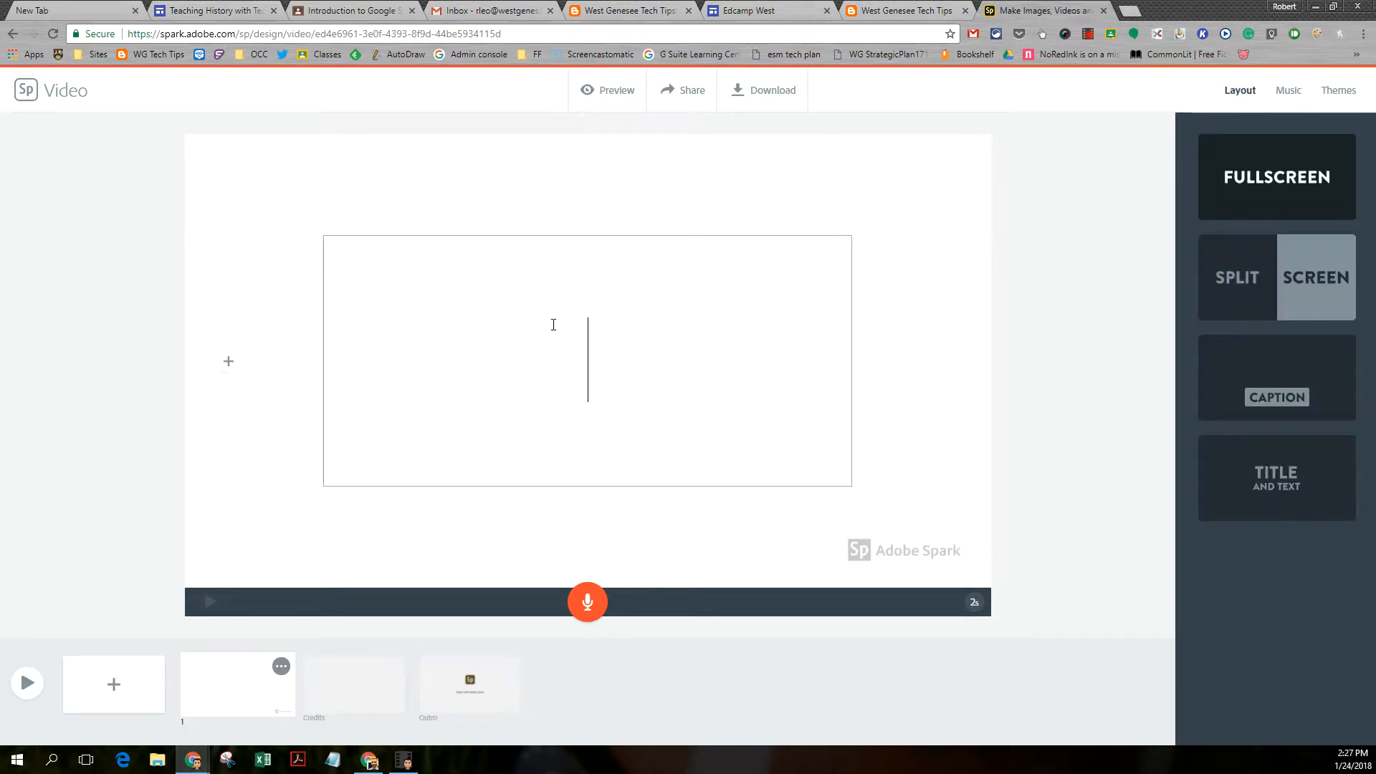
pyautogui.write('P')
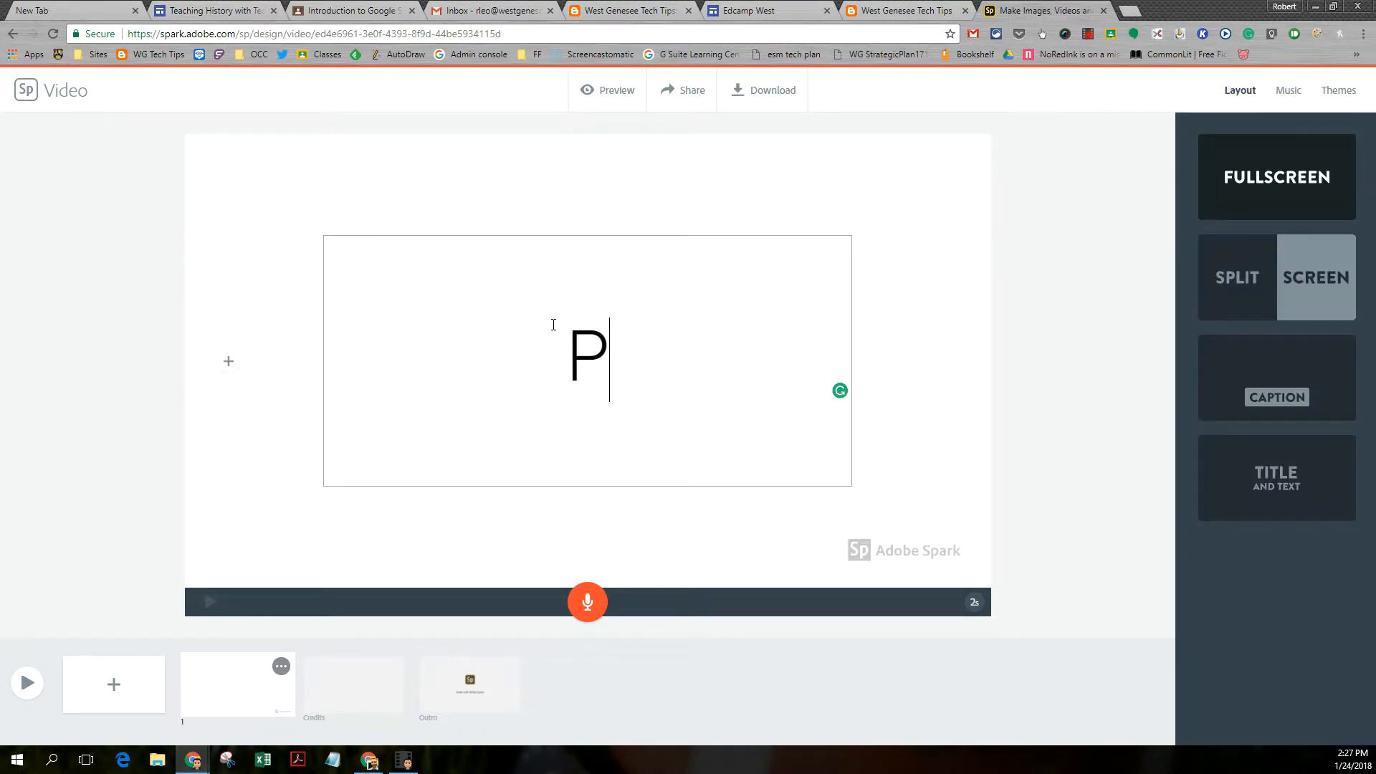
pyautogui.write('ets Make Iife')
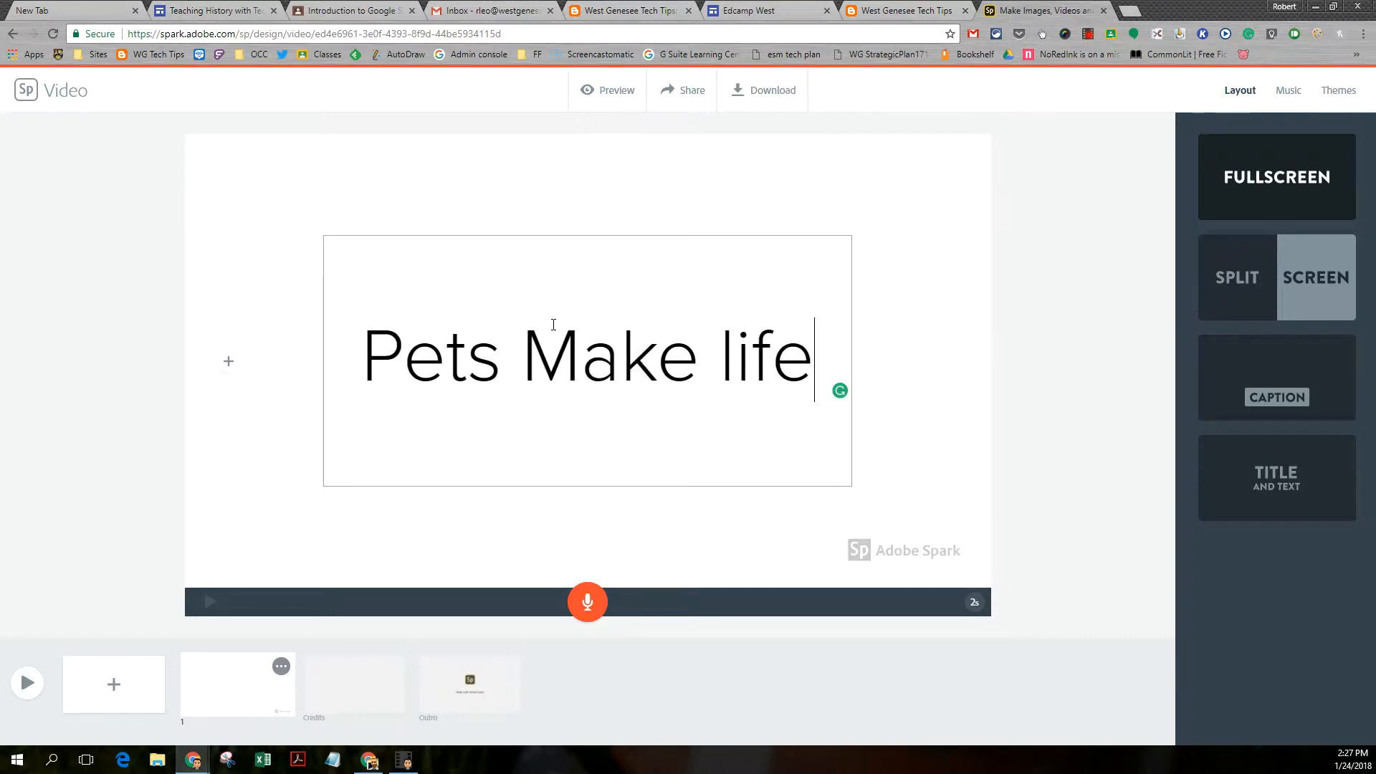
pyautogui.press('BackSpace')
pyautogui.press('BackSpace')
pyautogui.press('BackSpace')
pyautogui.press('BackSpace')
pyautogui.write('Life Better')
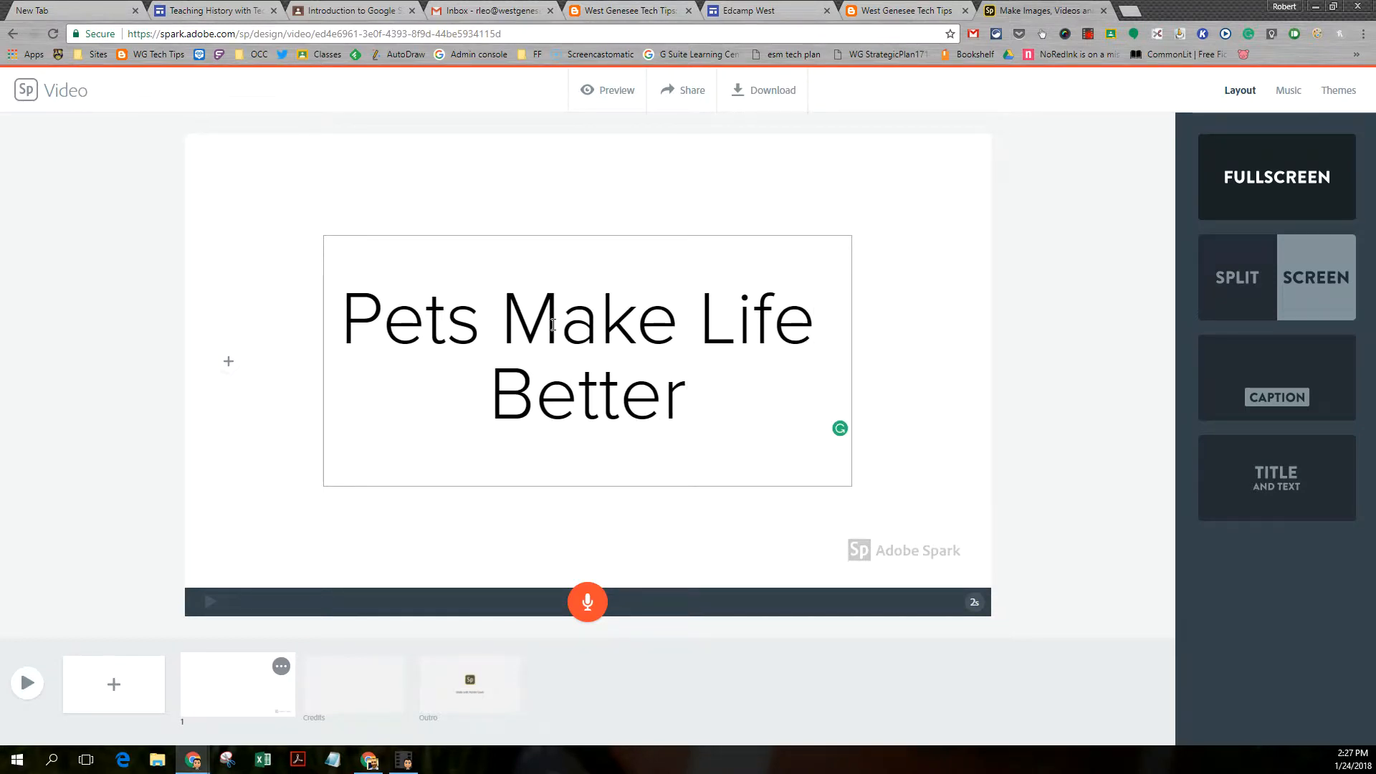
# Upload the photo IMG_0389 from the Desktop as the title slide's background and adjust the slide's duration
pyautogui.click(226, 361)
pyautogui.click(261, 316)
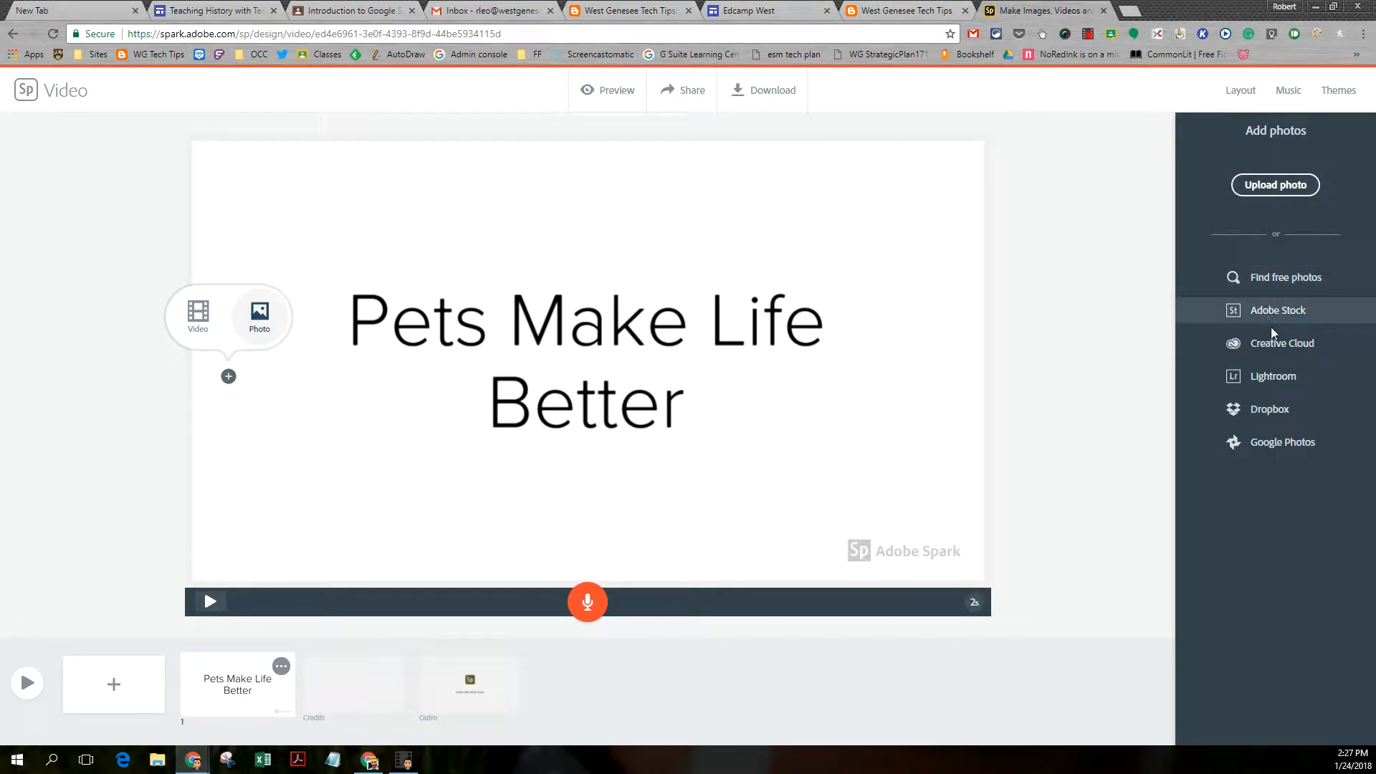
pyautogui.click(1279, 192)
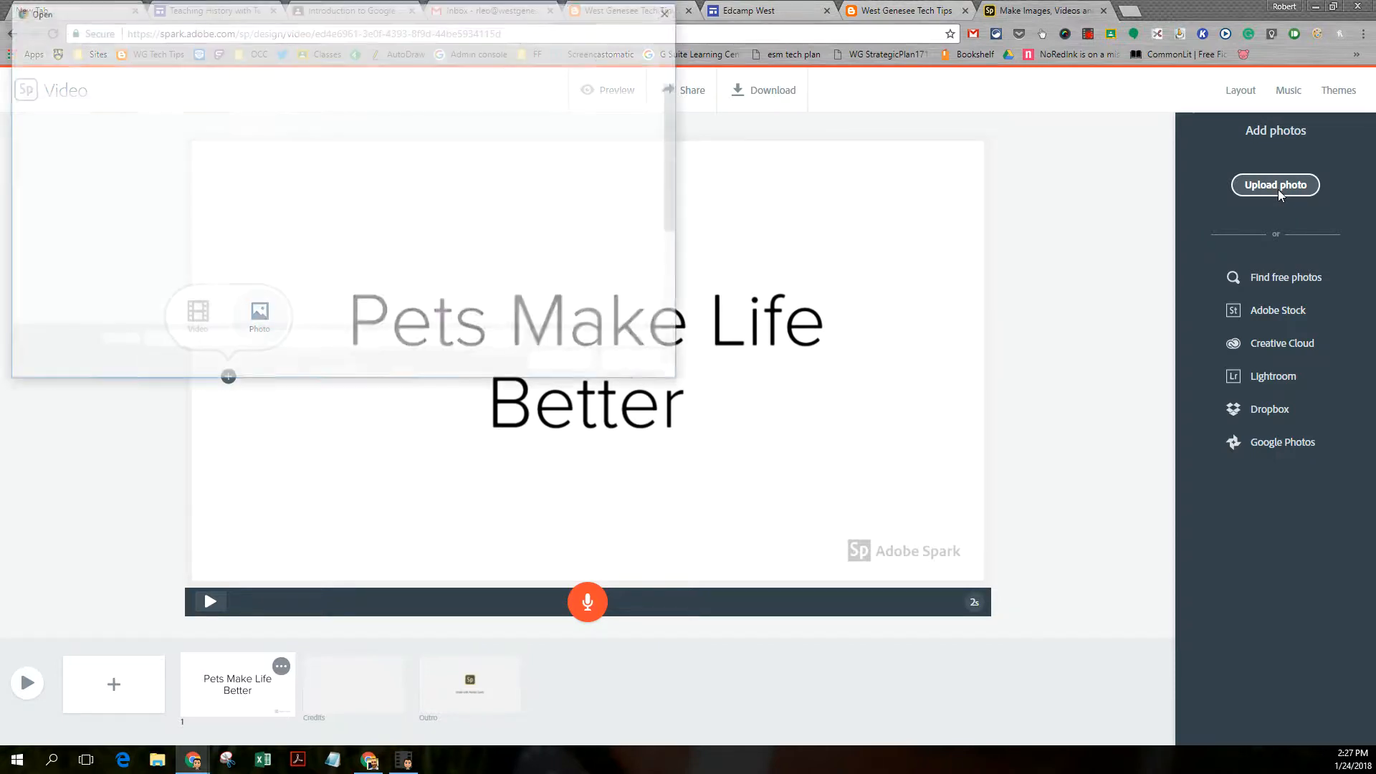
pyautogui.click(233, 217)
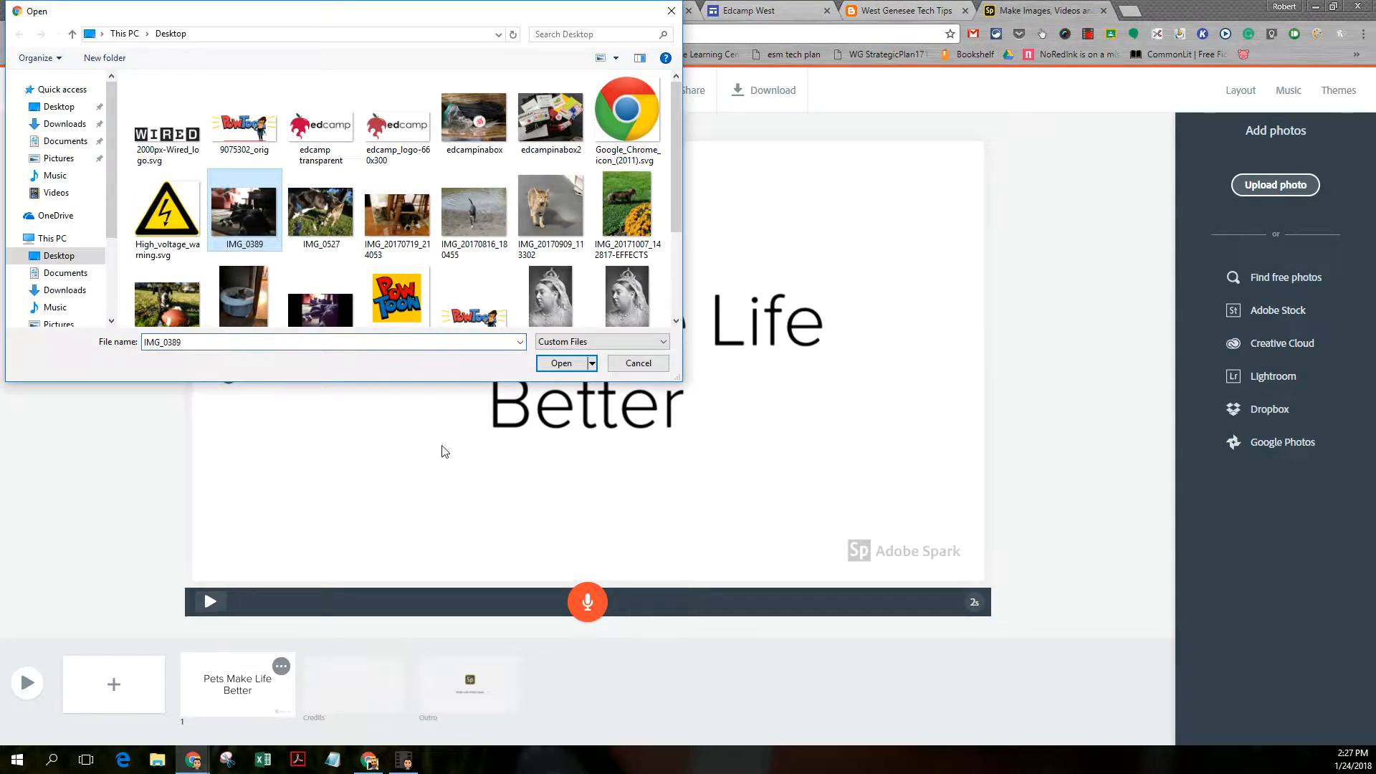
pyautogui.click(559, 363)
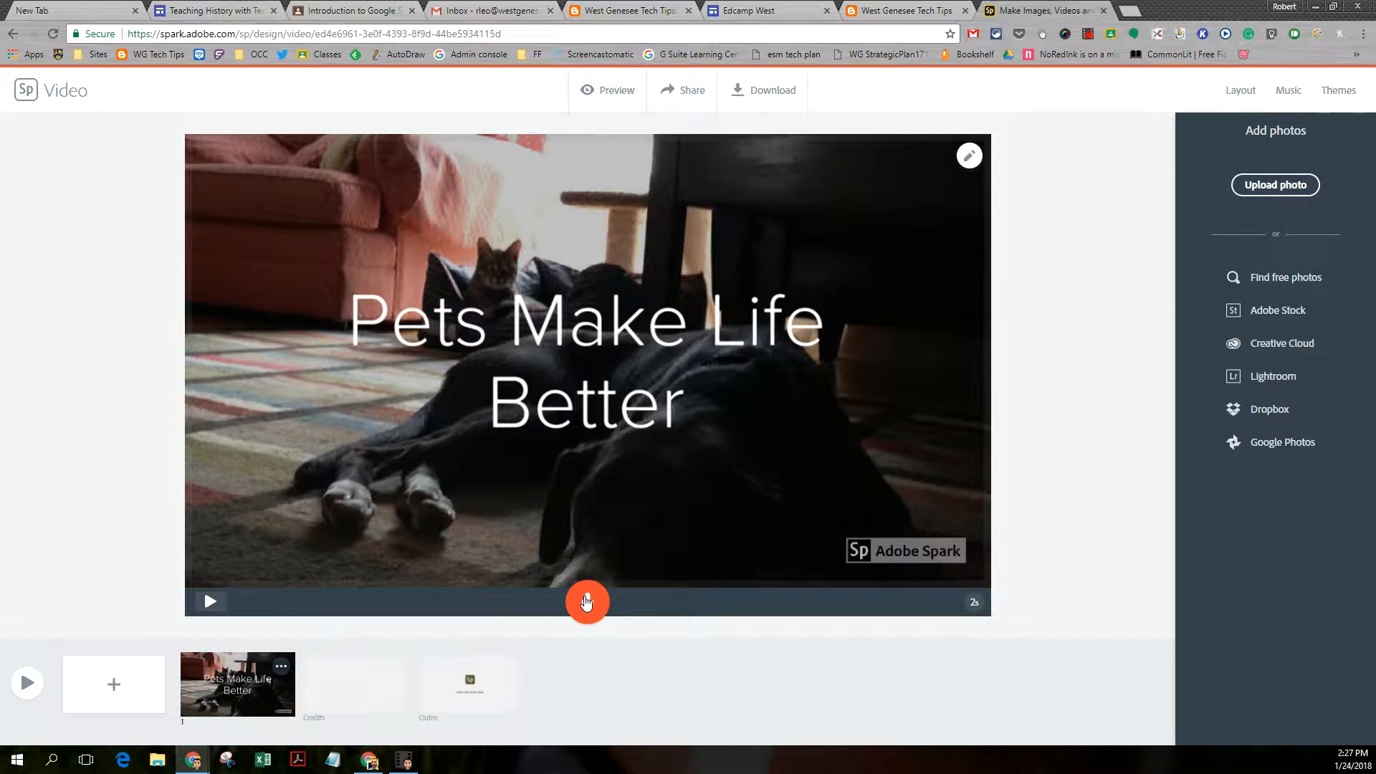
pyautogui.click(974, 608)
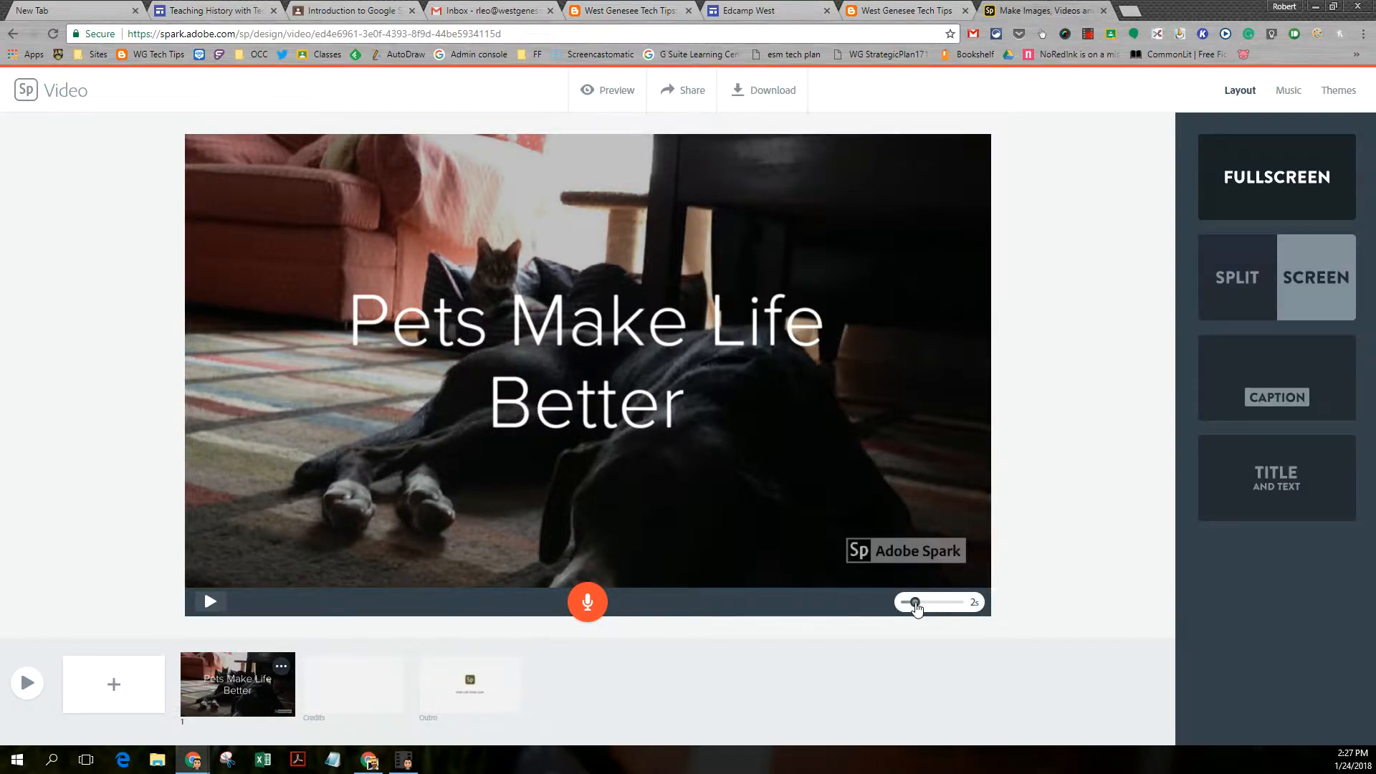
pyautogui.moveTo(916, 602); pyautogui.dragTo(923, 602)
# Add a second slide with the Split Screen layout and upload IMG_20171007_142817-EFFECTS into its left half
pyautogui.click(115, 690)
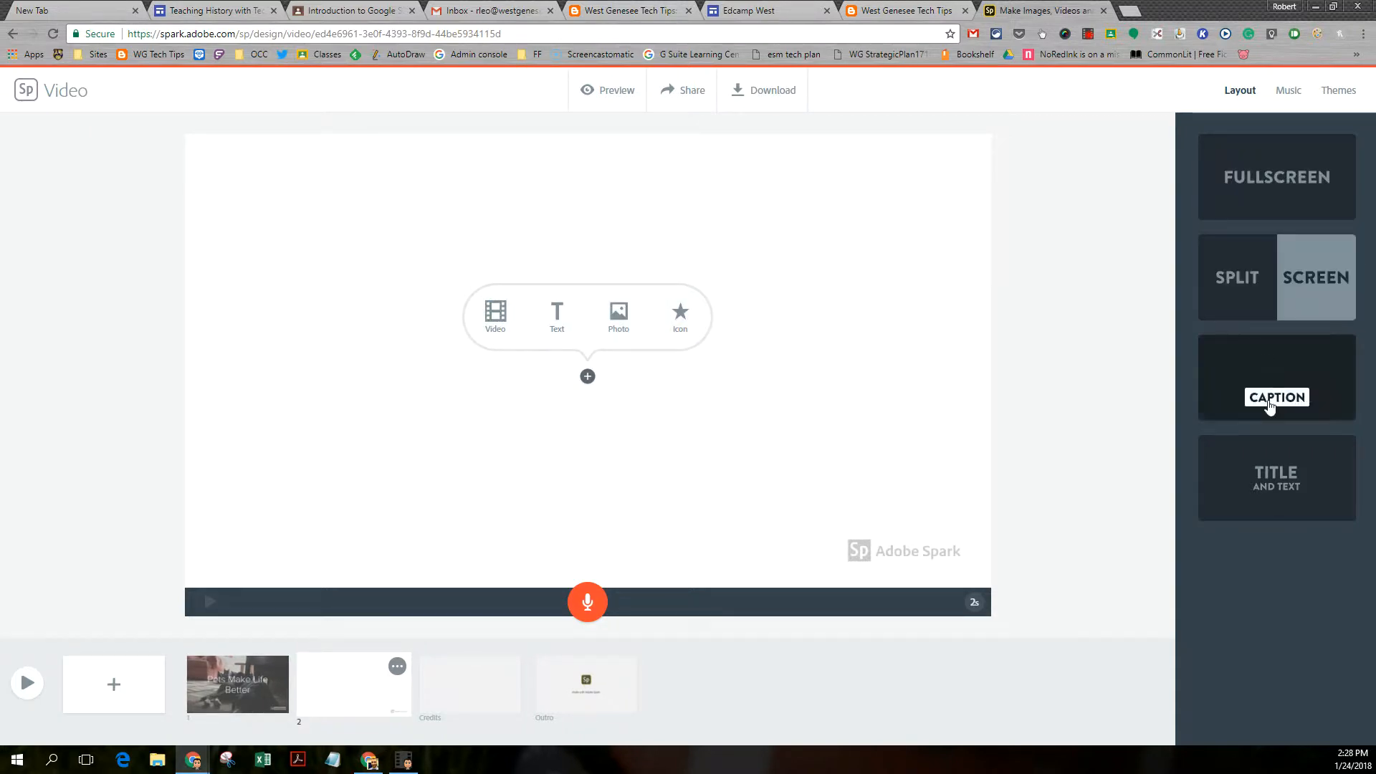
pyautogui.click(1265, 290)
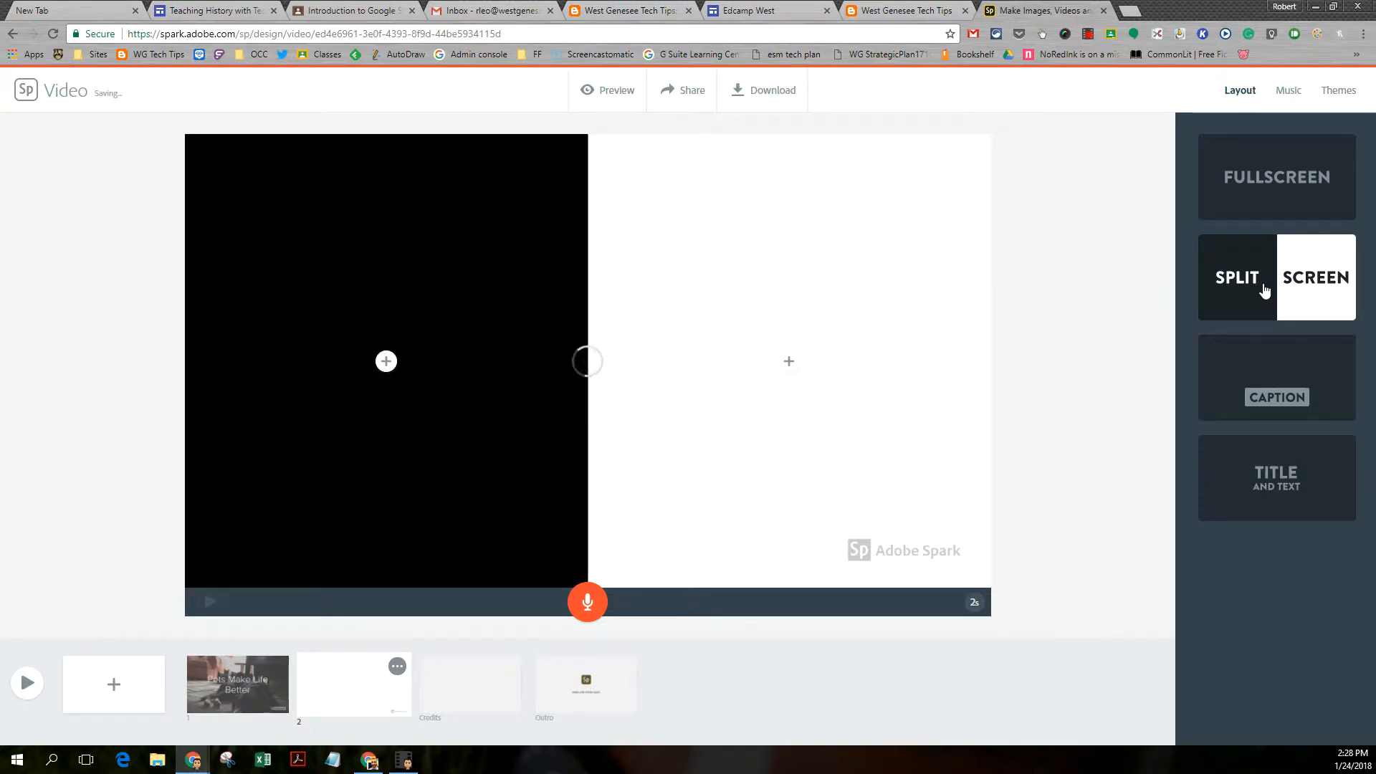
pyautogui.click(418, 314)
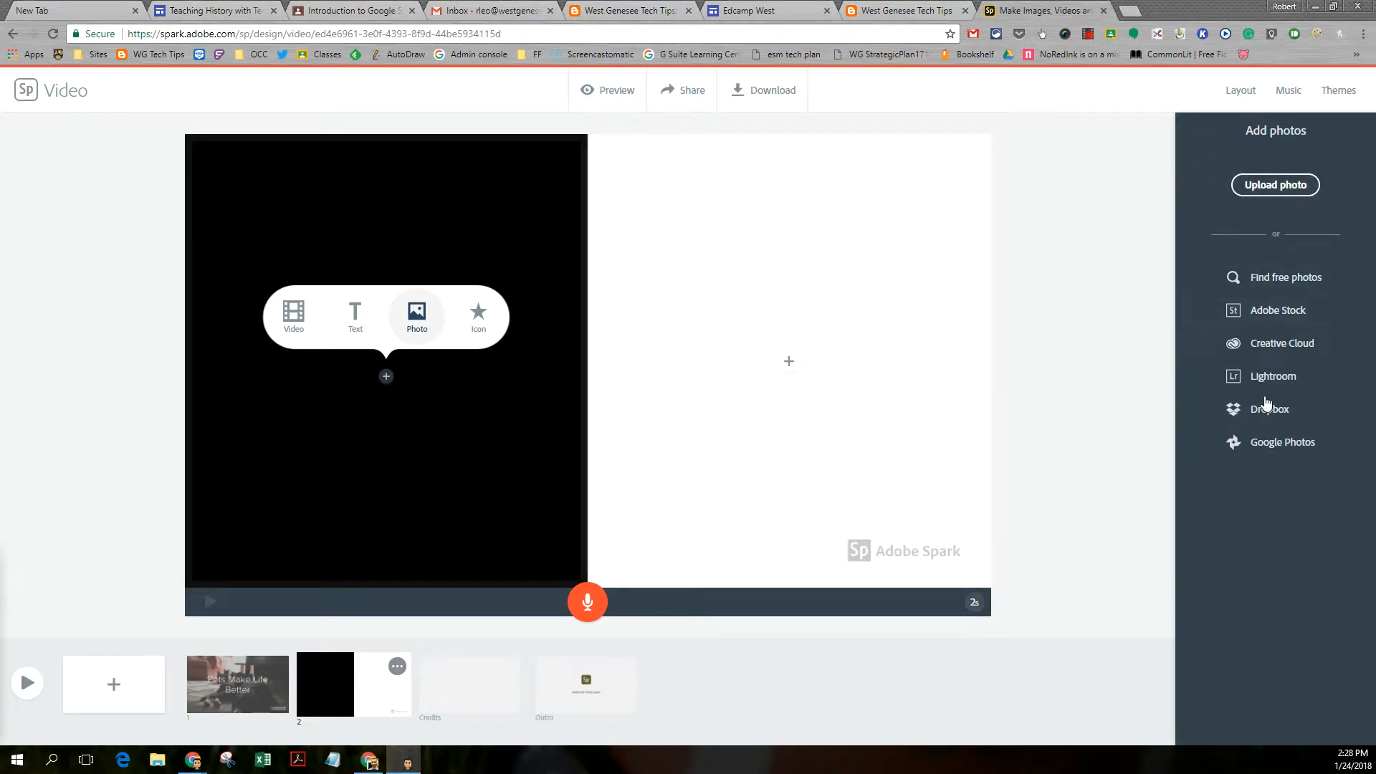
pyautogui.click(1276, 185)
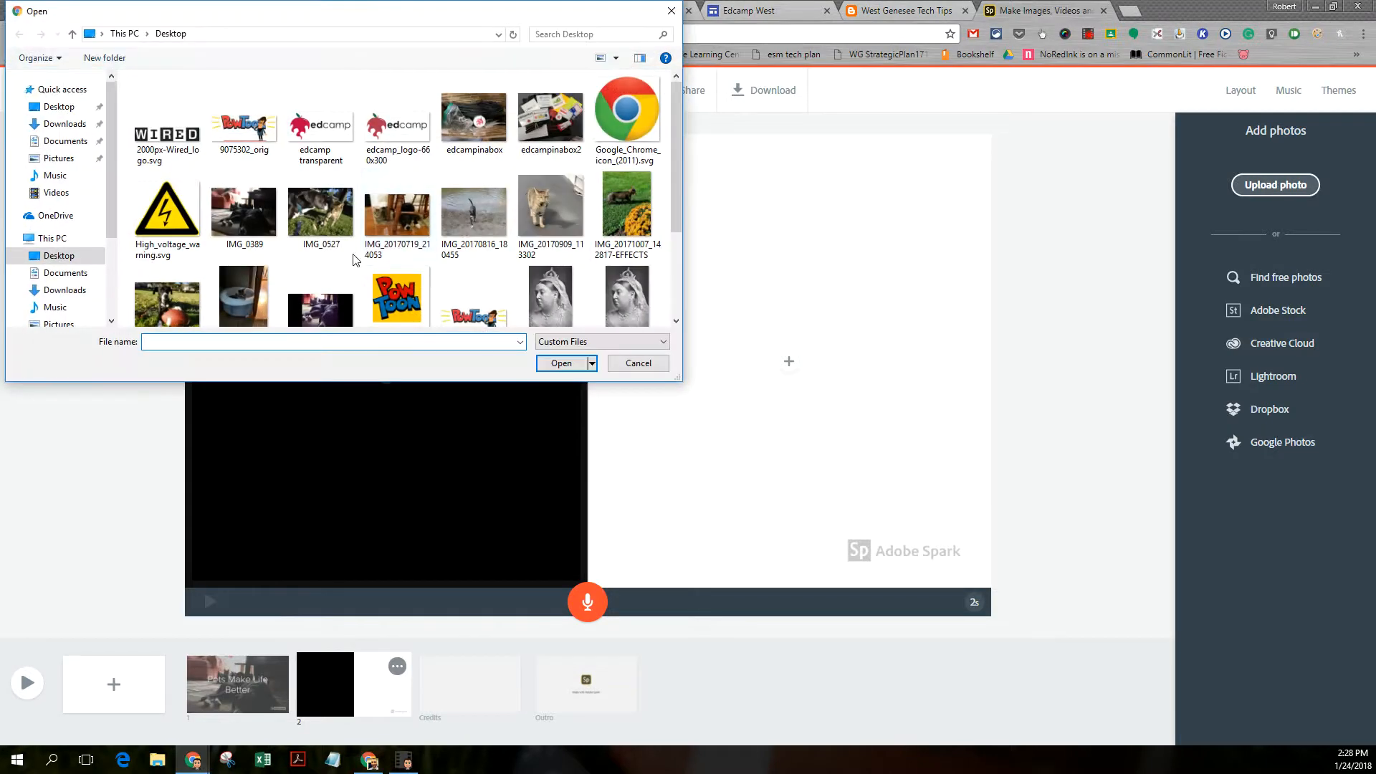
pyautogui.click(627, 211)
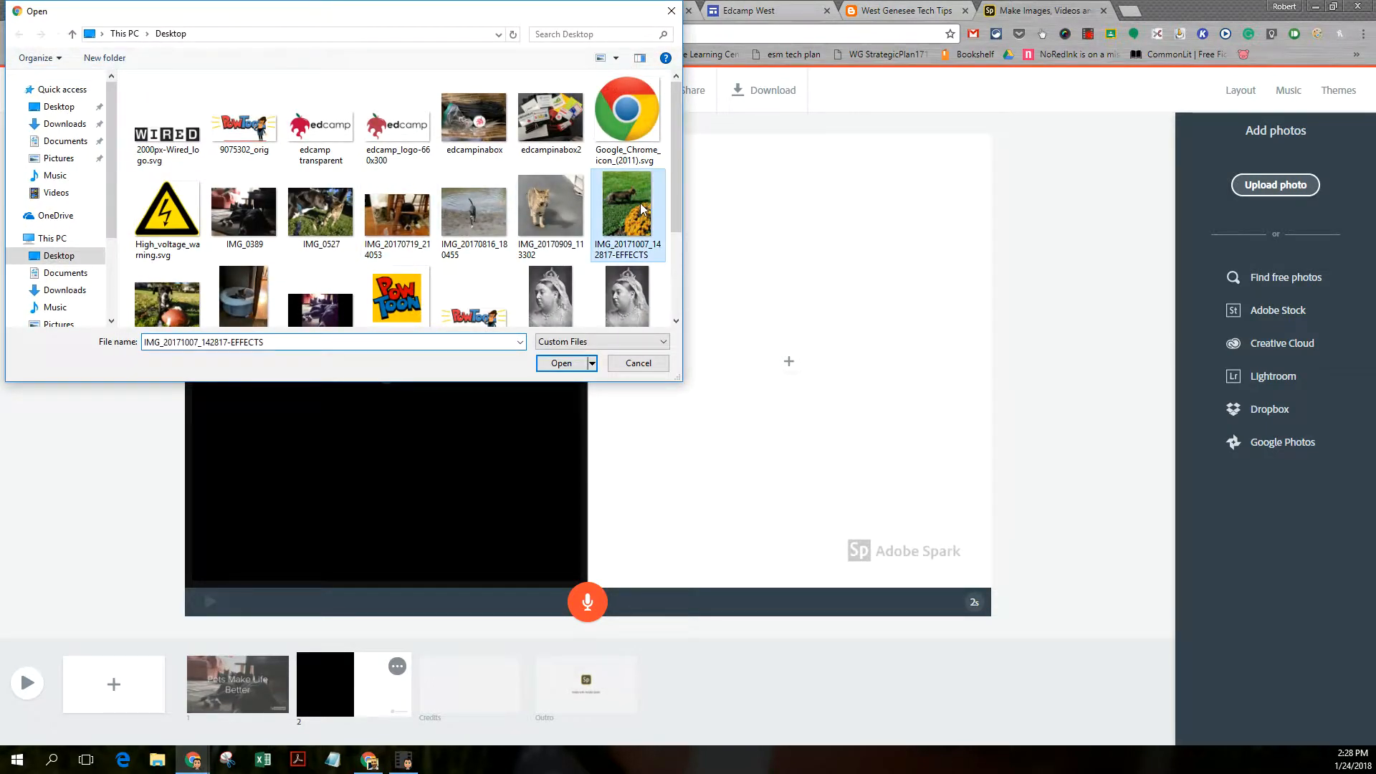
pyautogui.click(556, 364)
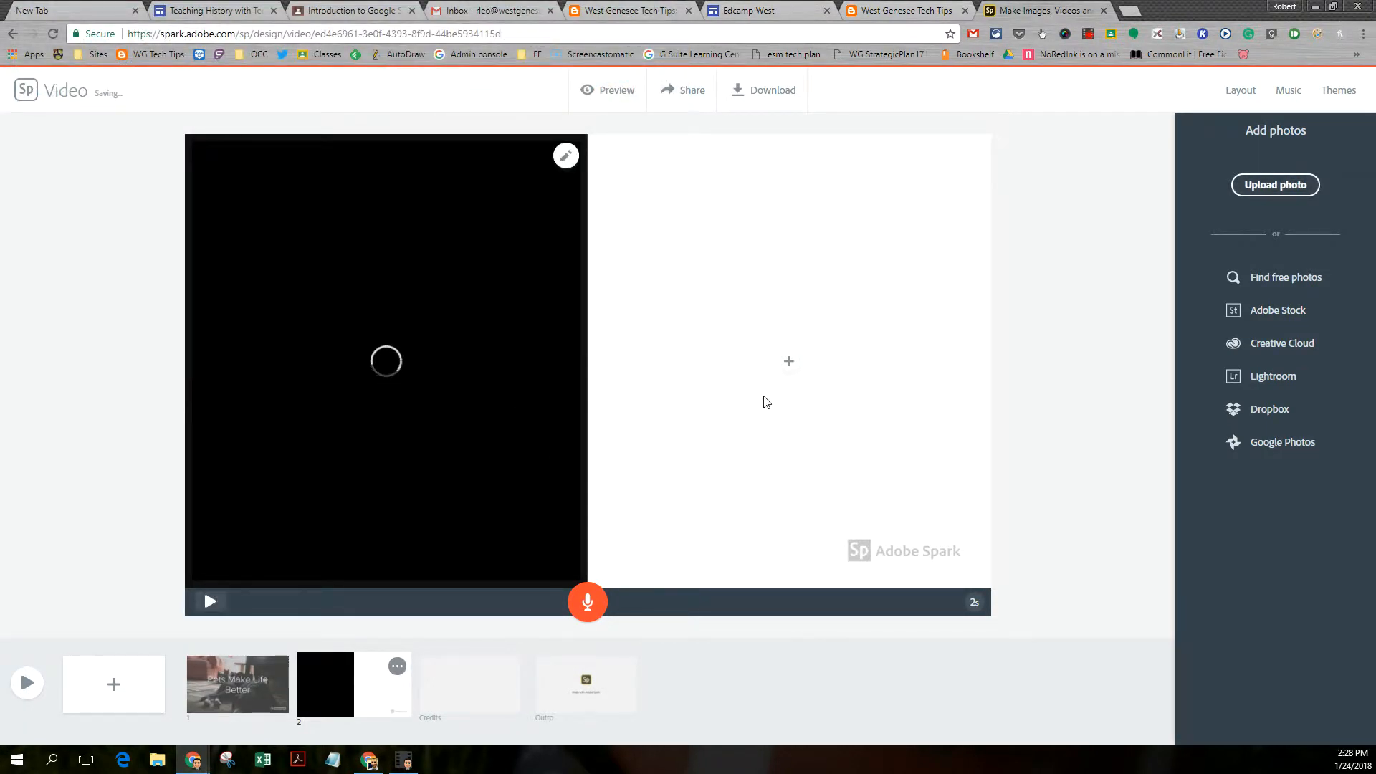
# Add the text "Waffles!" to the empty right half of the second slide
pyautogui.click(789, 361)
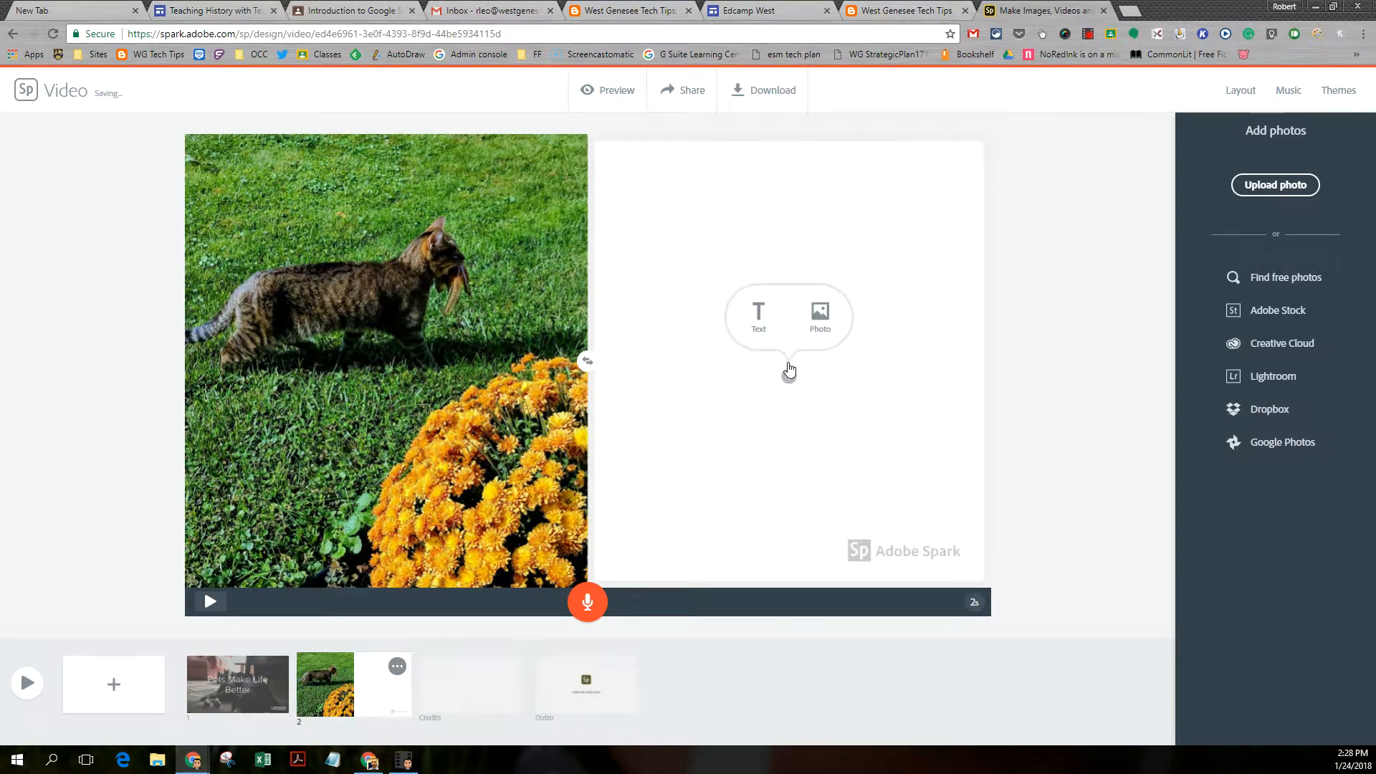
pyautogui.click(759, 317)
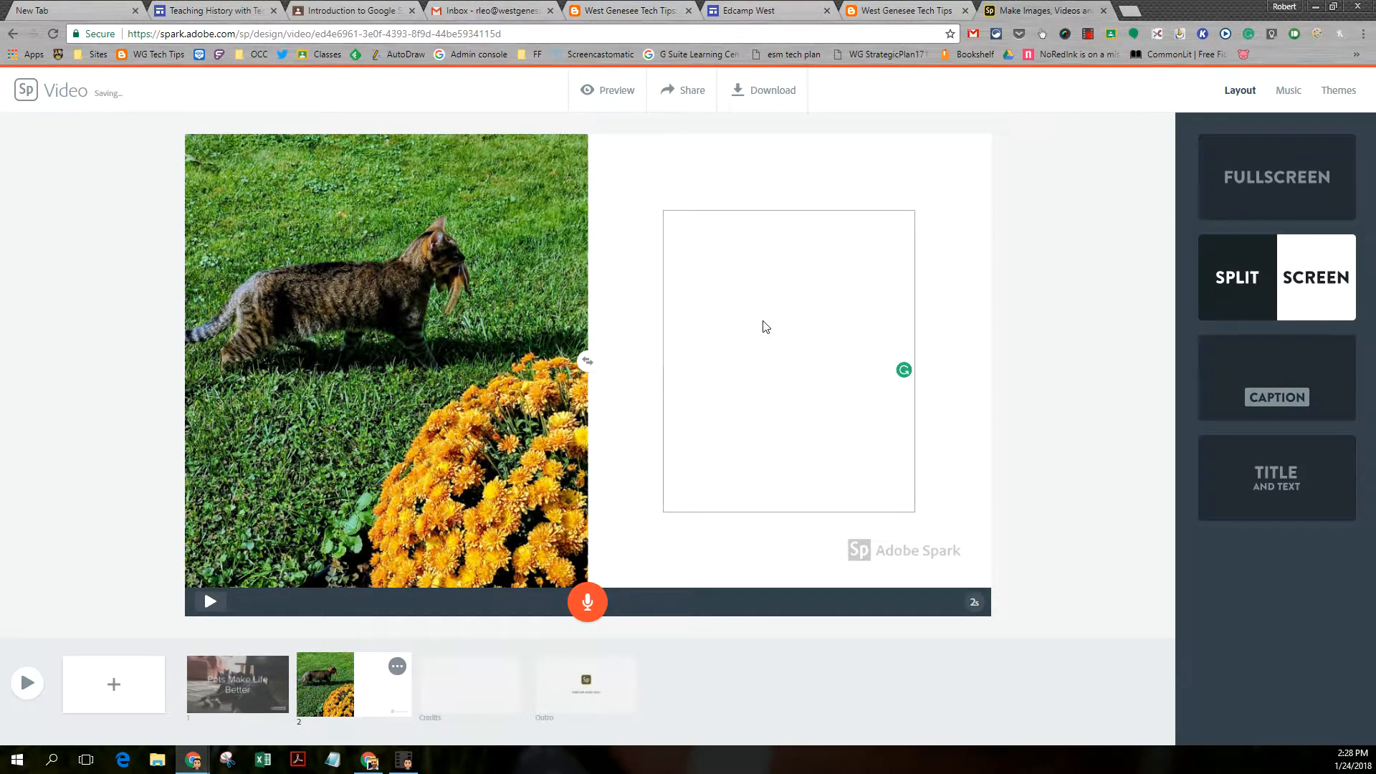
pyautogui.write('Waffles!')
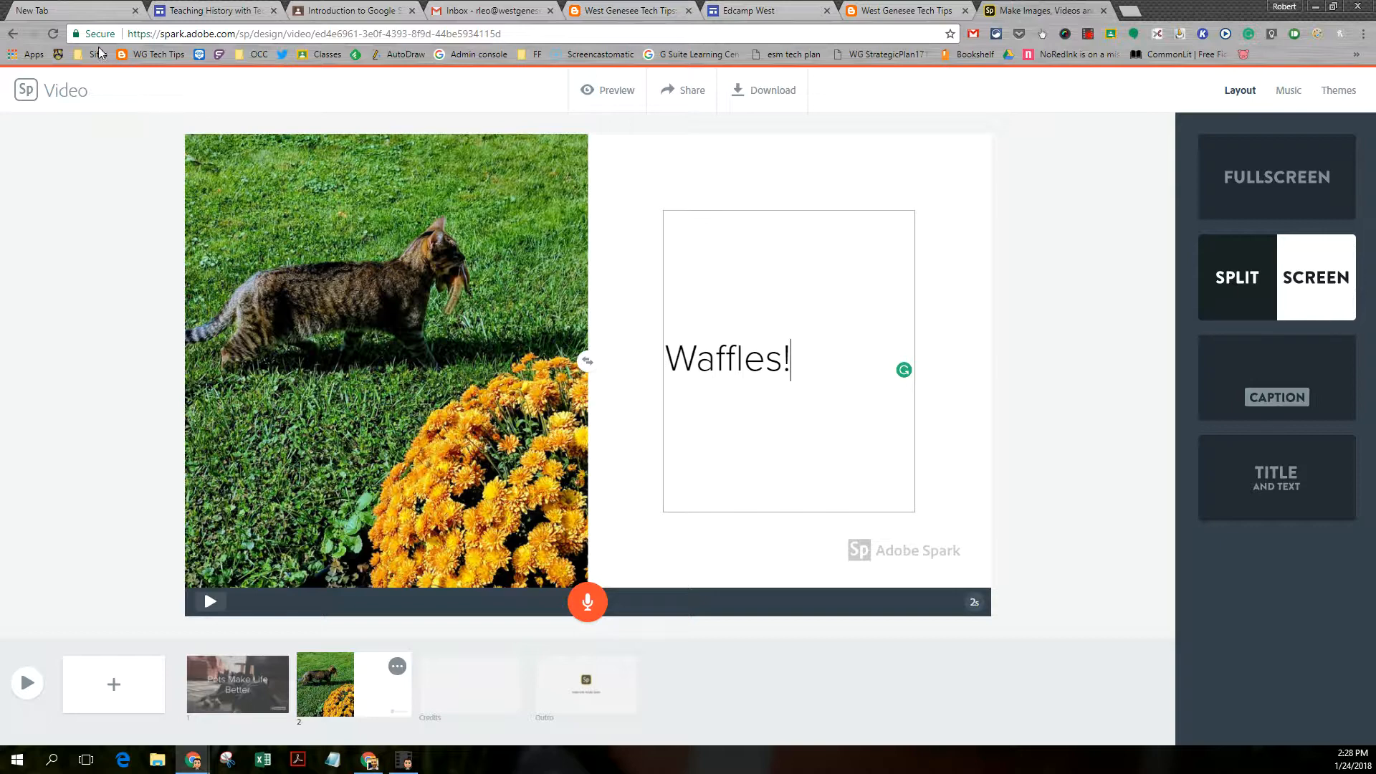
# Set the site's microphone permission to "Always allow on this site"
pyautogui.click(78, 35)
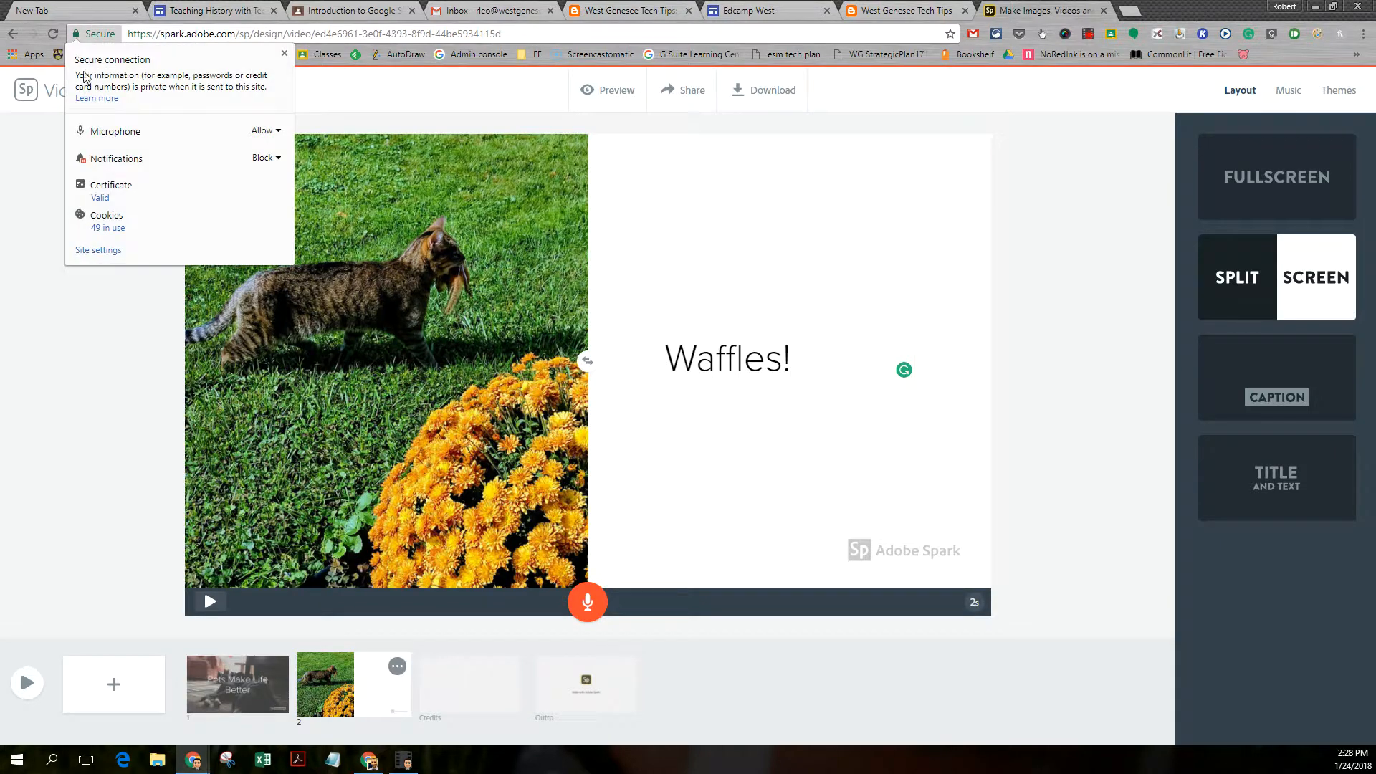
pyautogui.click(266, 131)
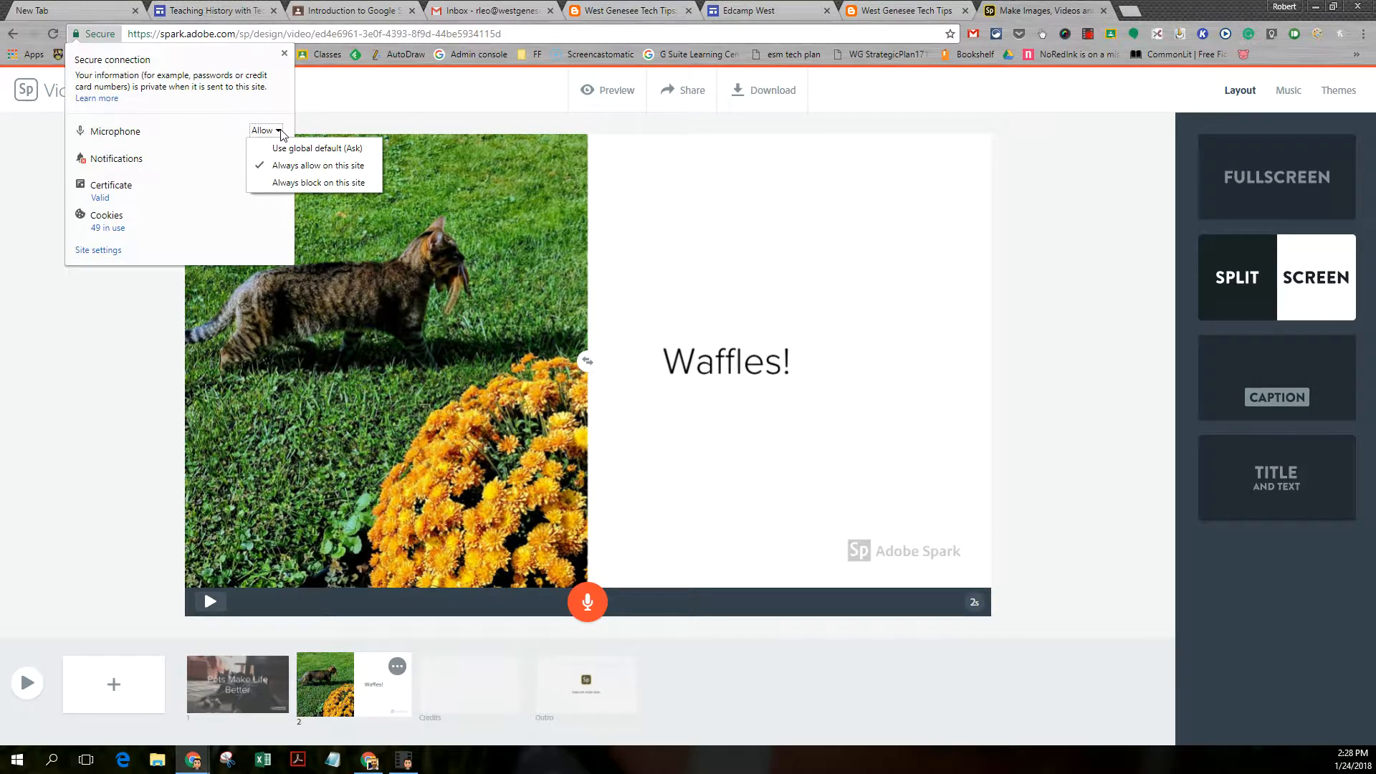
pyautogui.click(285, 166)
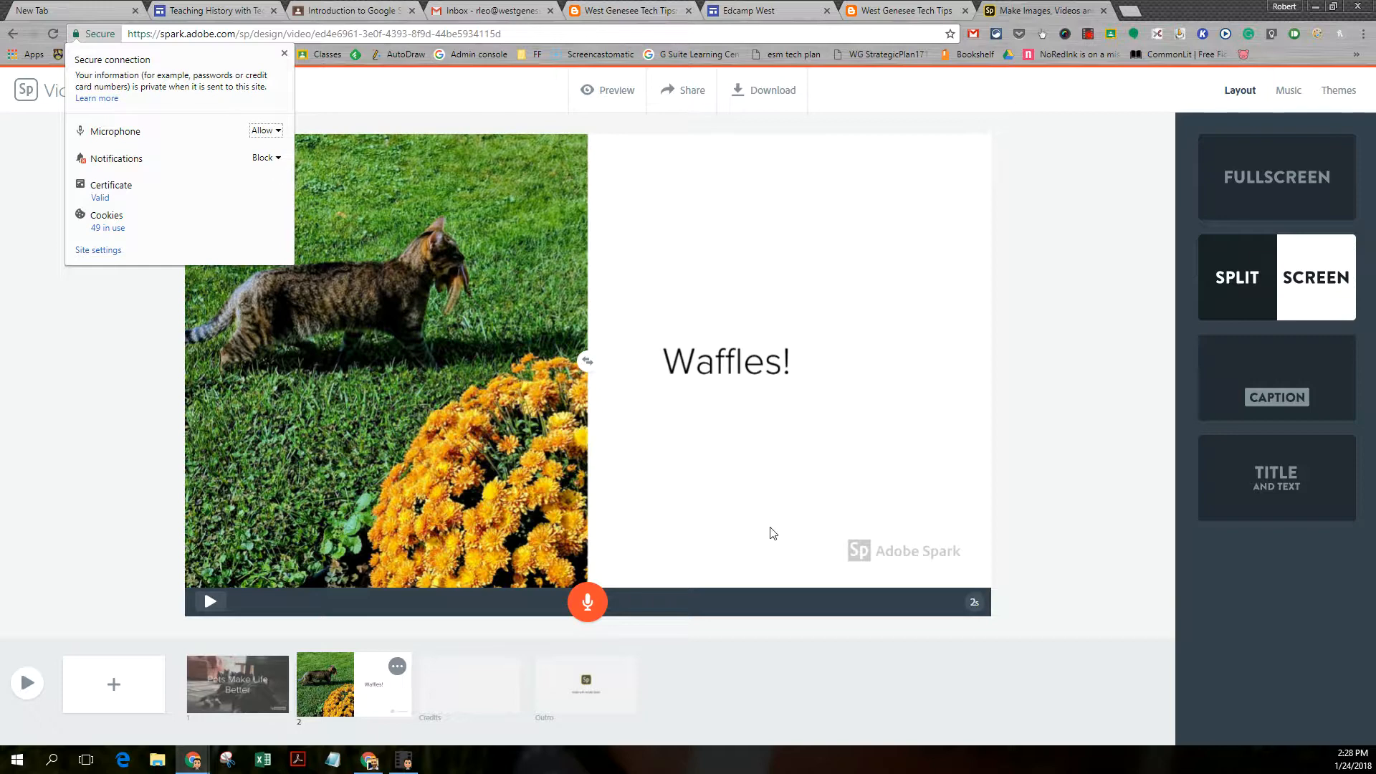
# Record about 15 seconds of voice narration on the "Waffles!" slide and open that slide's options
pyautogui.click(667, 291)
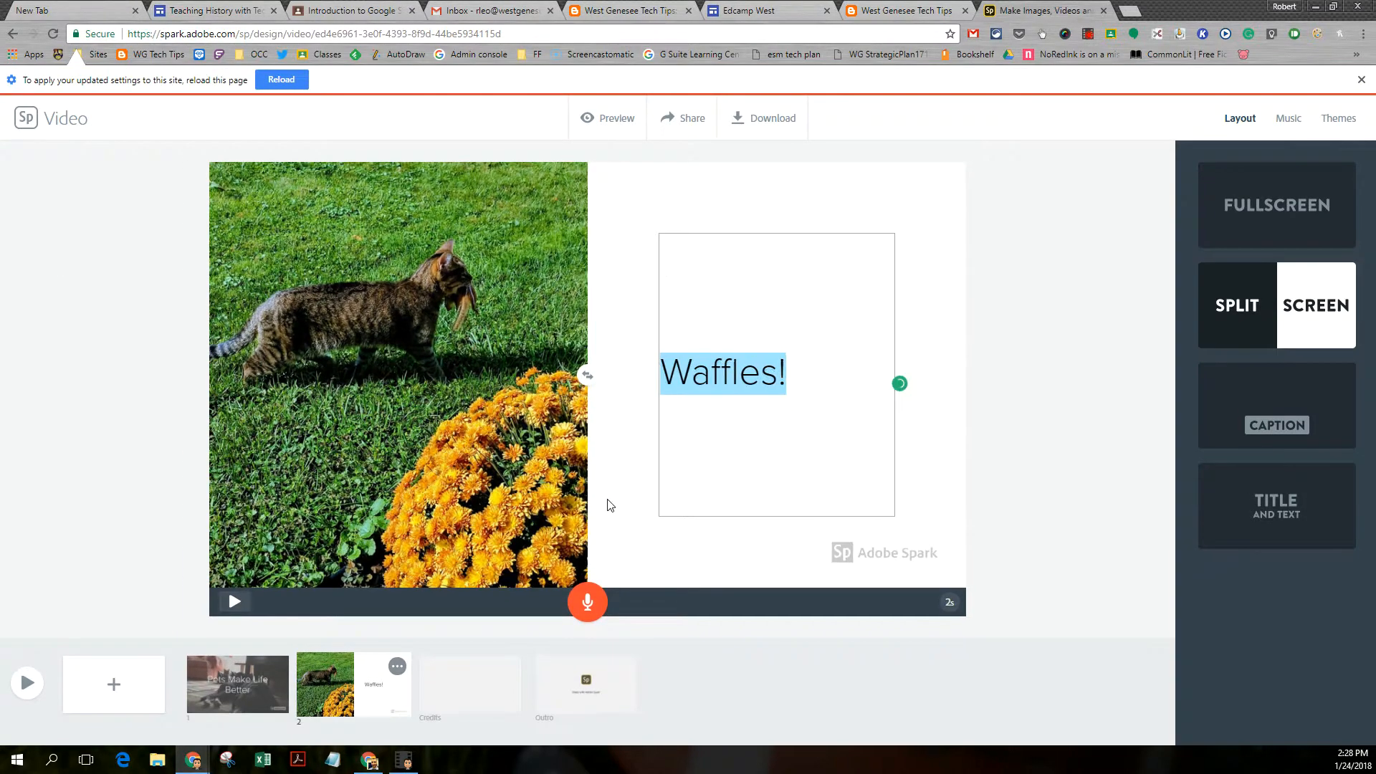
pyautogui.click(954, 532)
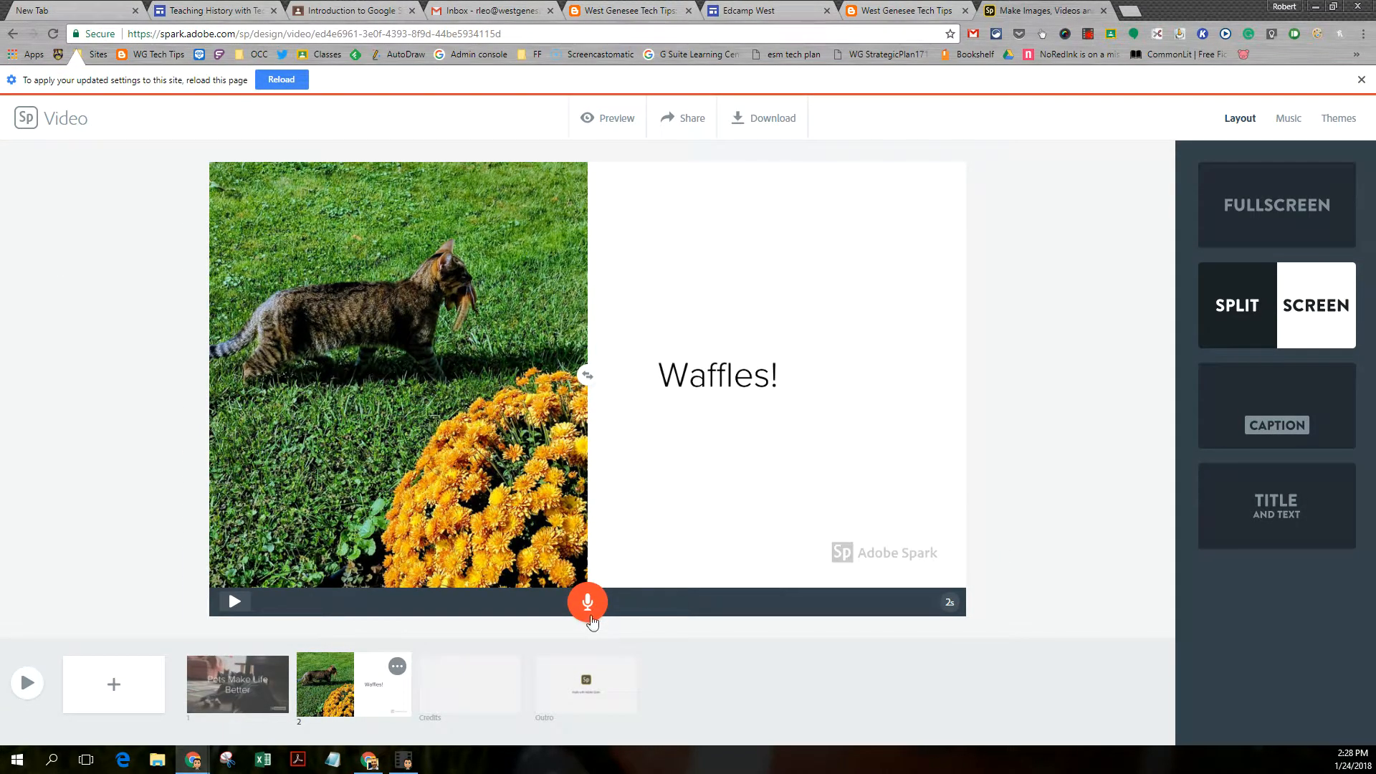
pyautogui.click(586, 606)
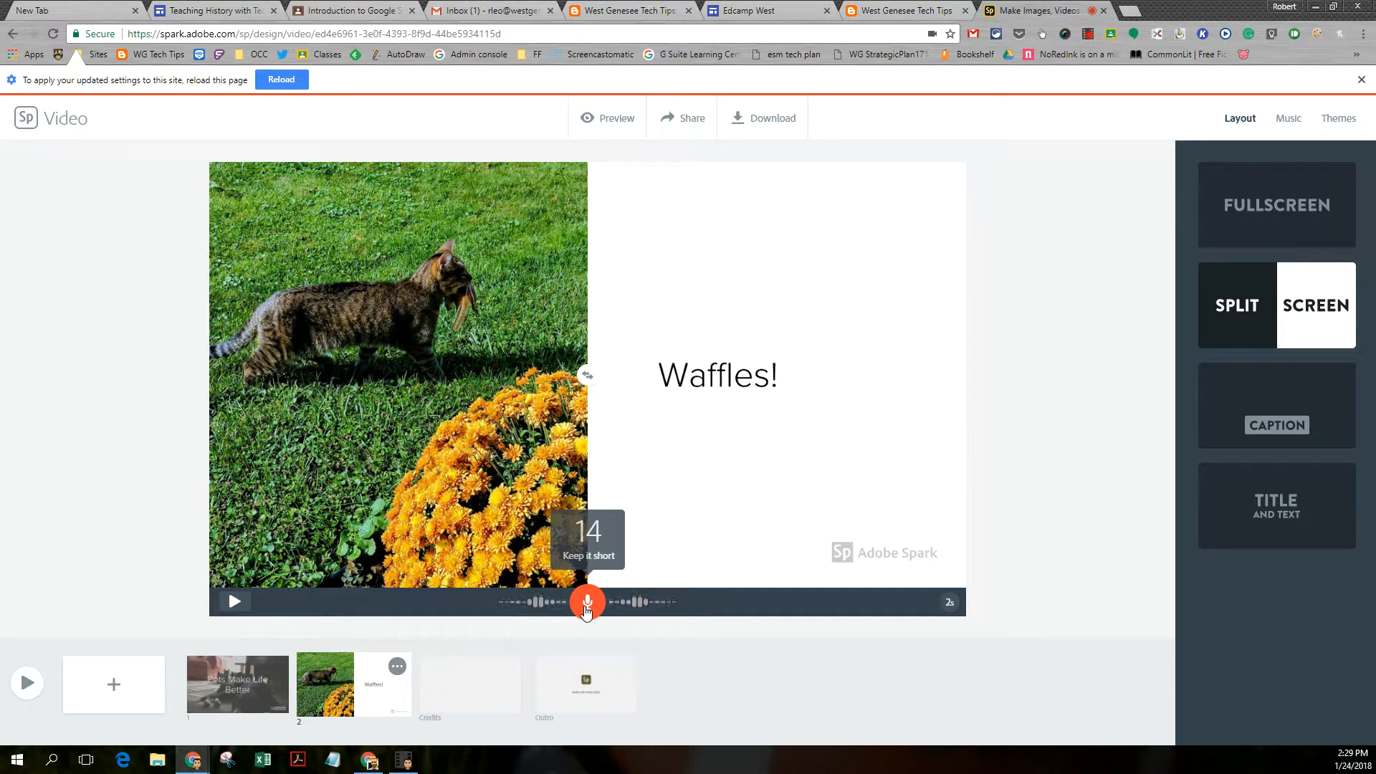
pyautogui.moveTo(586, 609); pyautogui.dragTo(588, 608)
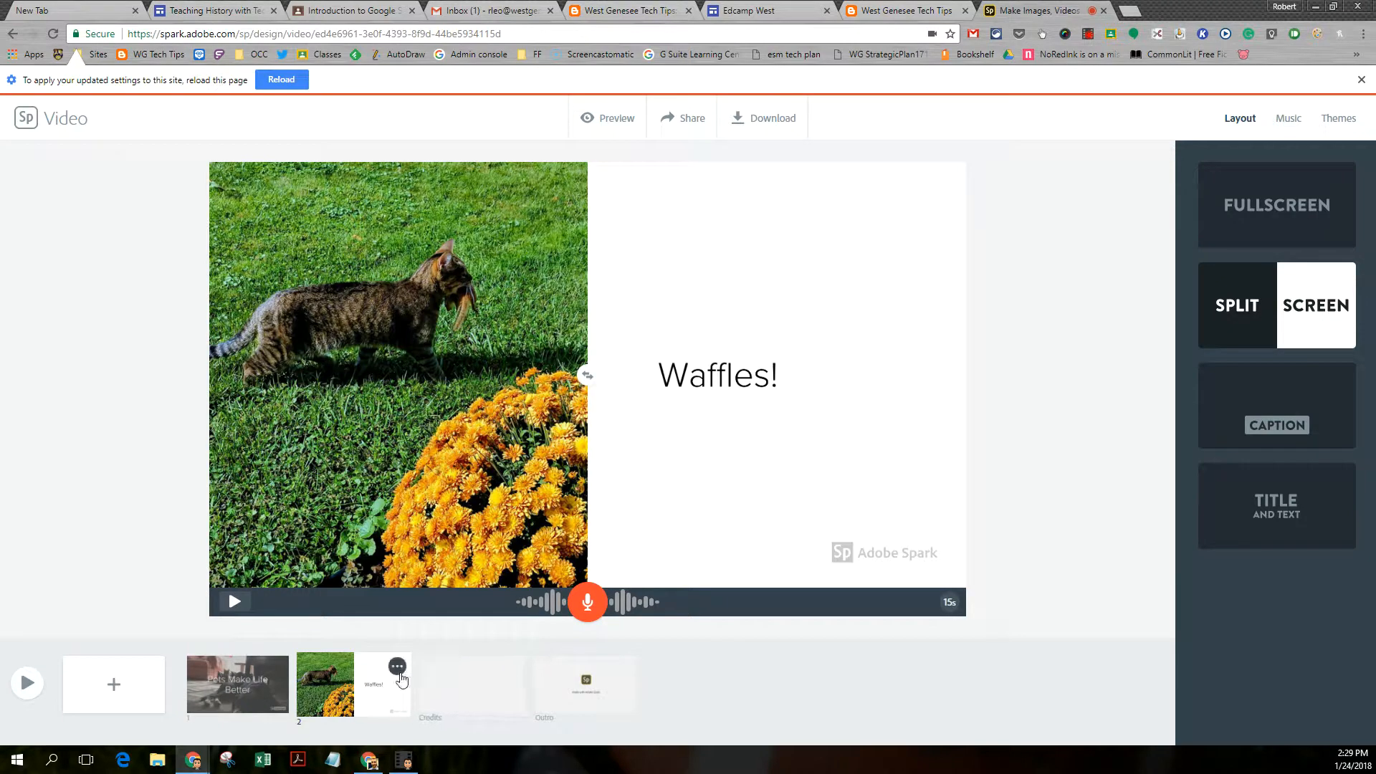
pyautogui.click(398, 669)
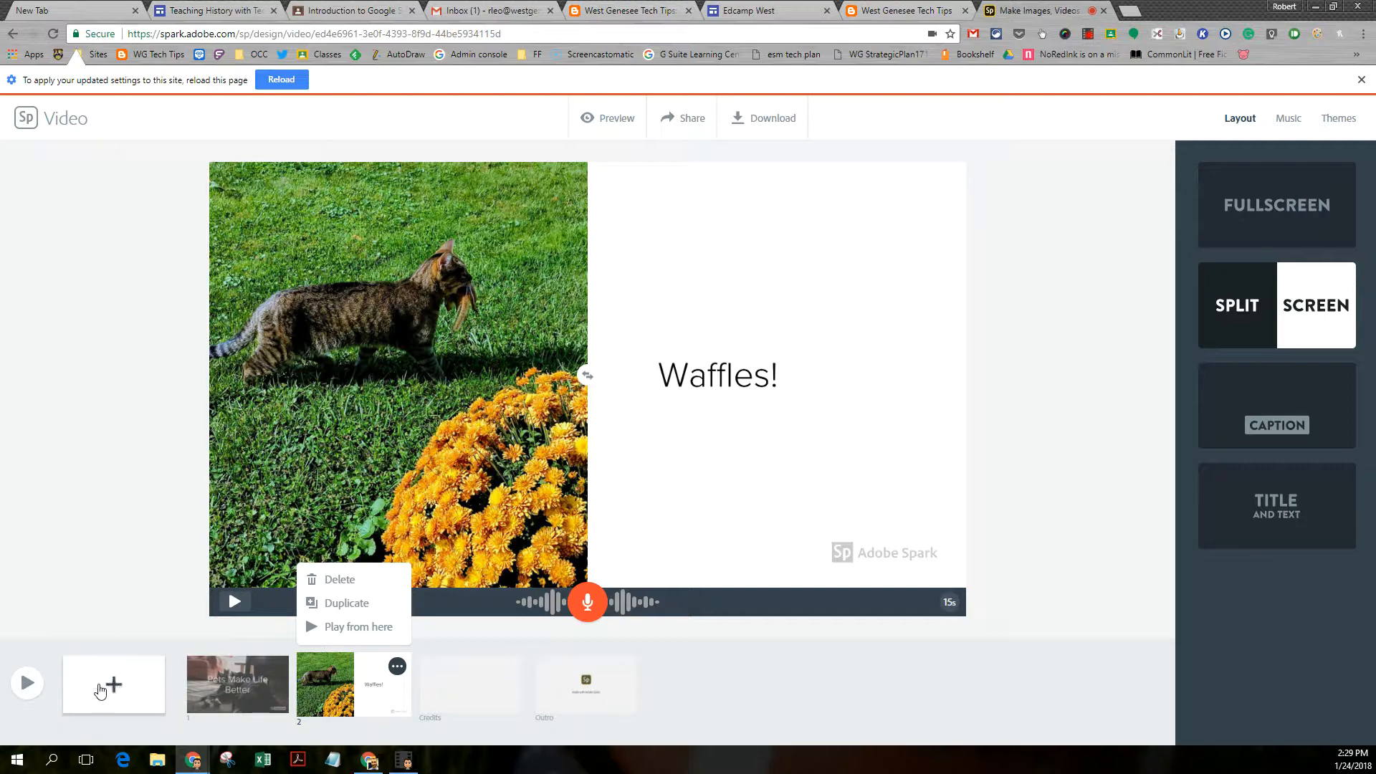
# Add a third slide with the Split Screen layout and upload IMG_20171124_144922 from the Desktop into its right half
pyautogui.click(112, 687)
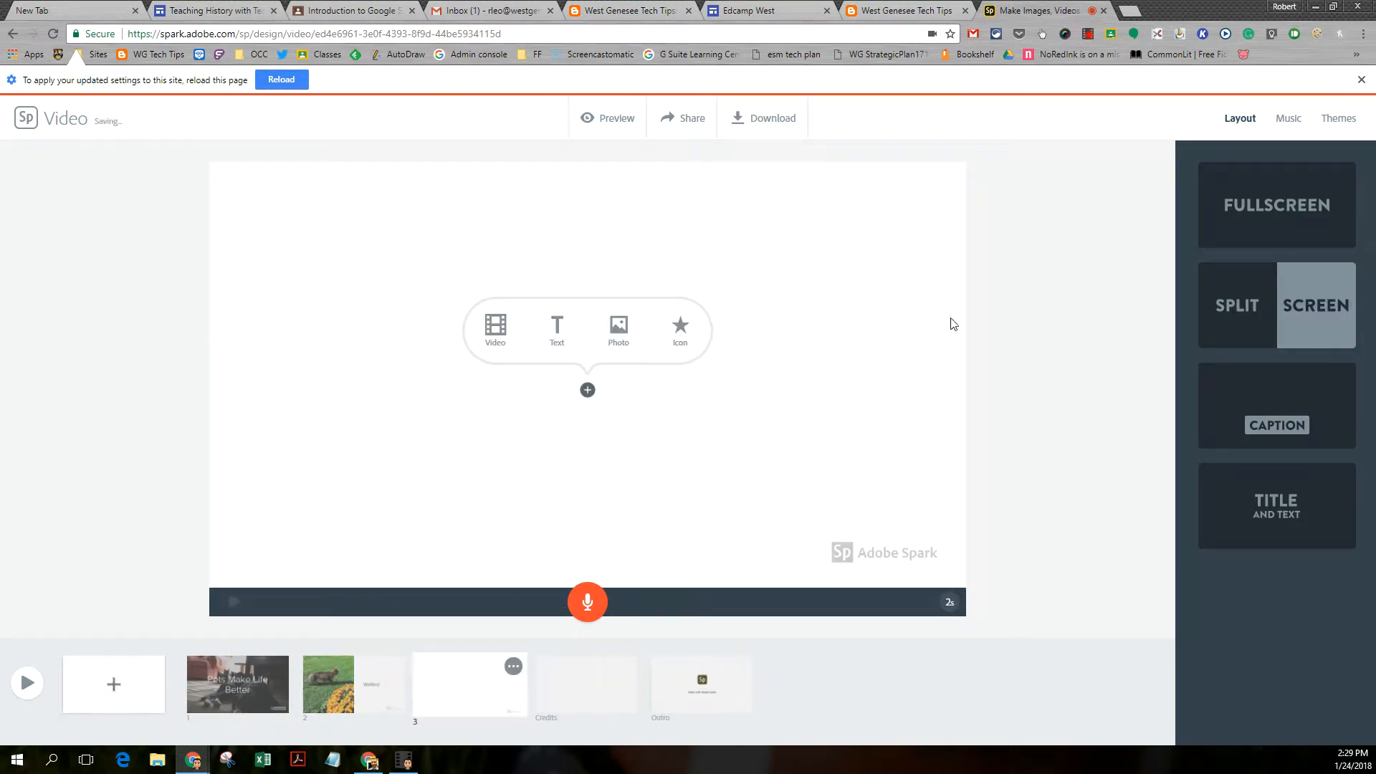
pyautogui.click(1283, 305)
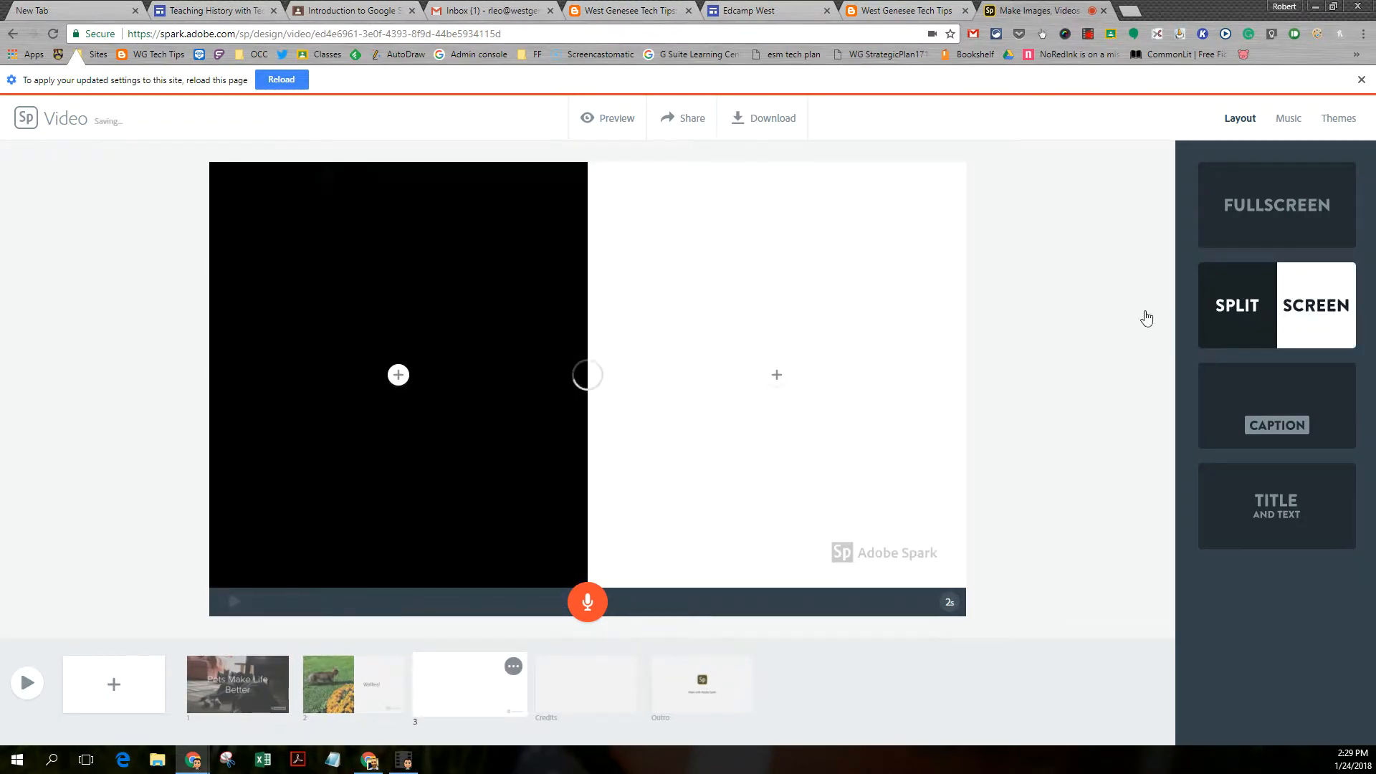
pyautogui.moveTo(781, 378)
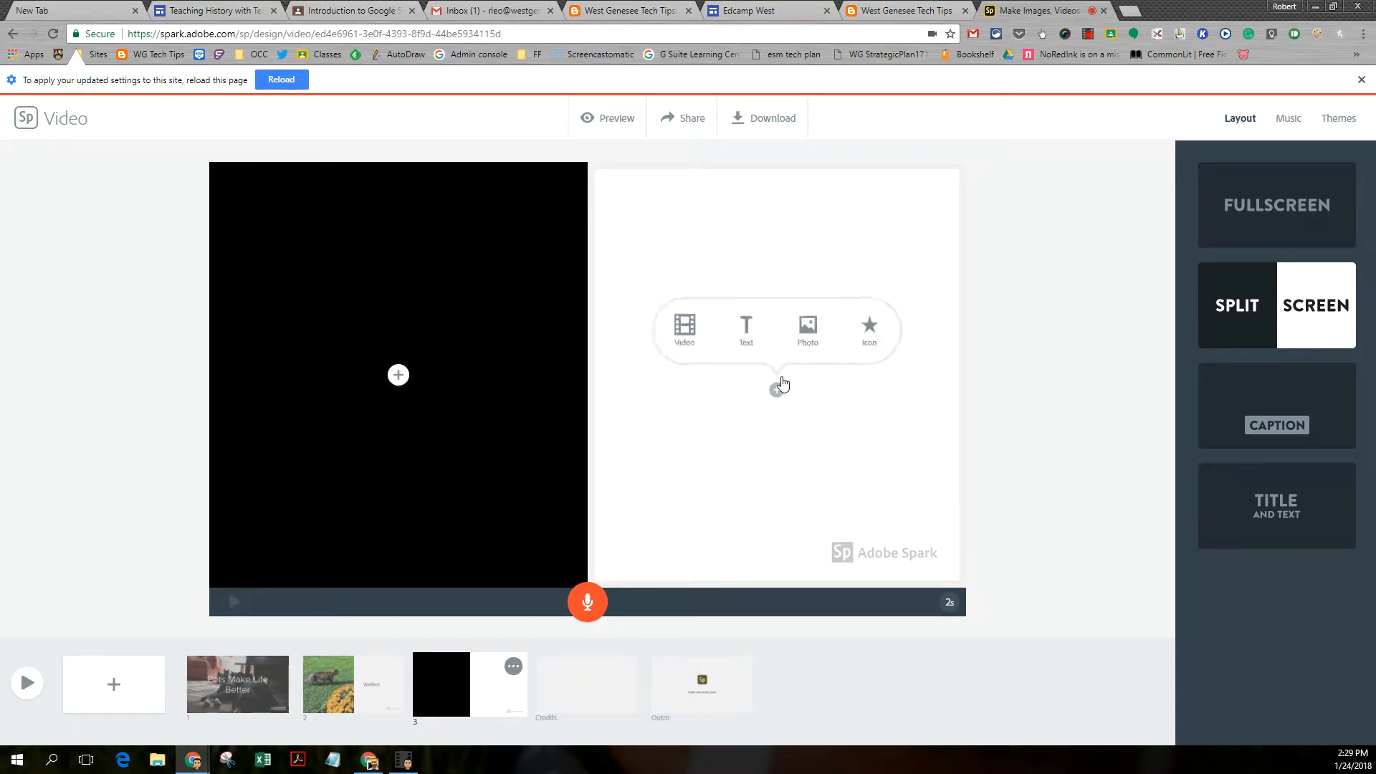
pyautogui.click(813, 333)
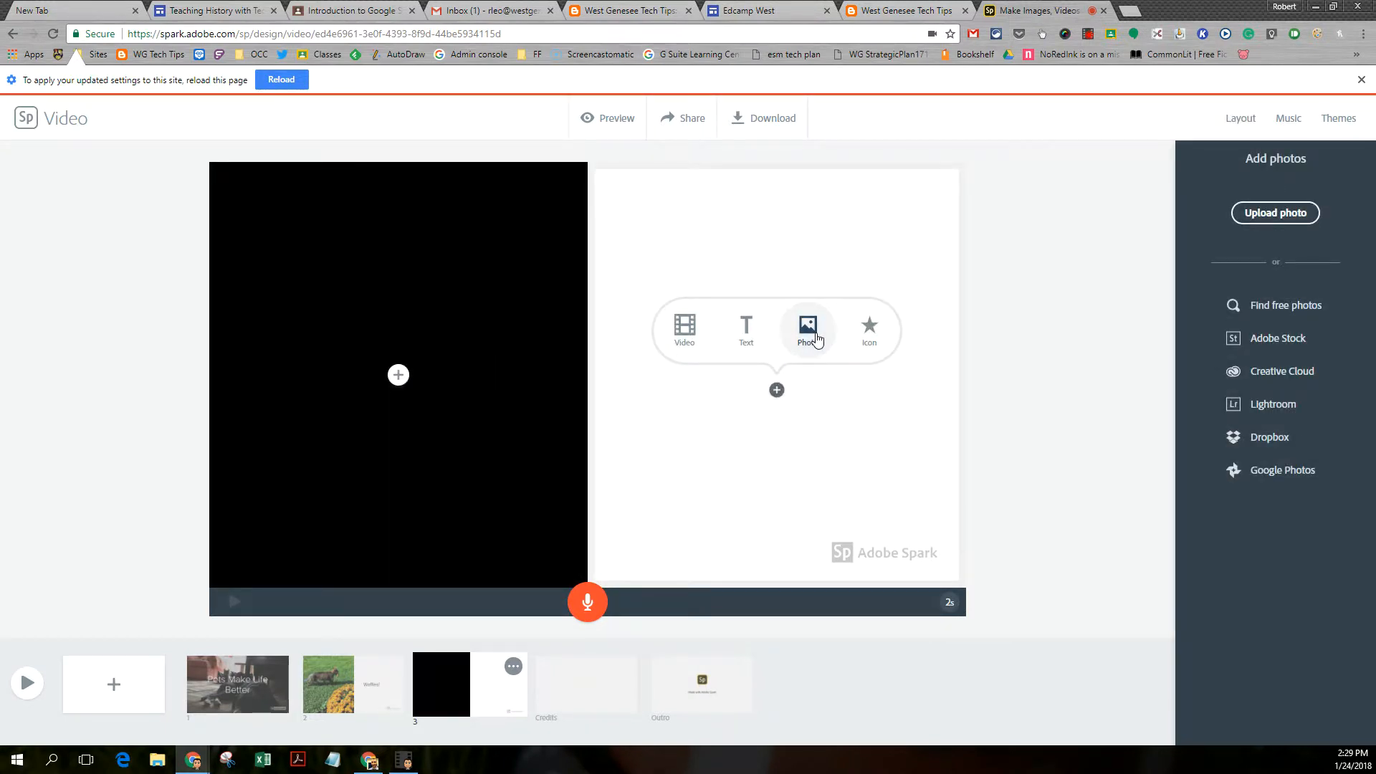
pyautogui.click(1274, 215)
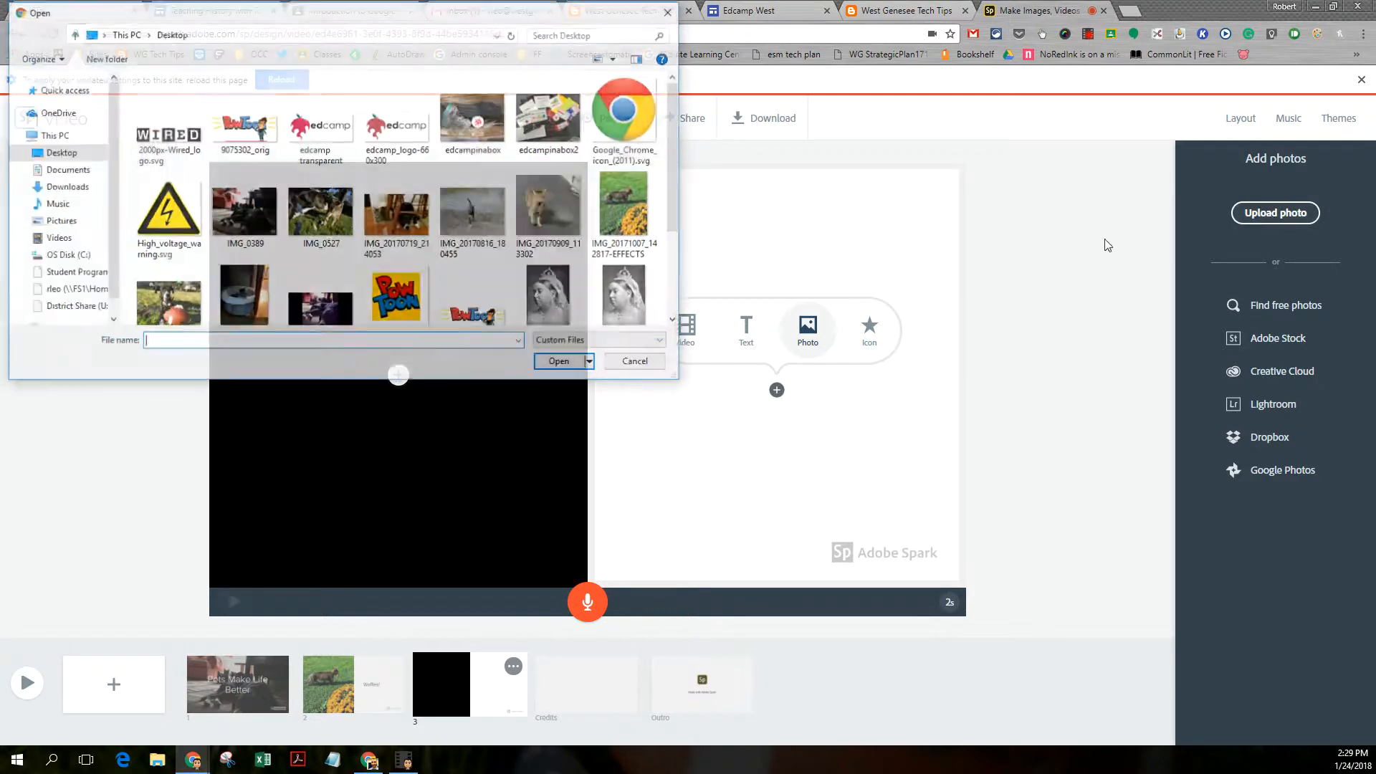
pyautogui.scroll(-1, 242, 274)
pyautogui.click(164, 275)
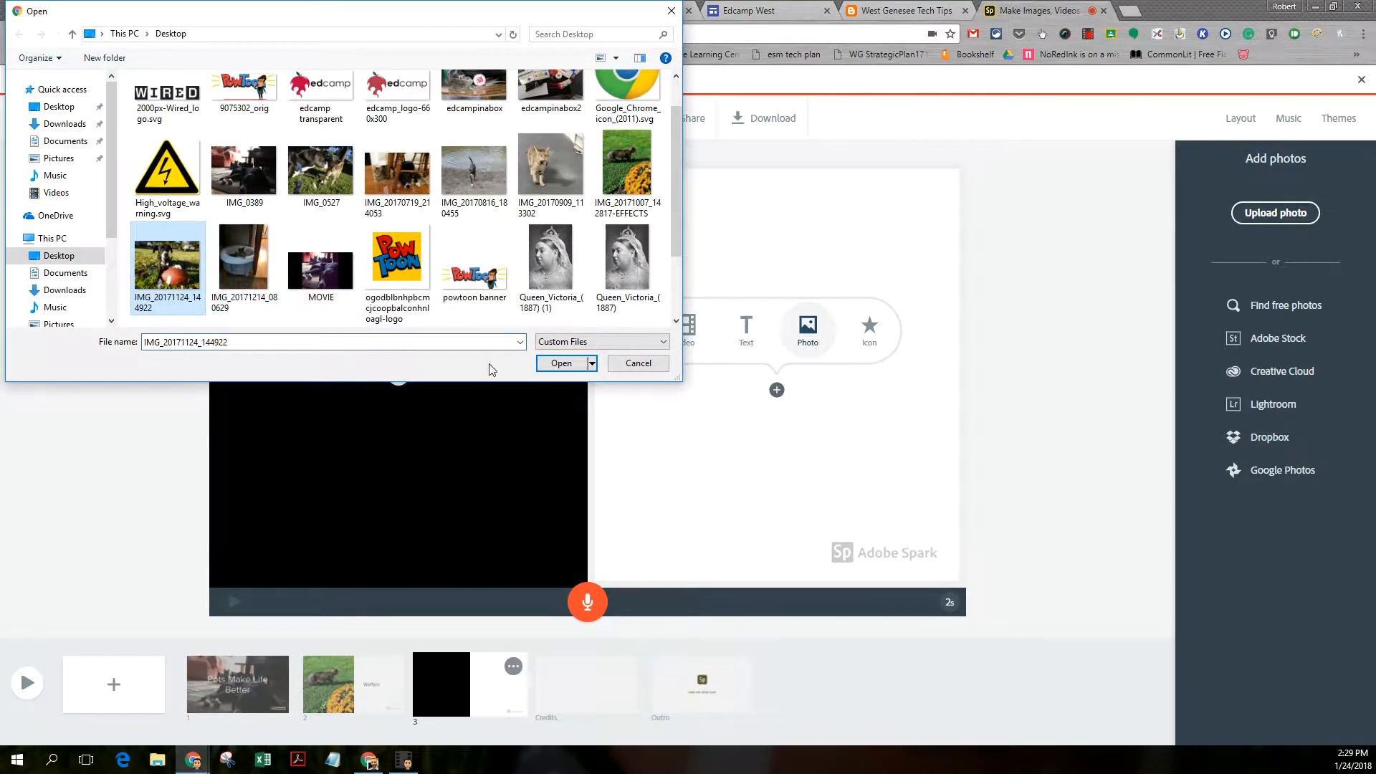
pyautogui.click(561, 366)
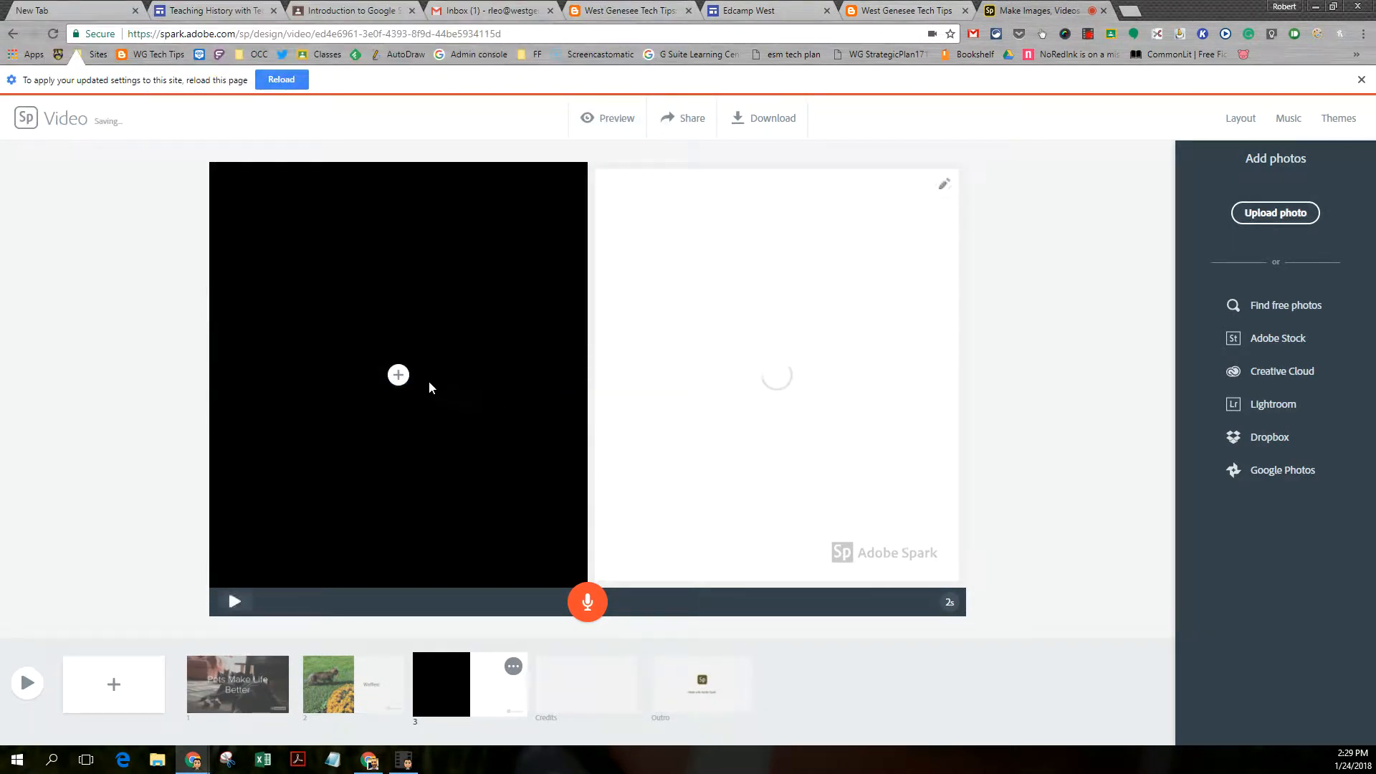
# Add the text "Copper" to the third slide's left half and record about 17 seconds of voice narration for the slide
pyautogui.click(398, 379)
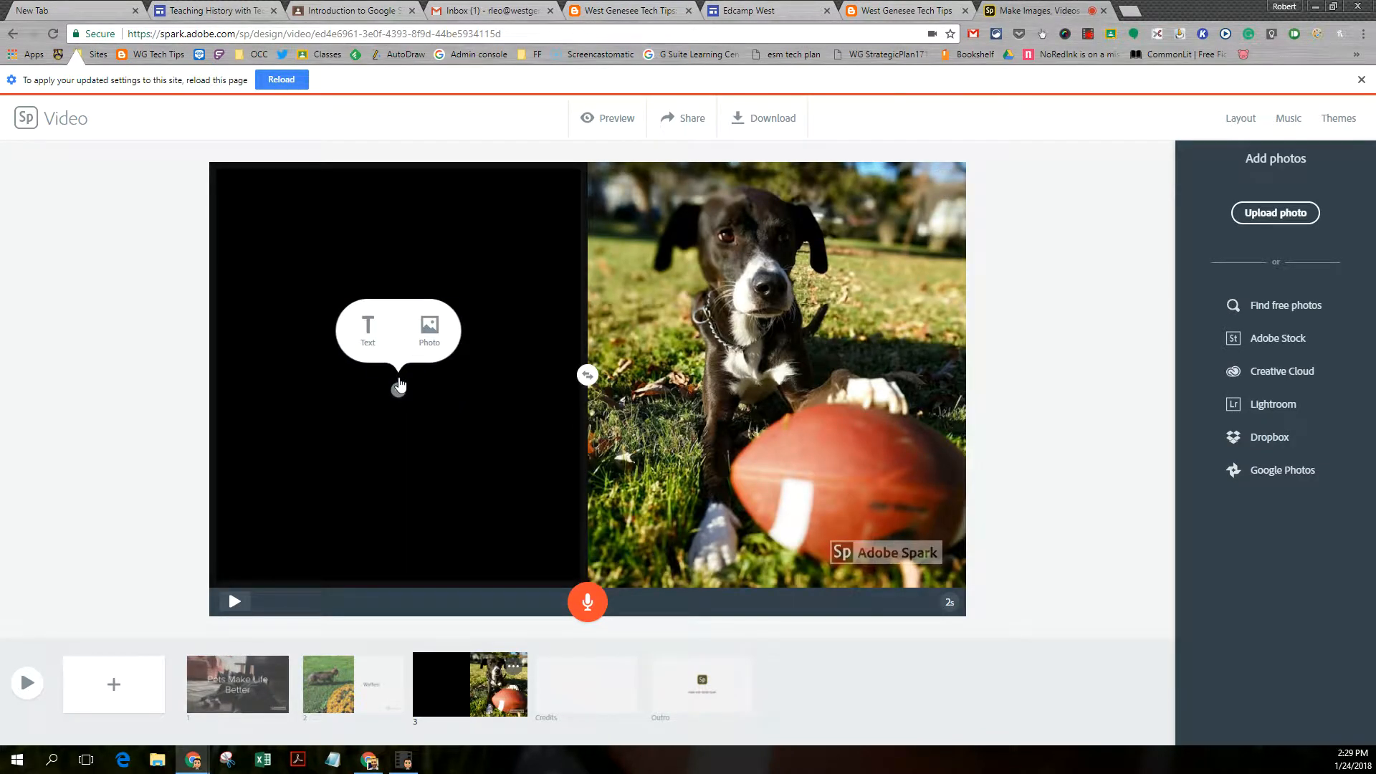
pyautogui.click(368, 330)
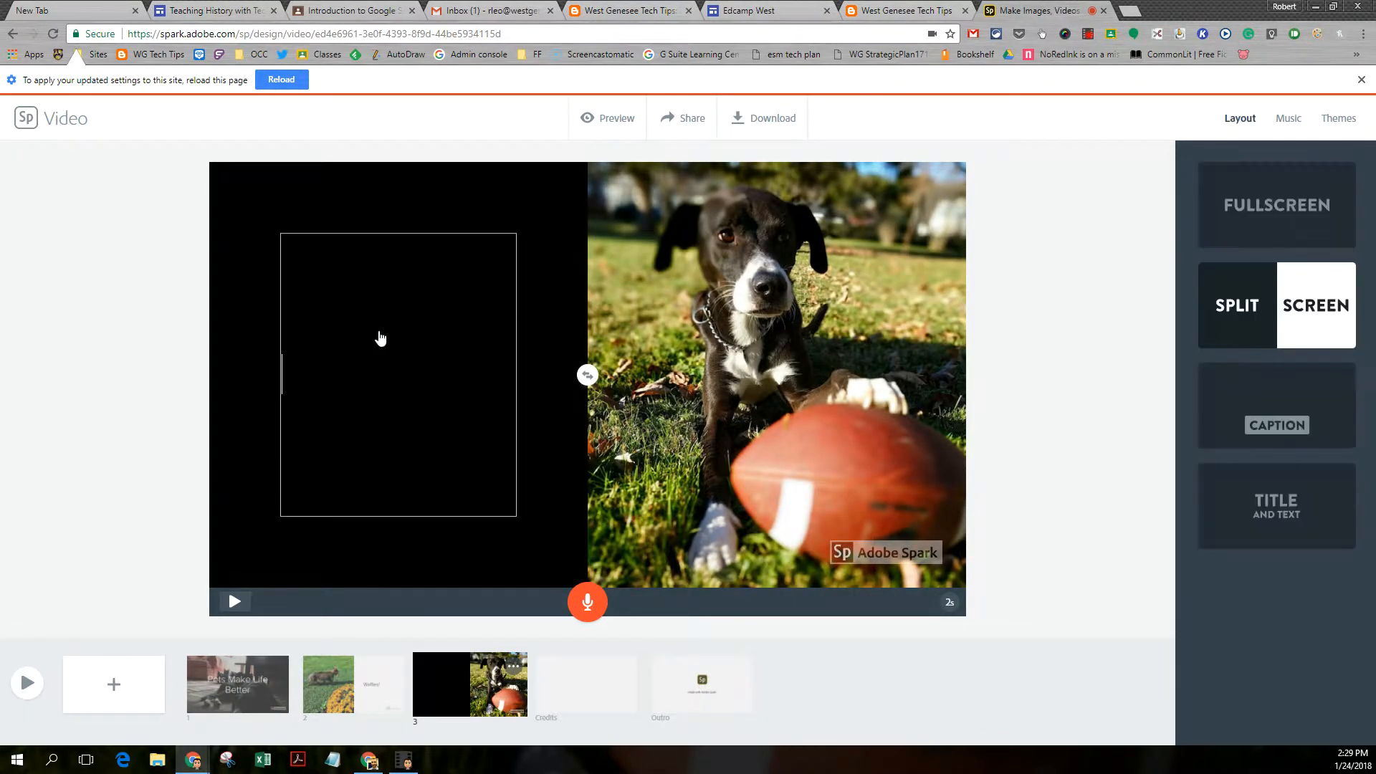
pyautogui.write('Copper')
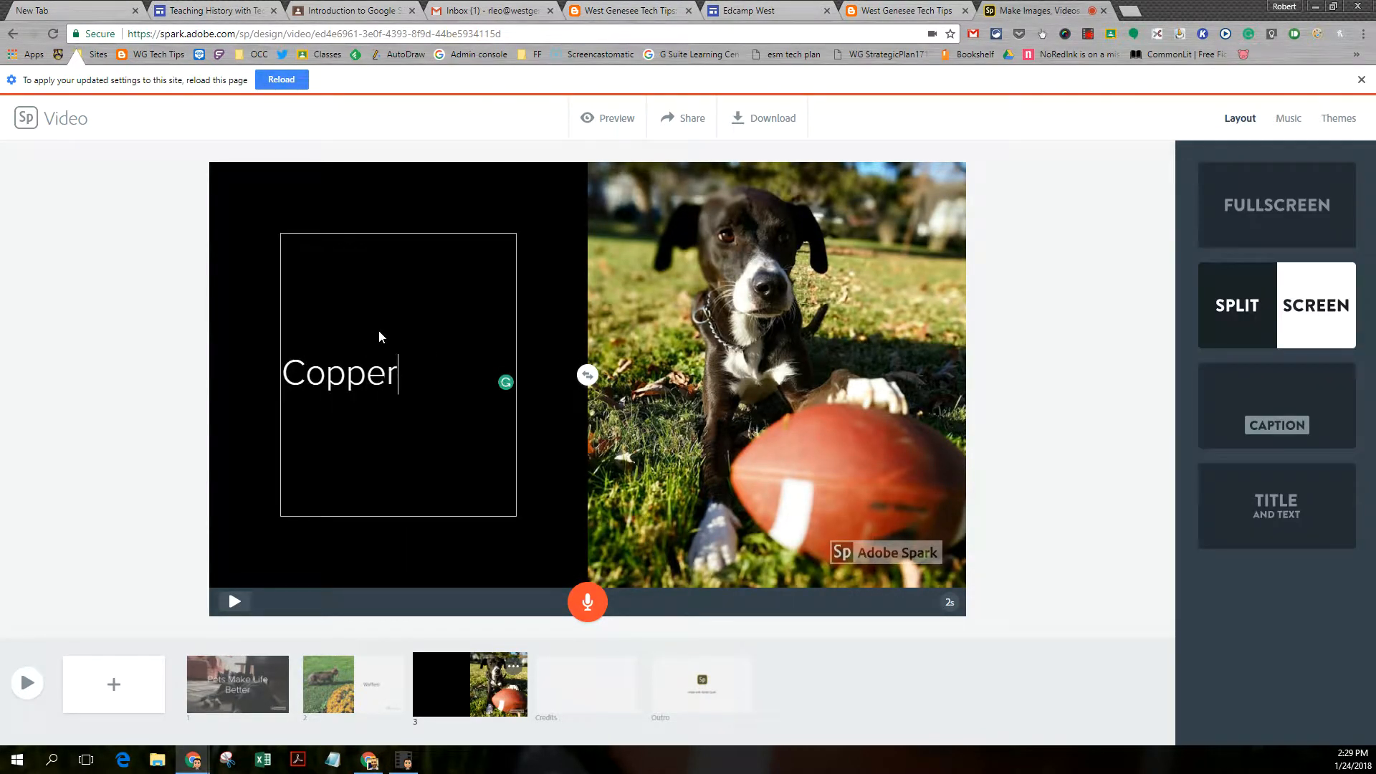
pyautogui.click(579, 607)
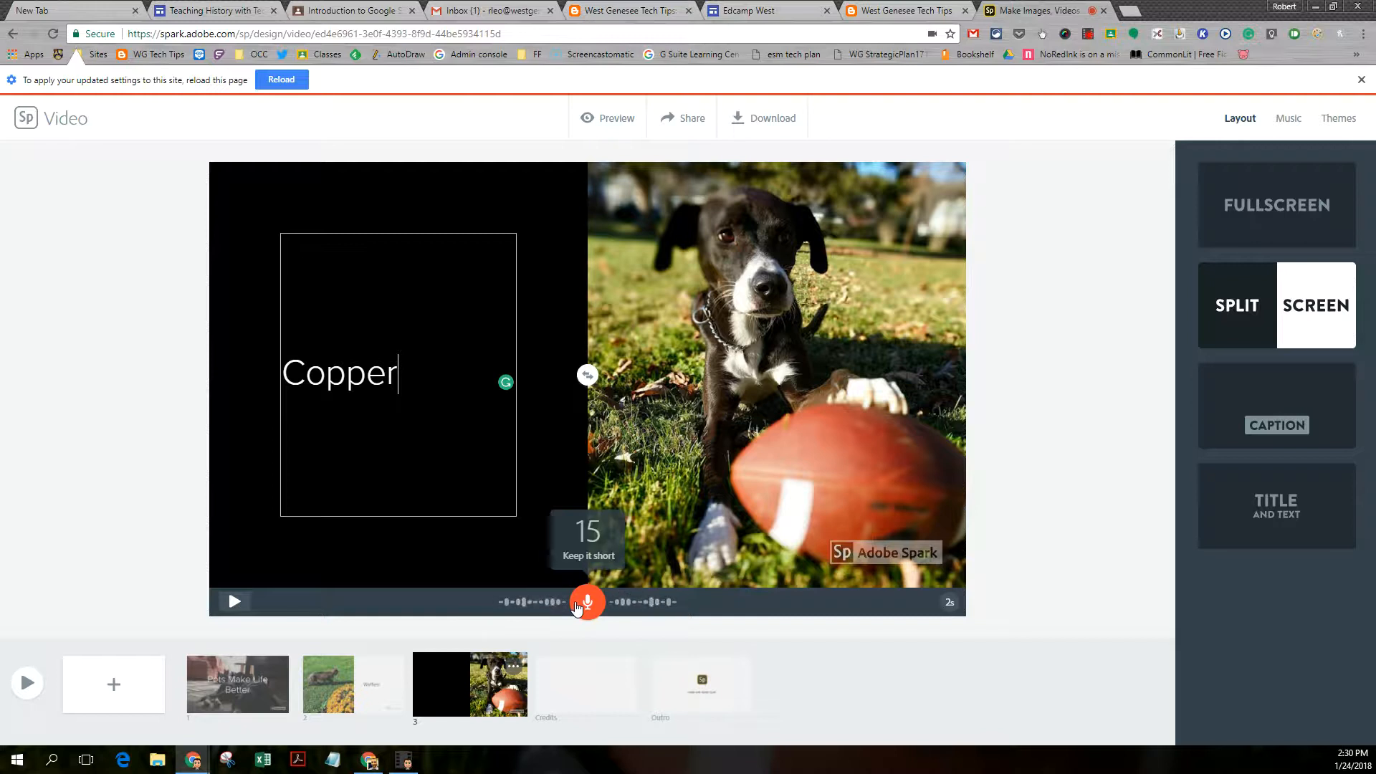
pyautogui.moveTo(577, 607); pyautogui.dragTo(466, 571)
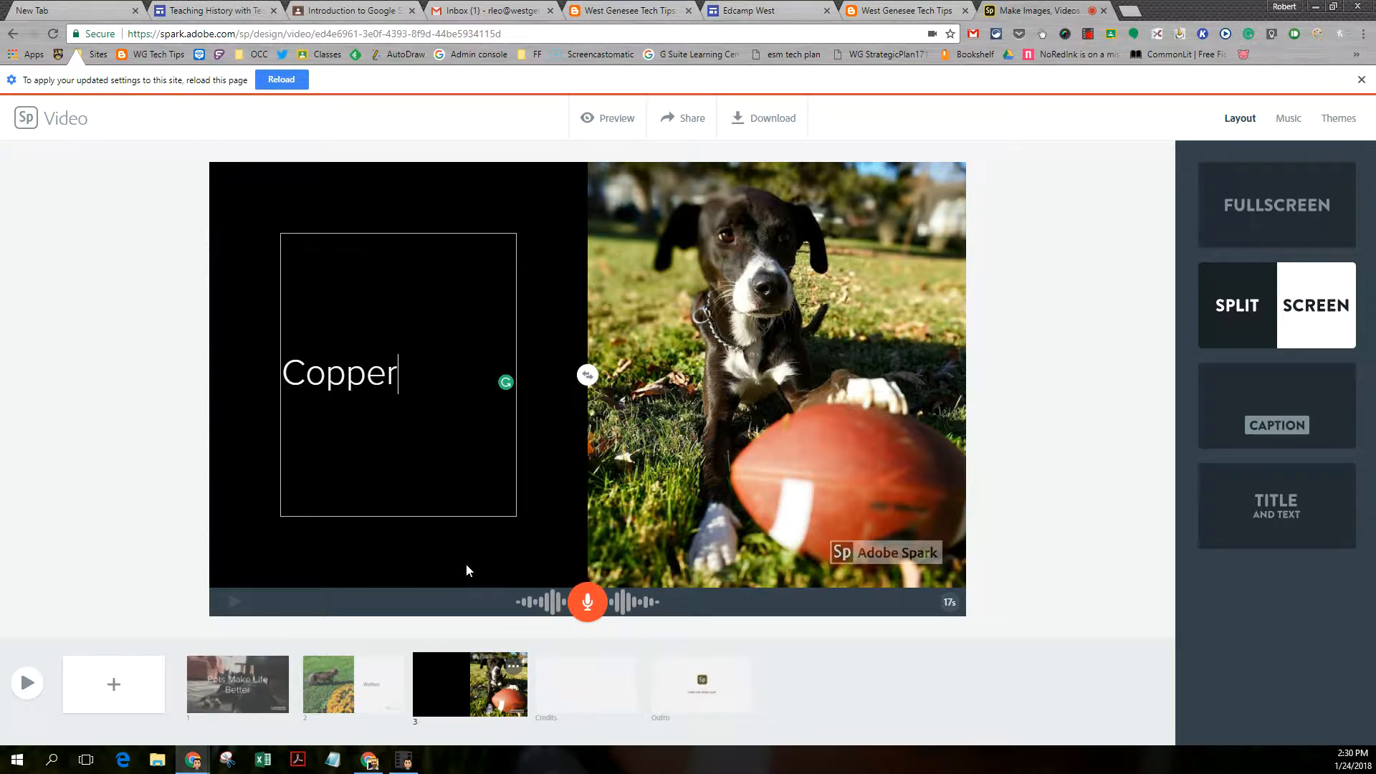
# Add a fourth slide with the Split Screen layout and upload IMG_0527 from the Desktop into its left half
pyautogui.click(113, 689)
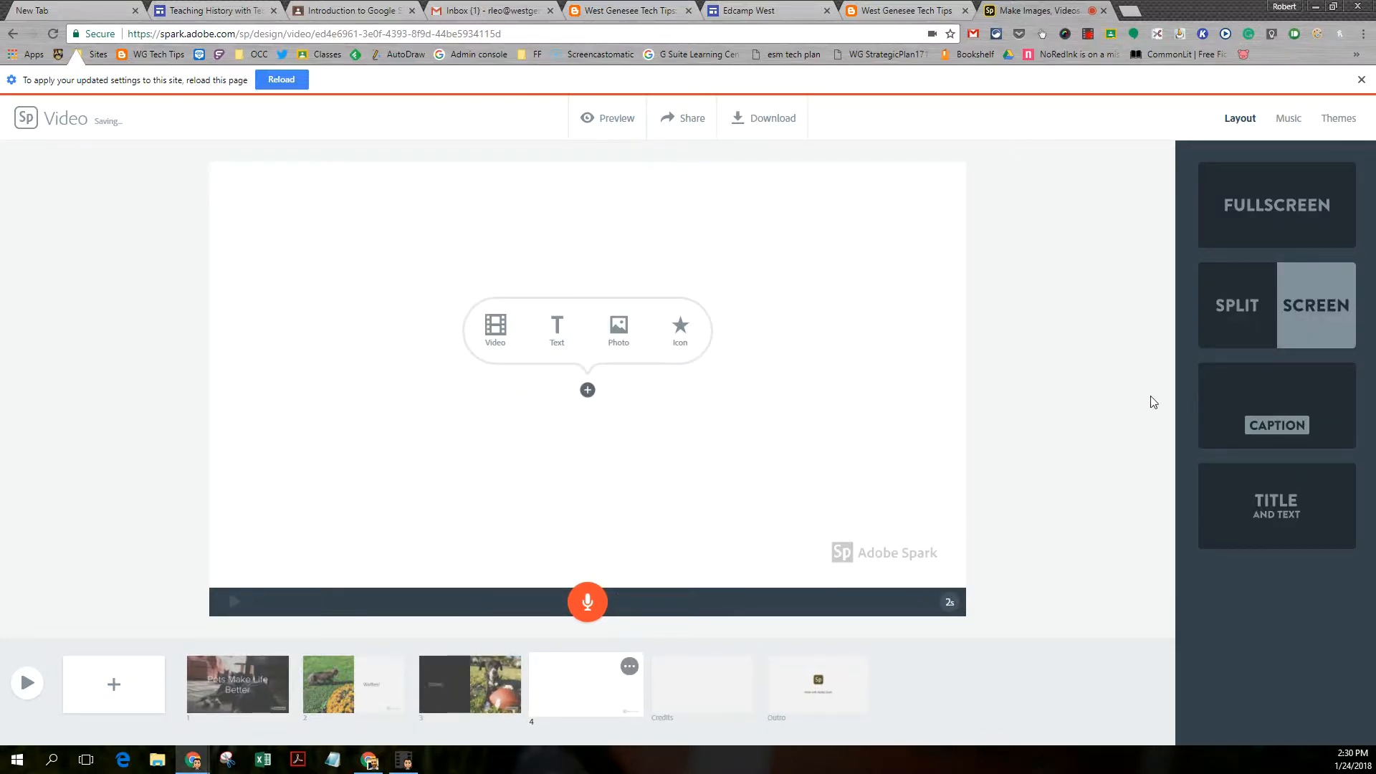
pyautogui.click(1204, 336)
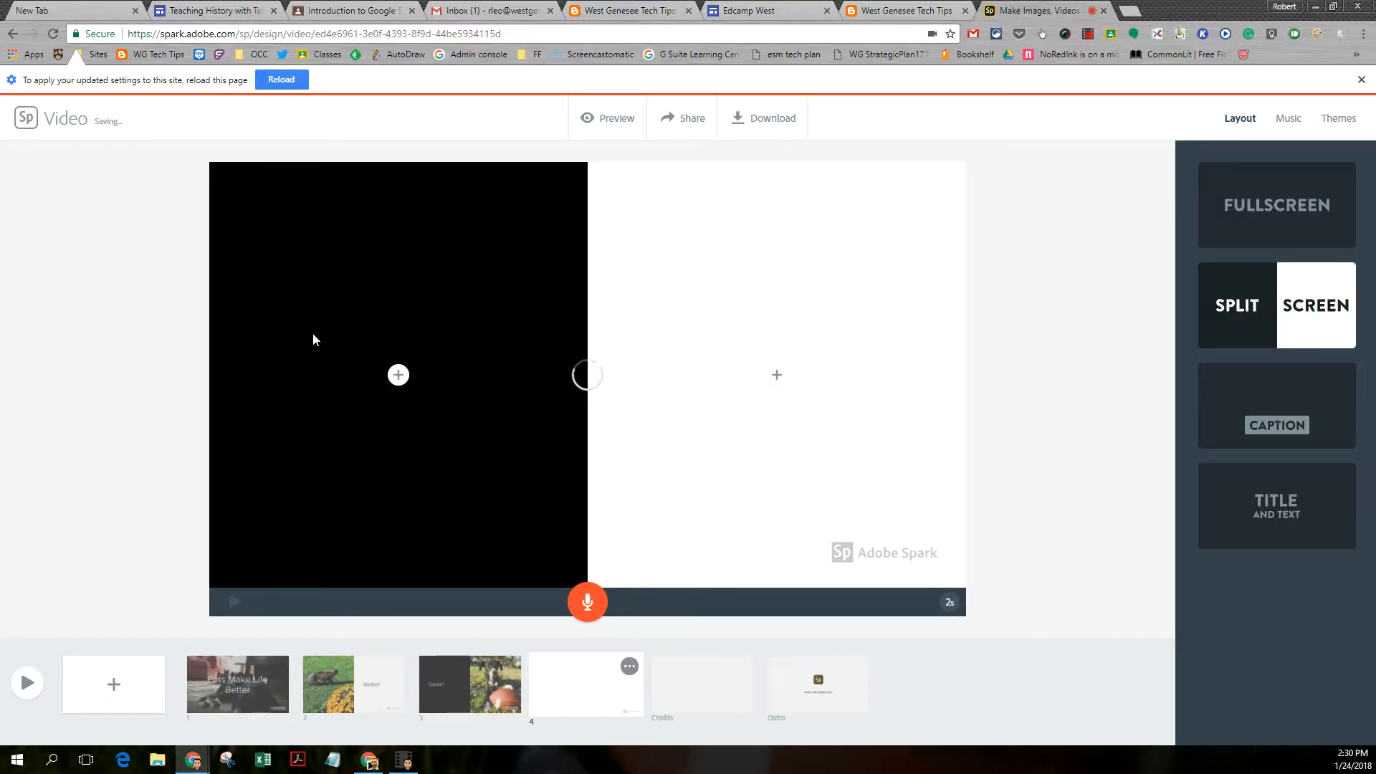
pyautogui.click(399, 387)
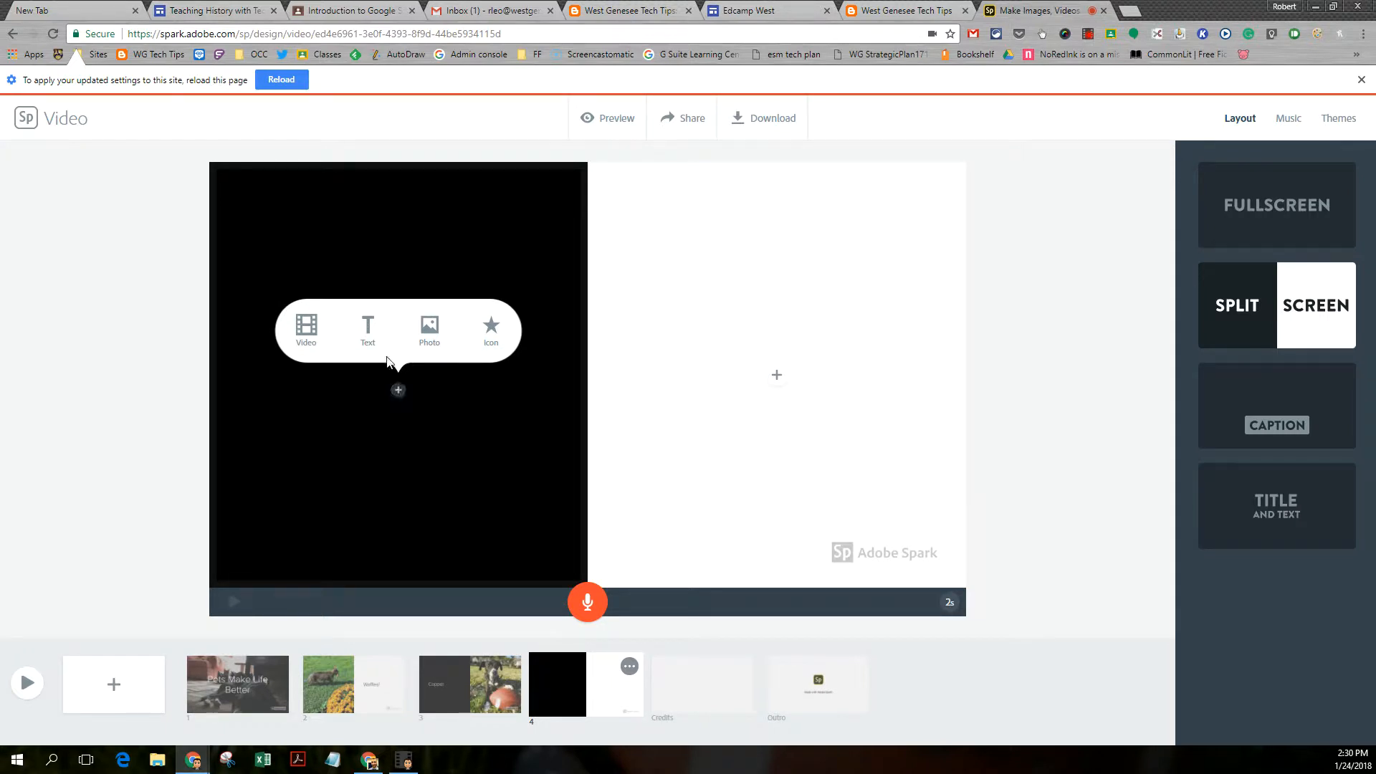
pyautogui.click(432, 332)
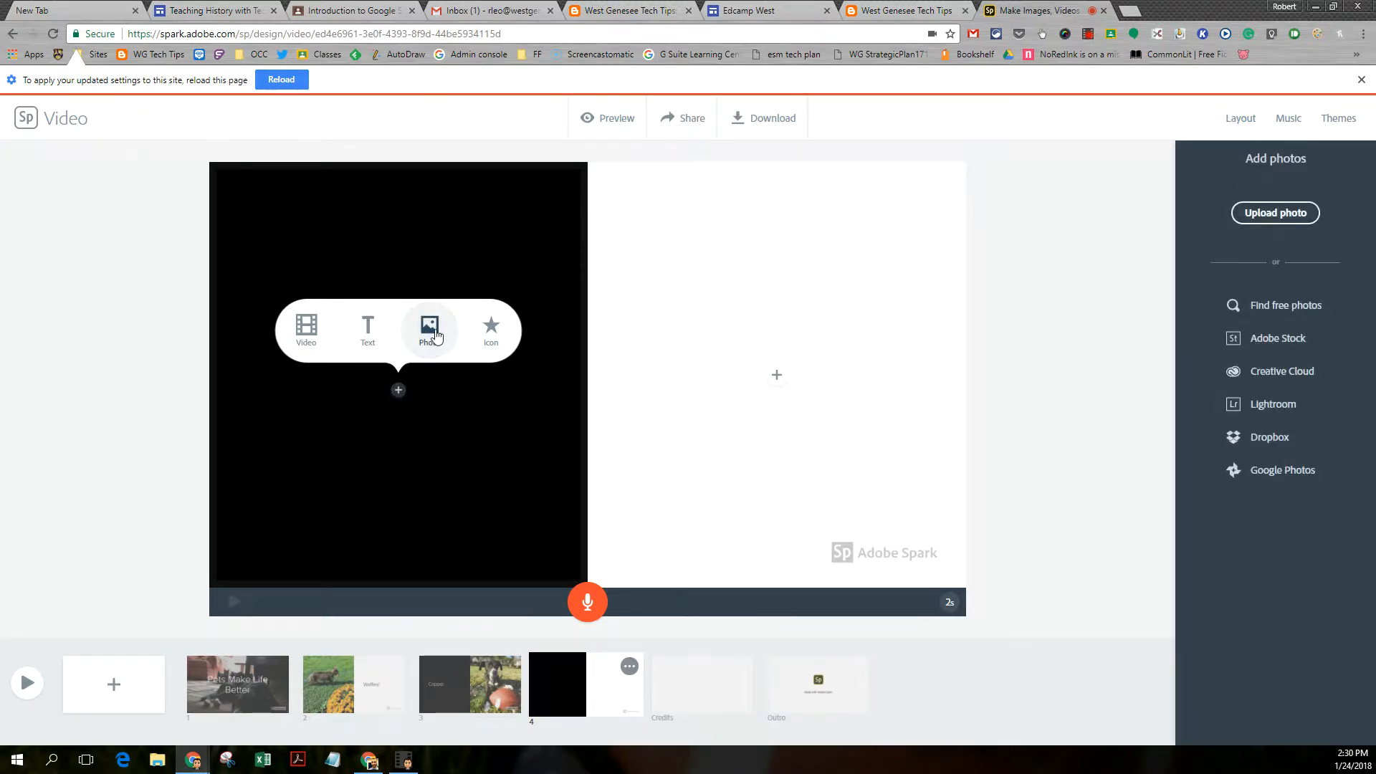
pyautogui.click(1261, 212)
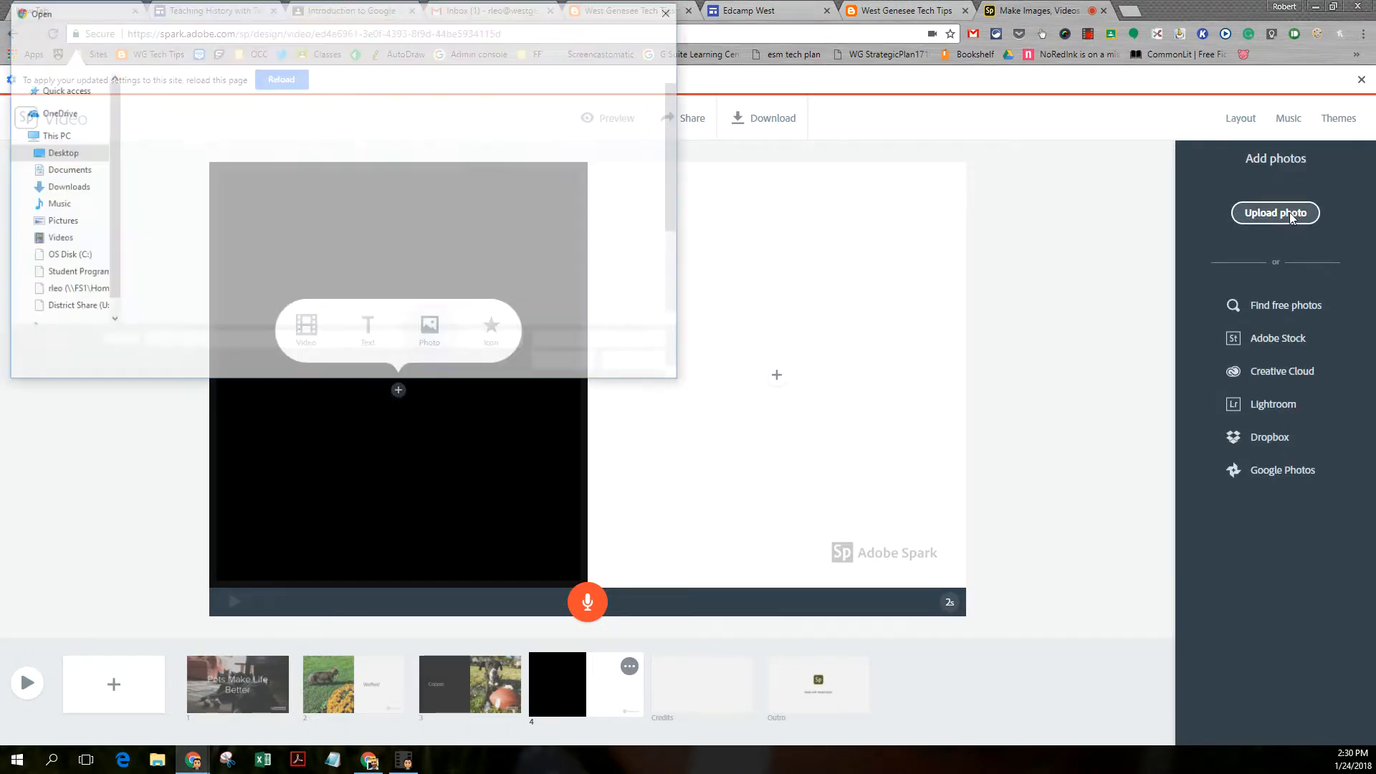
pyautogui.click(335, 210)
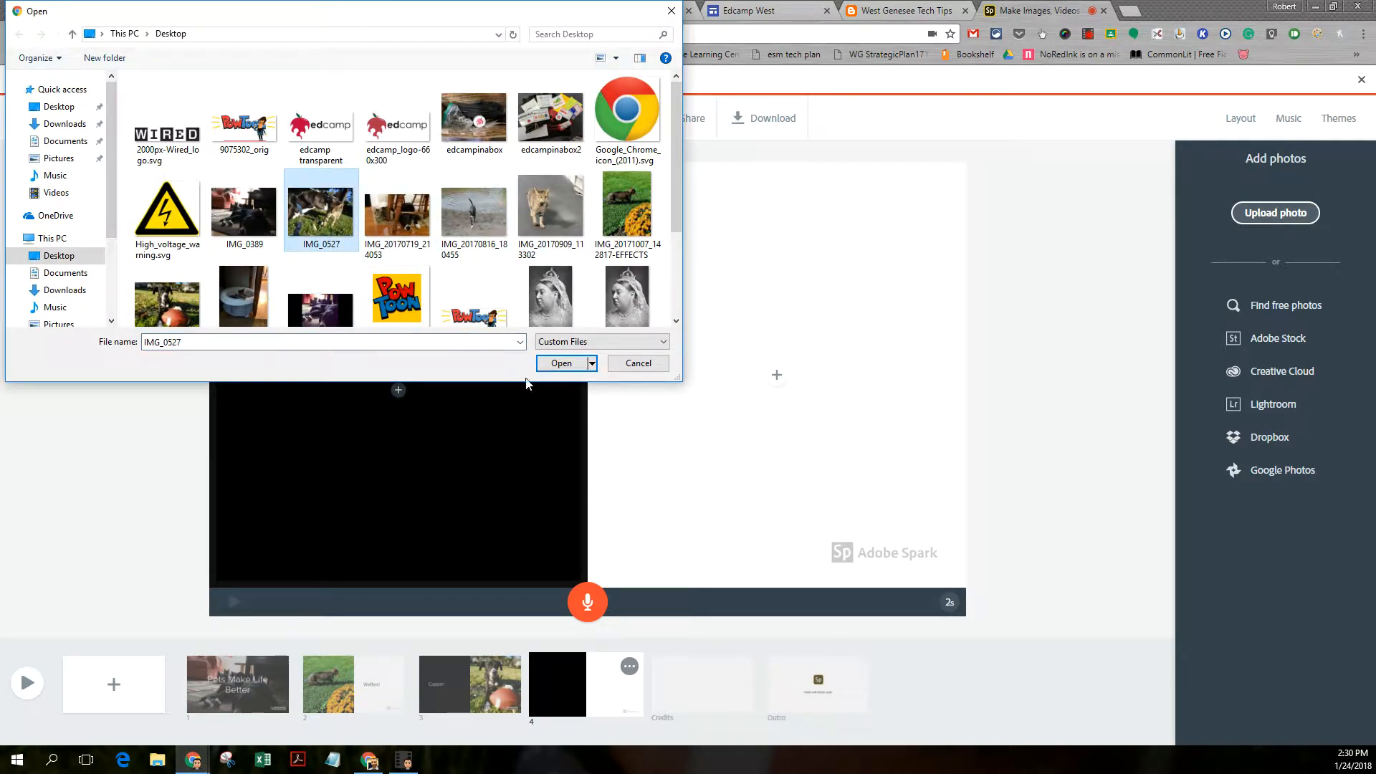
pyautogui.click(561, 364)
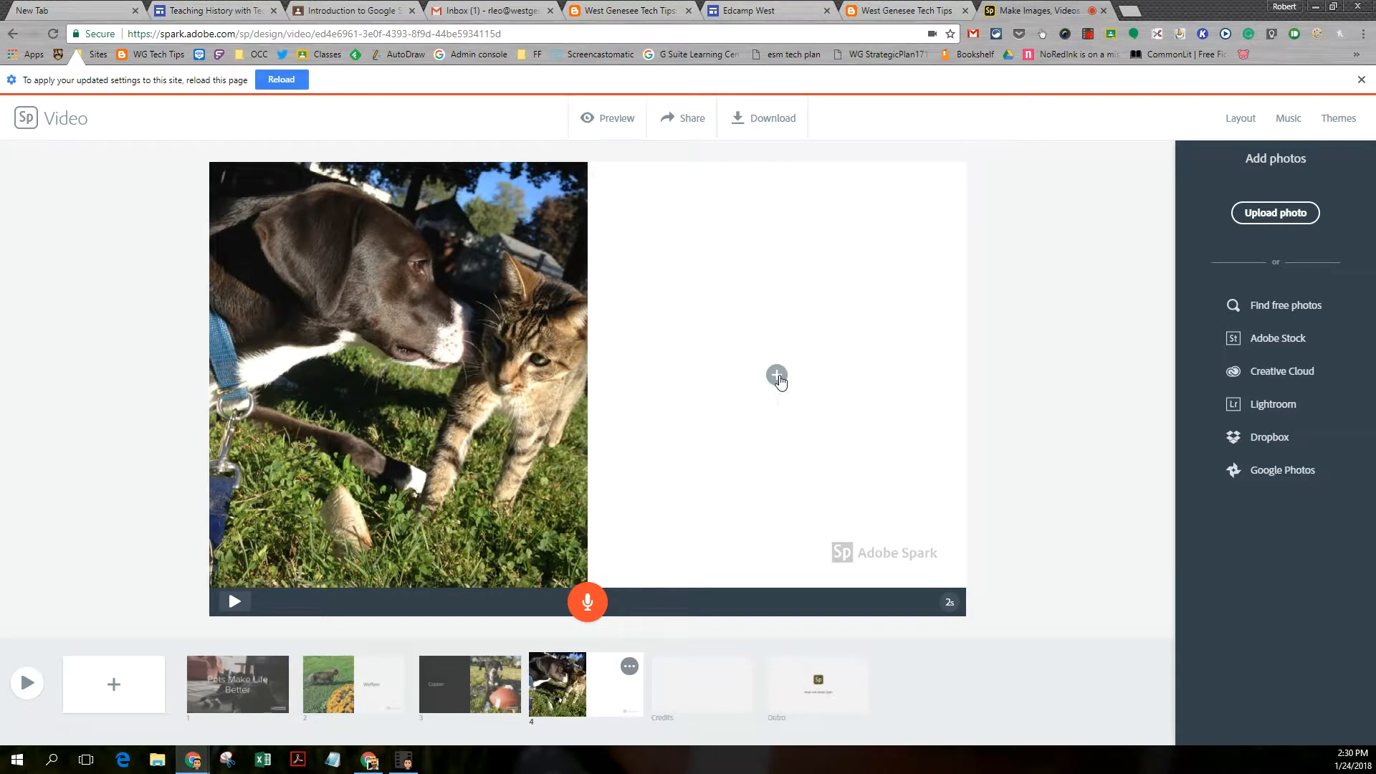
# Upload the photo IMG_20170719_214053 from the Desktop into the fourth slide's right half
pyautogui.click(777, 376)
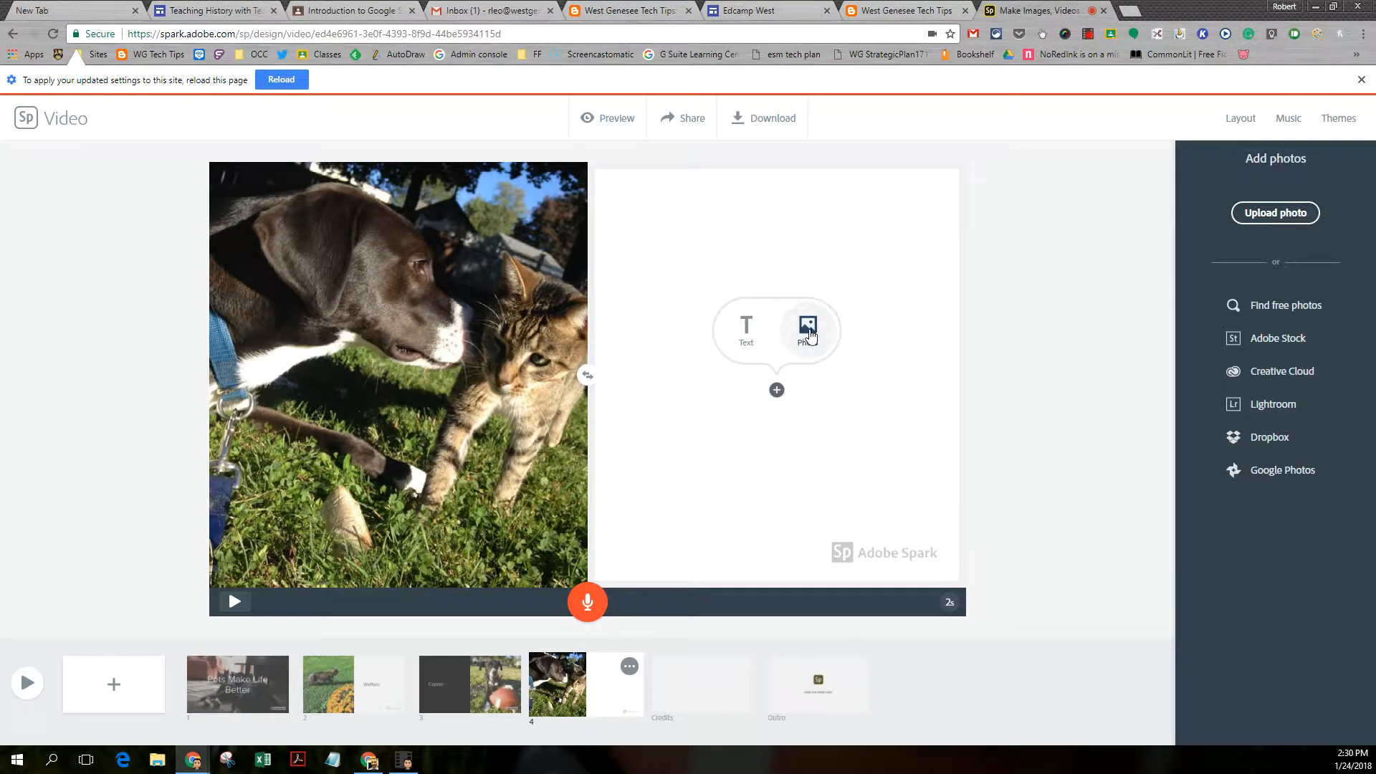
pyautogui.click(1275, 212)
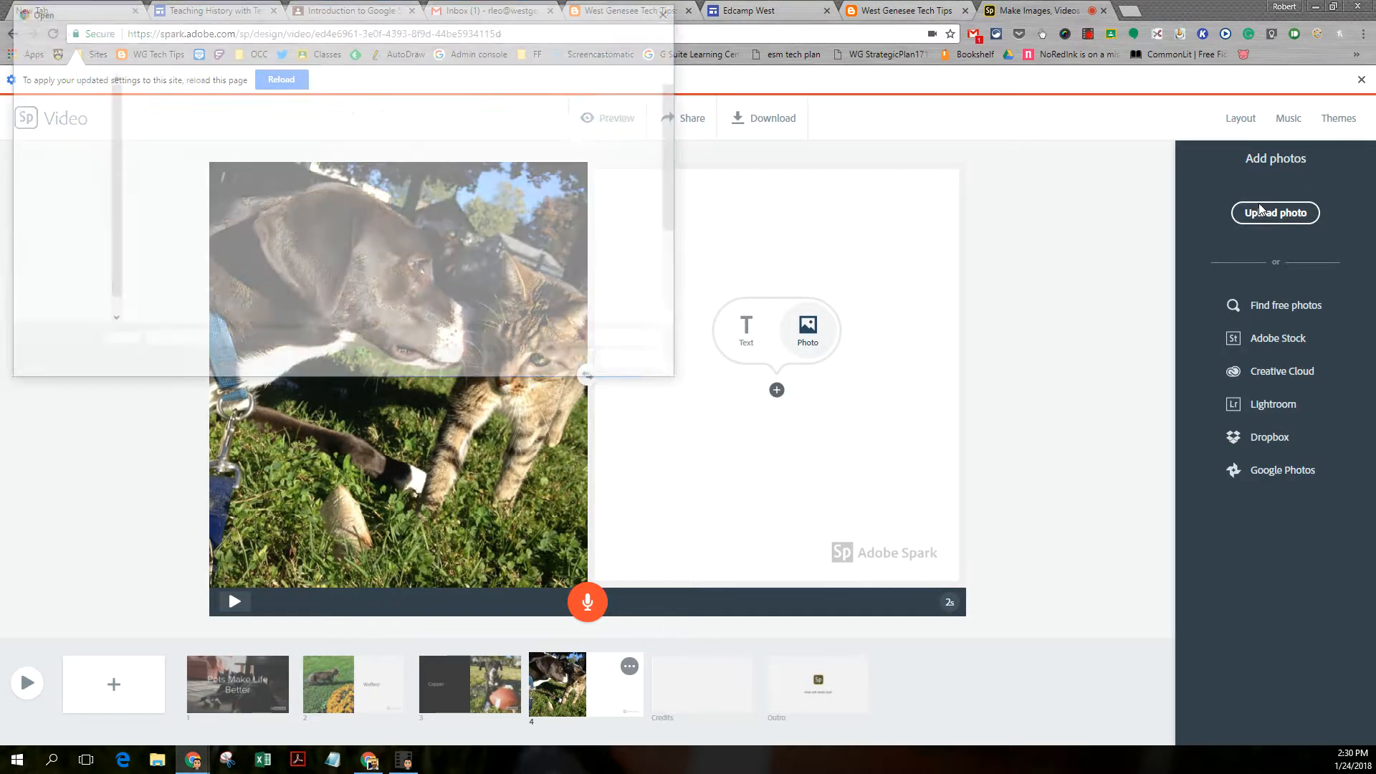
pyautogui.click(396, 214)
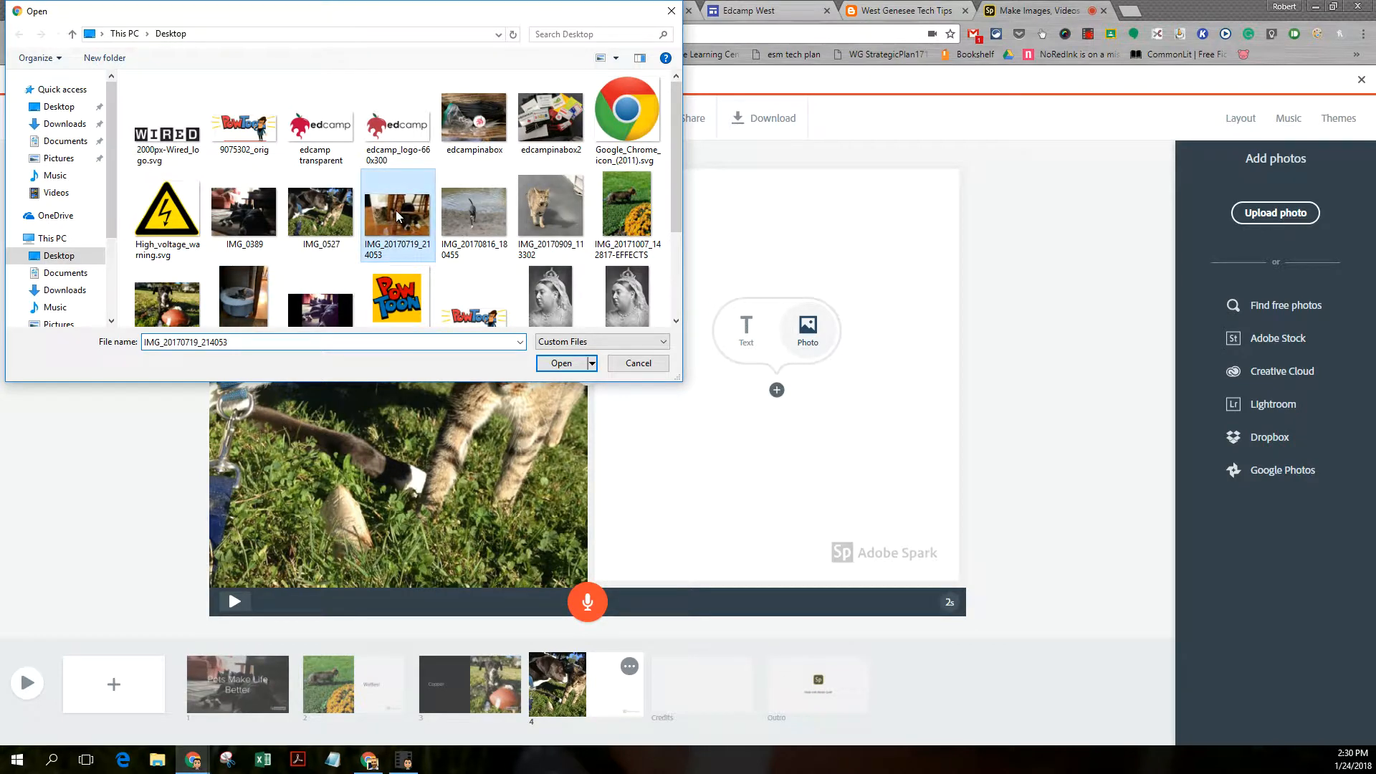
pyautogui.click(561, 365)
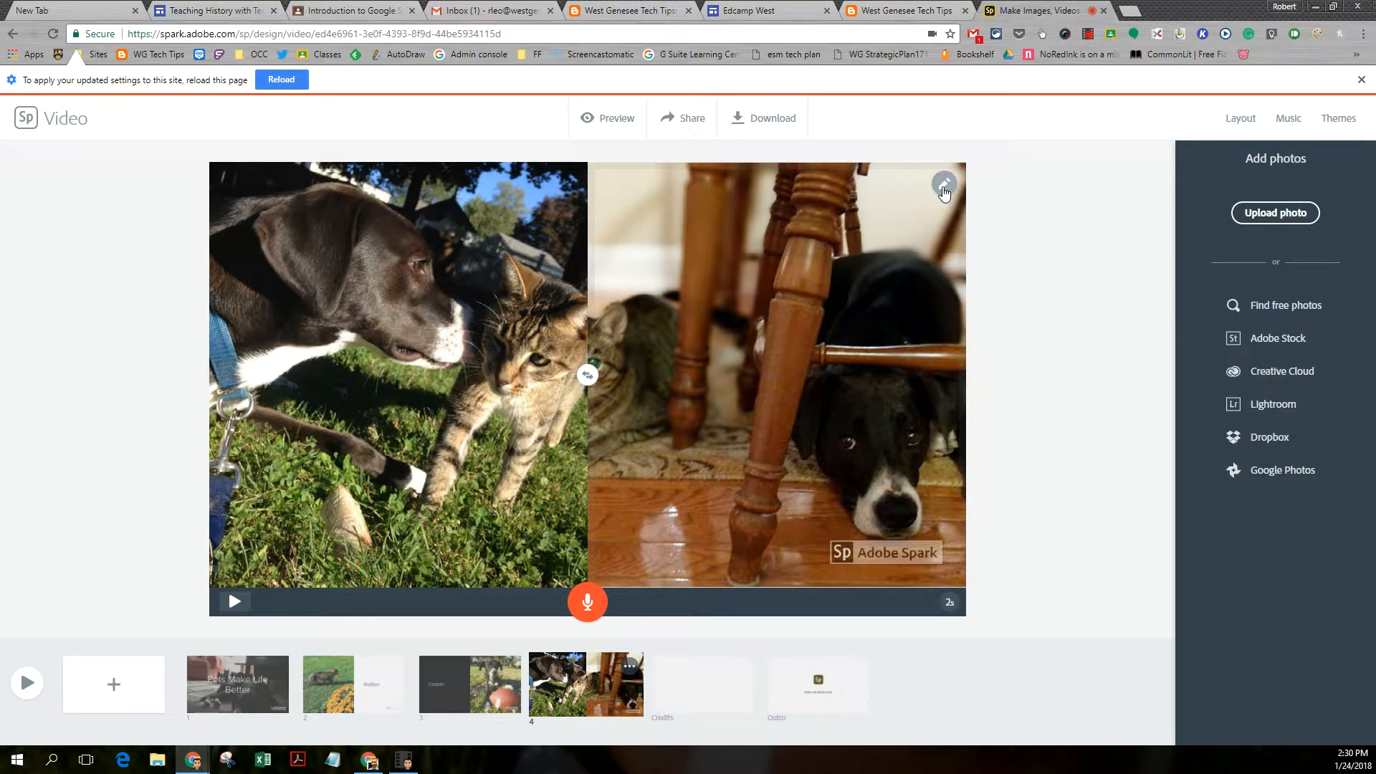
pyautogui.click(944, 185)
# Replace the photo in the fourth slide's left half with the text "Best Friends"
pyautogui.click(442, 457)
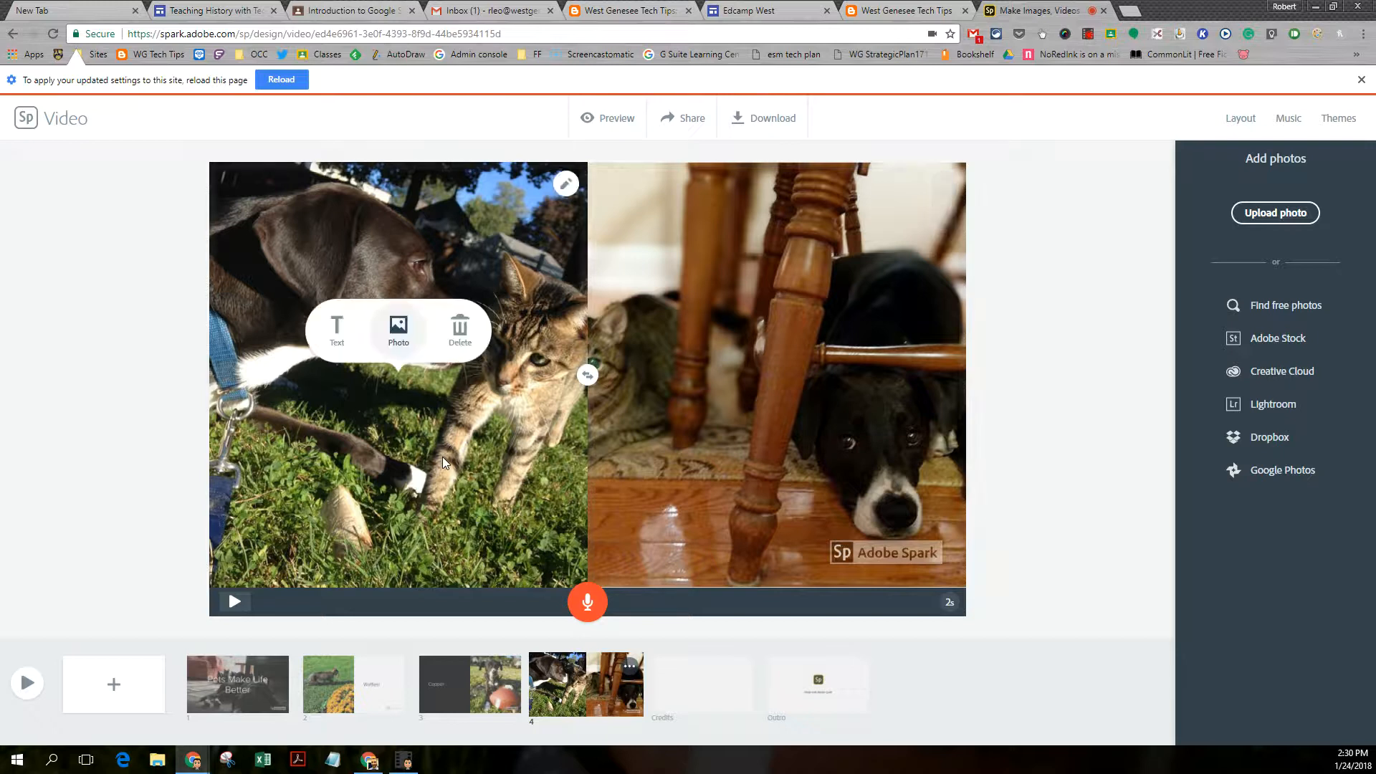
pyautogui.click(337, 330)
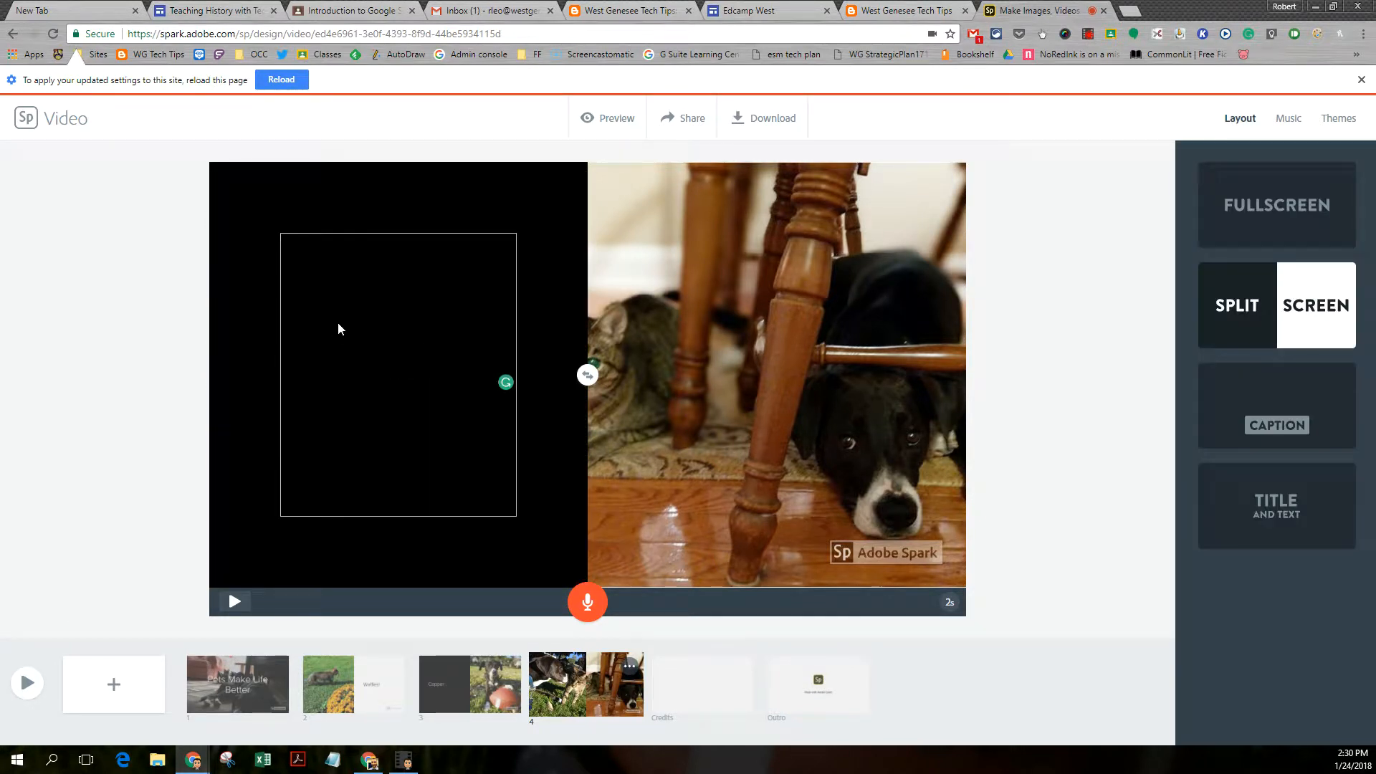
pyautogui.write('Best Friends')
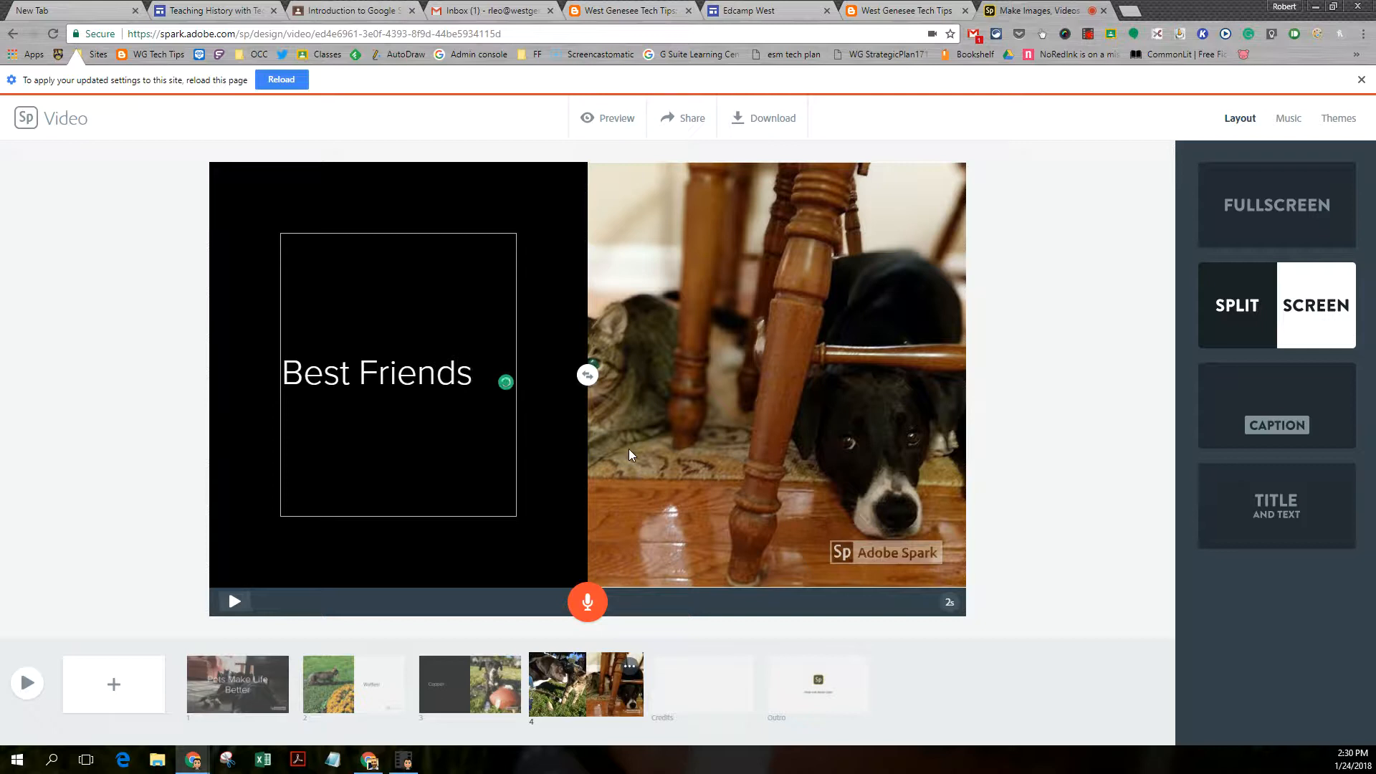
# Zoom out the "Best Friends" slide's photo until the cat and dog both fit, and record about 12 seconds of narration
pyautogui.click(648, 432)
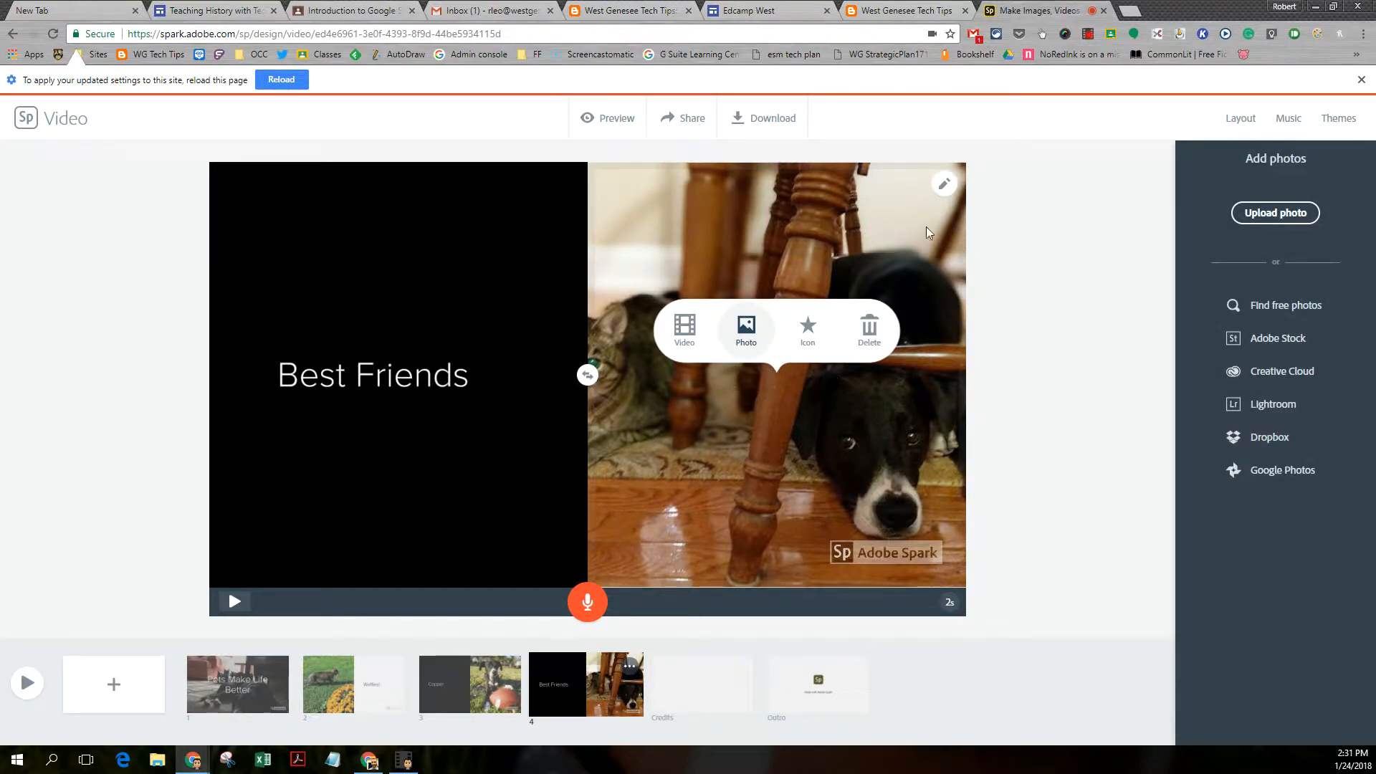
pyautogui.click(946, 183)
pyautogui.click(943, 234)
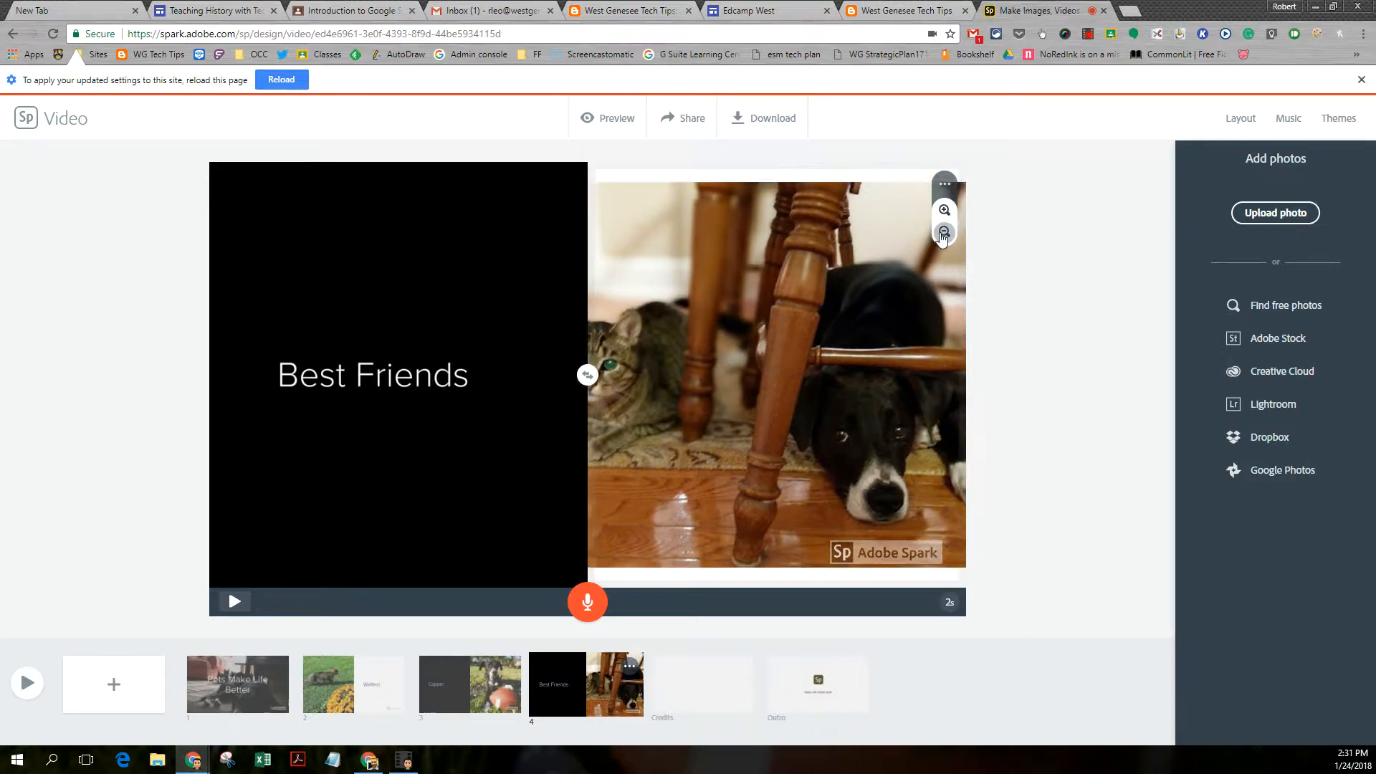
pyautogui.click(943, 234)
pyautogui.click(943, 234)
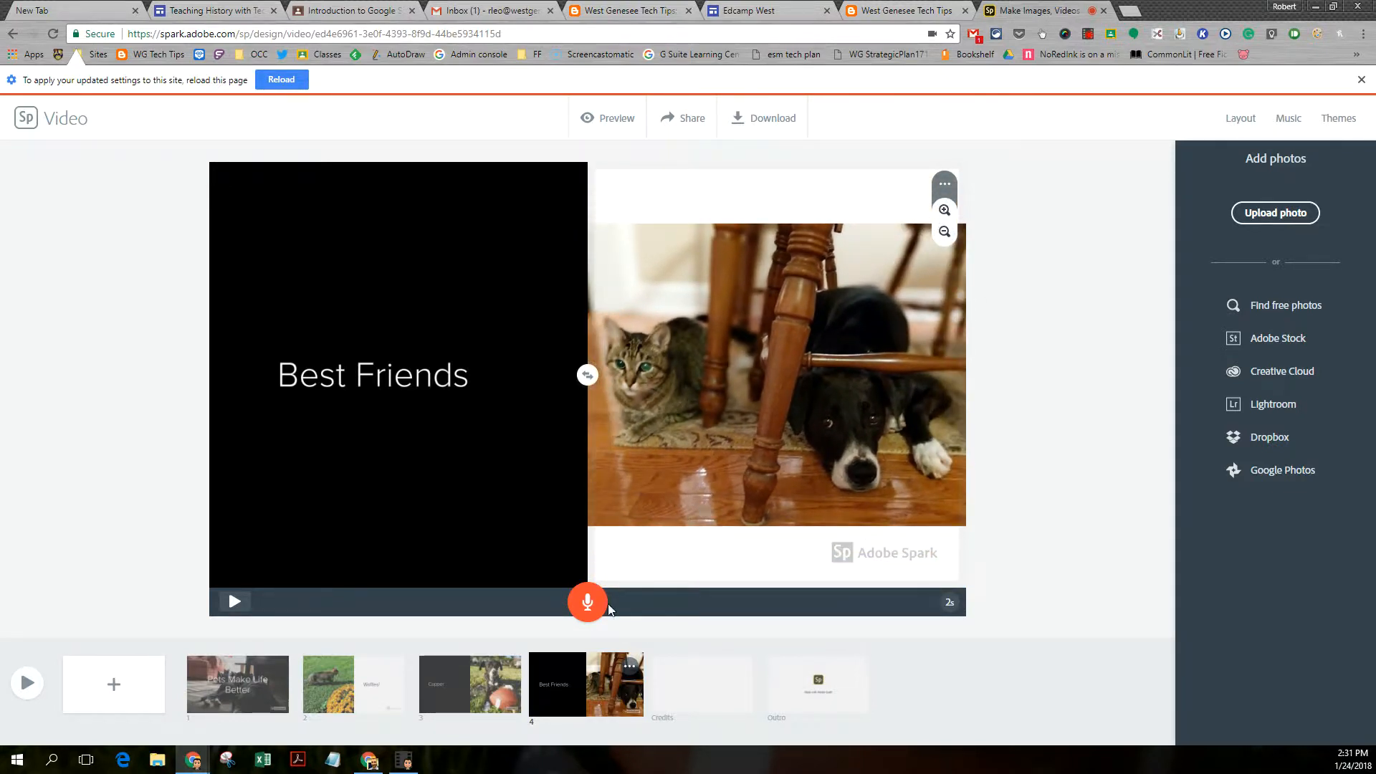
pyautogui.moveTo(589, 615); pyautogui.dragTo(589, 615)
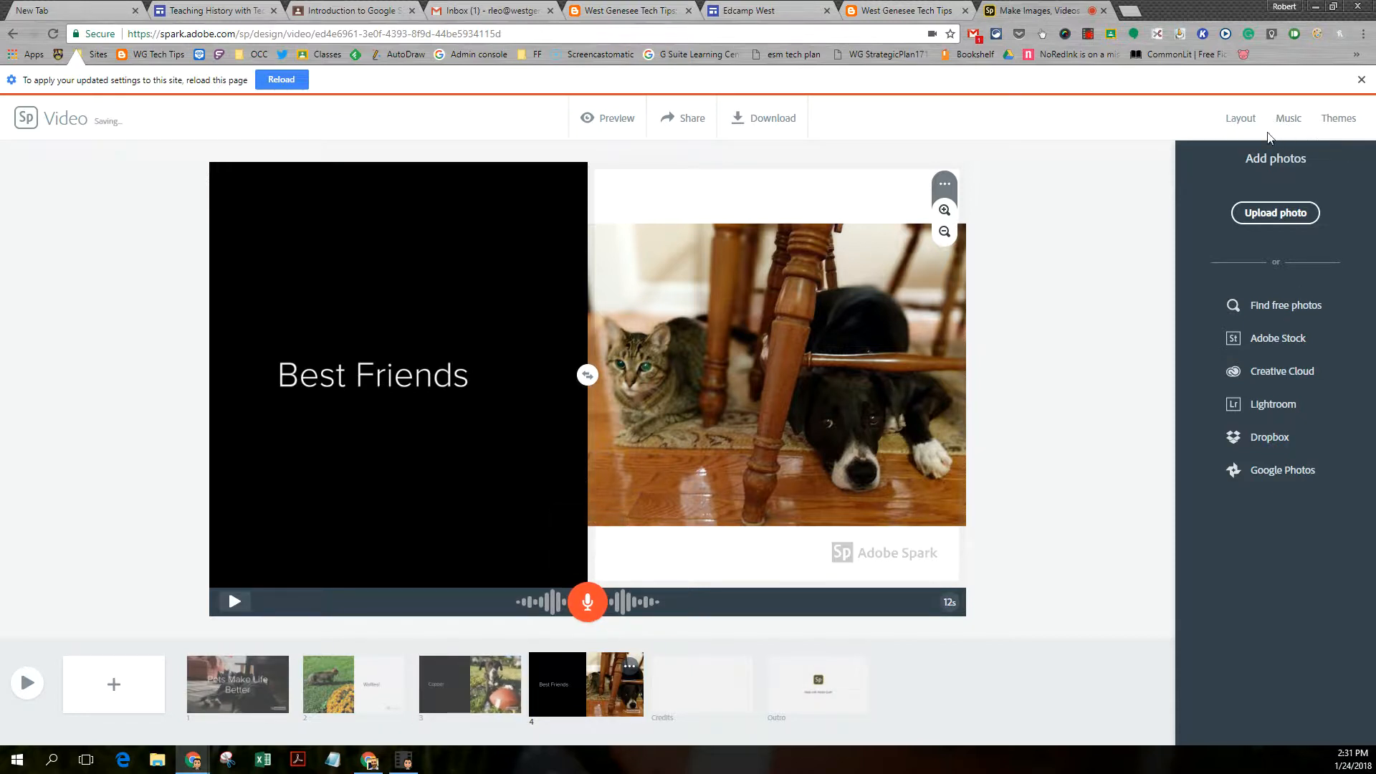
# Open the Credits slide and enter "Credits" in its custom credits text box
pyautogui.click(690, 697)
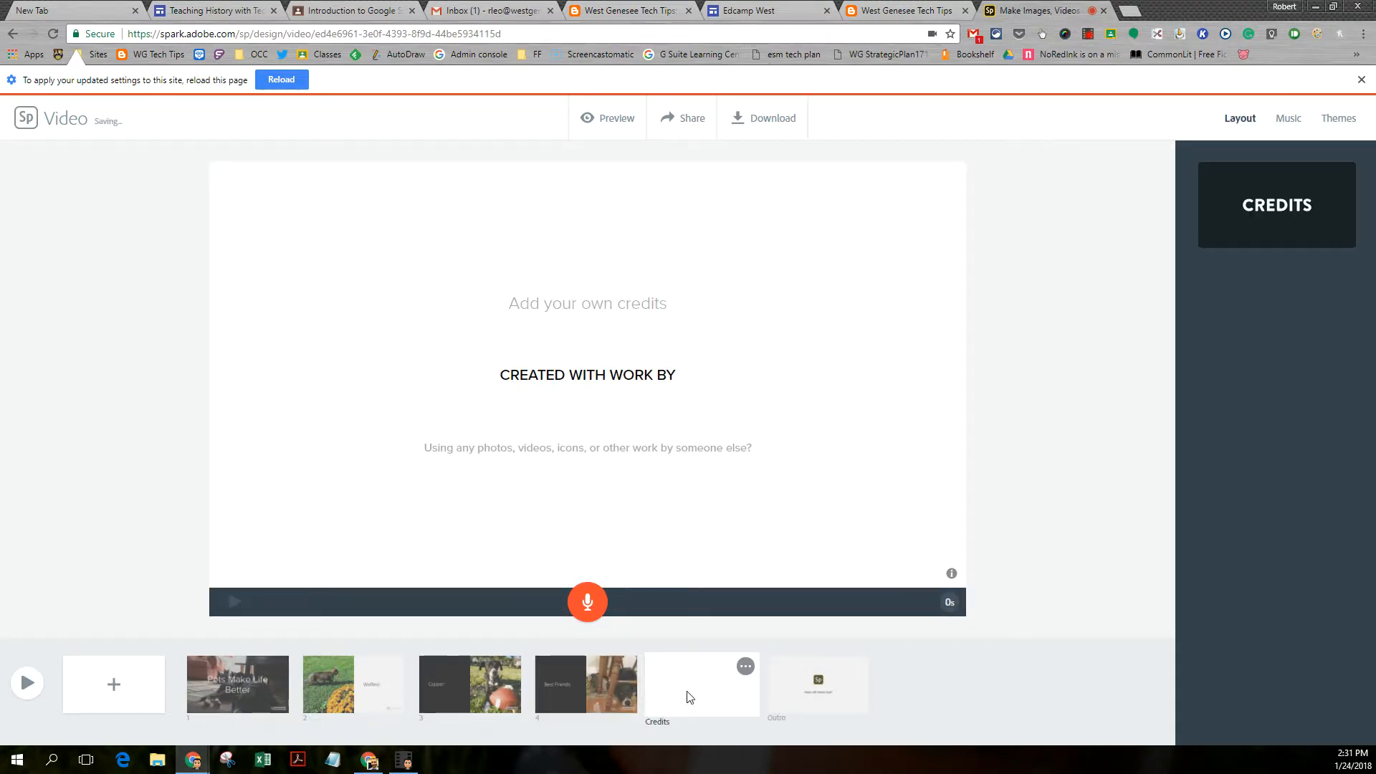
pyautogui.click(614, 310)
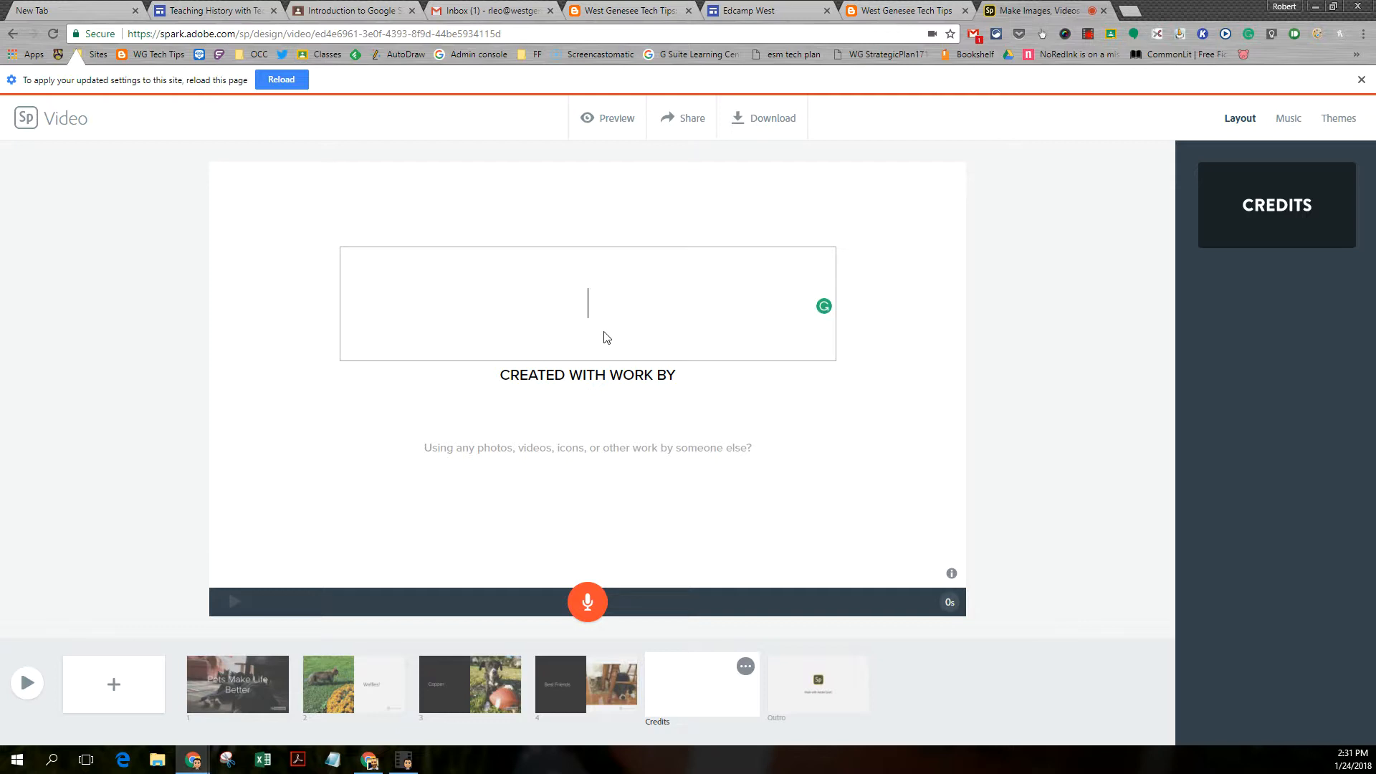
pyautogui.write('Credits')
pyautogui.click(586, 381)
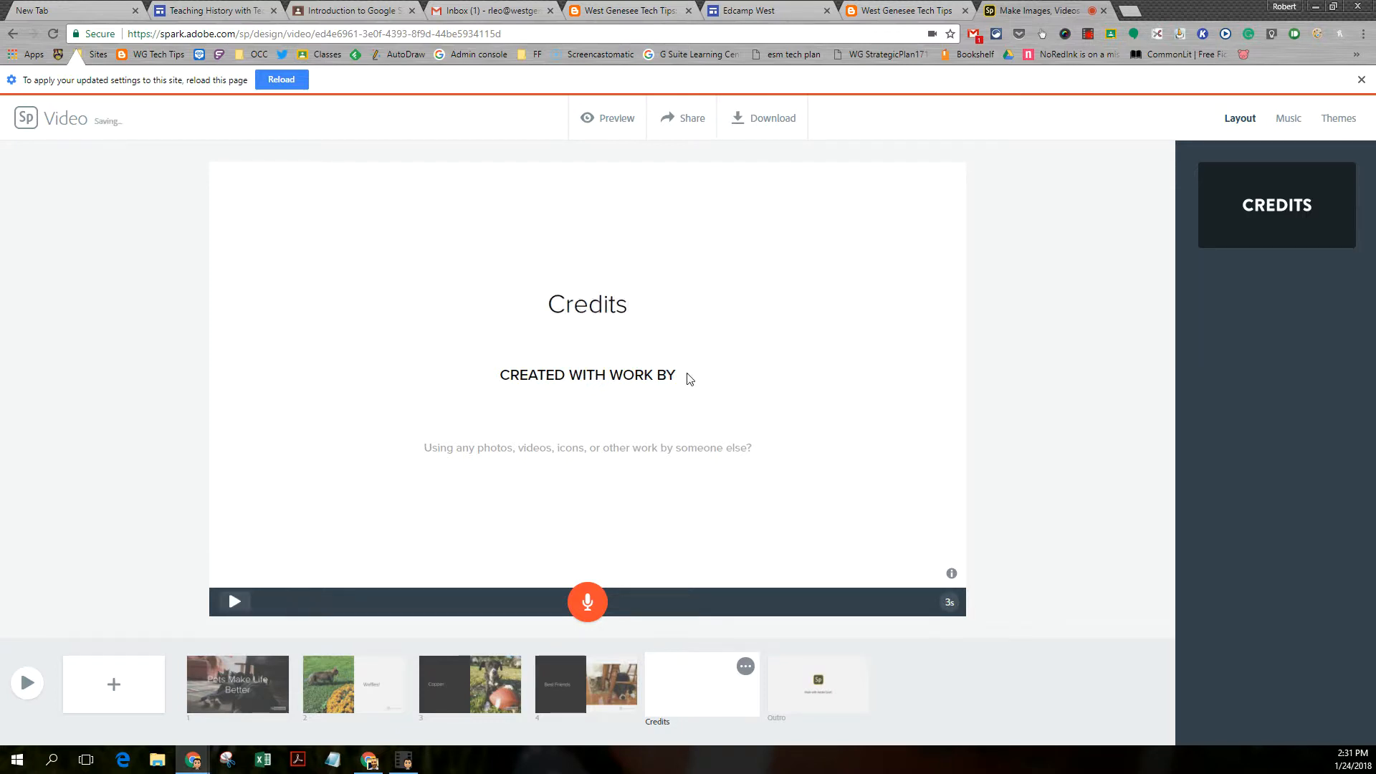
# Replace the Credits slide's custom text with "Producer:" followed by the producer's full name
pyautogui.doubleClick(617, 303)
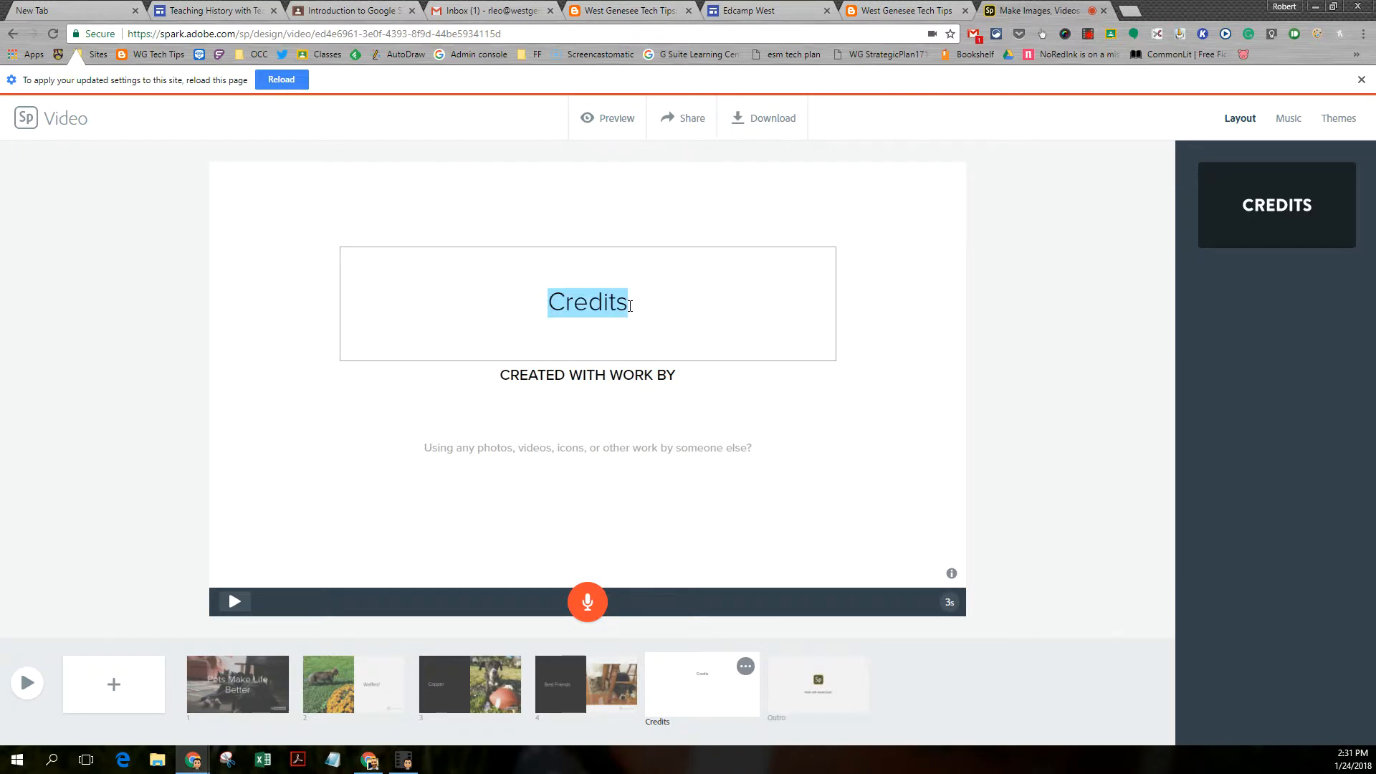
pyautogui.click(631, 306)
pyautogui.press('BackSpace')
pyautogui.press('BackSpace')
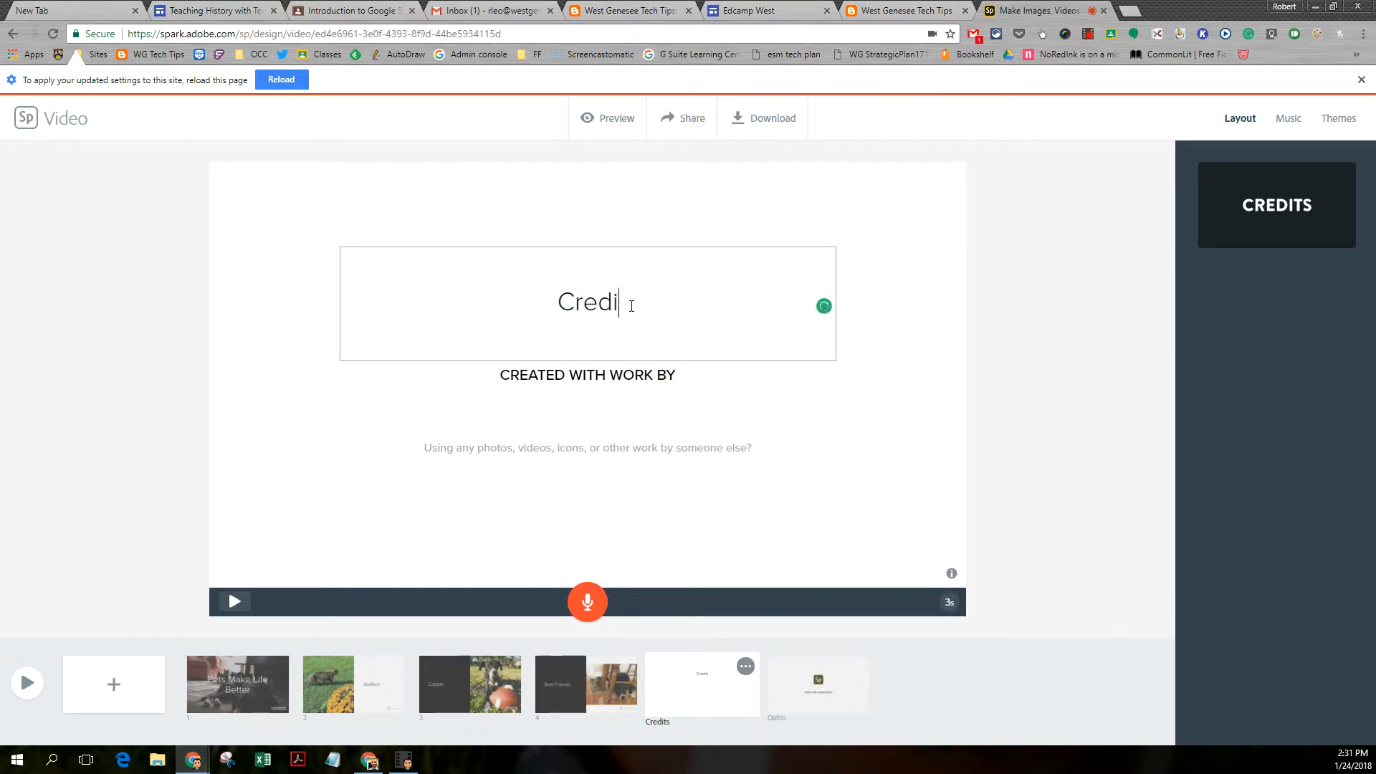
pyautogui.press('BackSpace')
pyautogui.press('BackSpace')
pyautogui.press('BackSpace')
pyautogui.press('BackSpace')
pyautogui.press('BackSpace')
pyautogui.write('Producer: Rb')
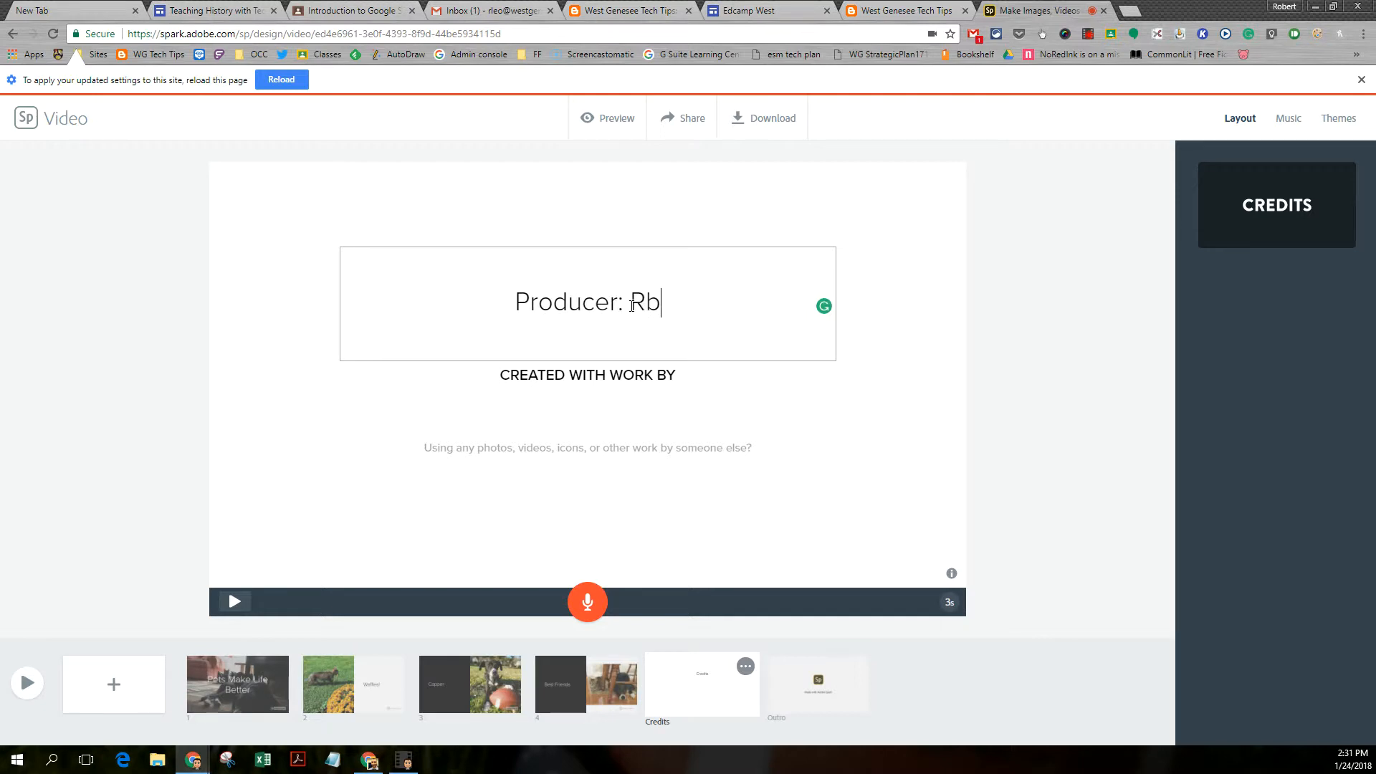
pyautogui.press('BackSpace')
pyautogui.write('ob Leo')
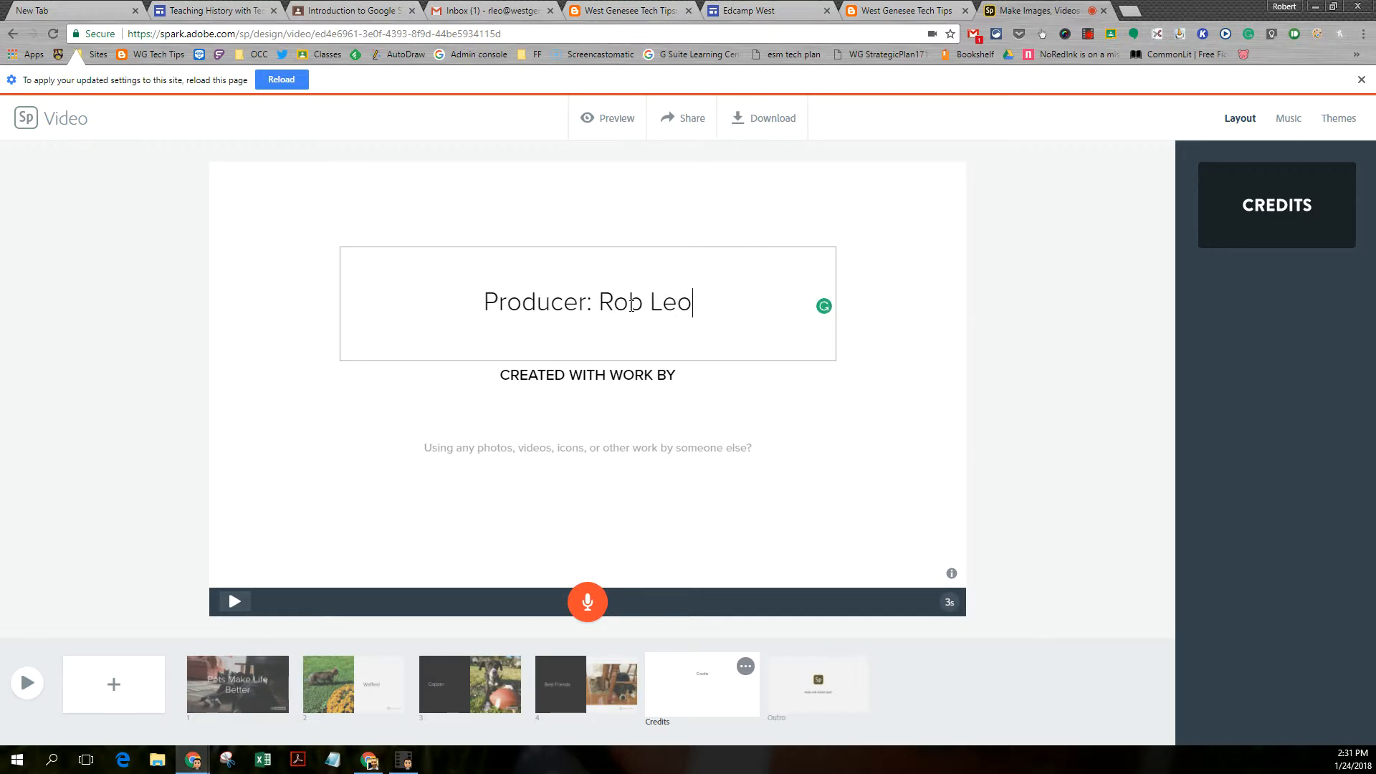
# Add "Featuring:" below the producer credit, with "Copper the Dog" and "Waffles the Cat" on separate lines
pyautogui.press('Return')
pyautogui.write('F')
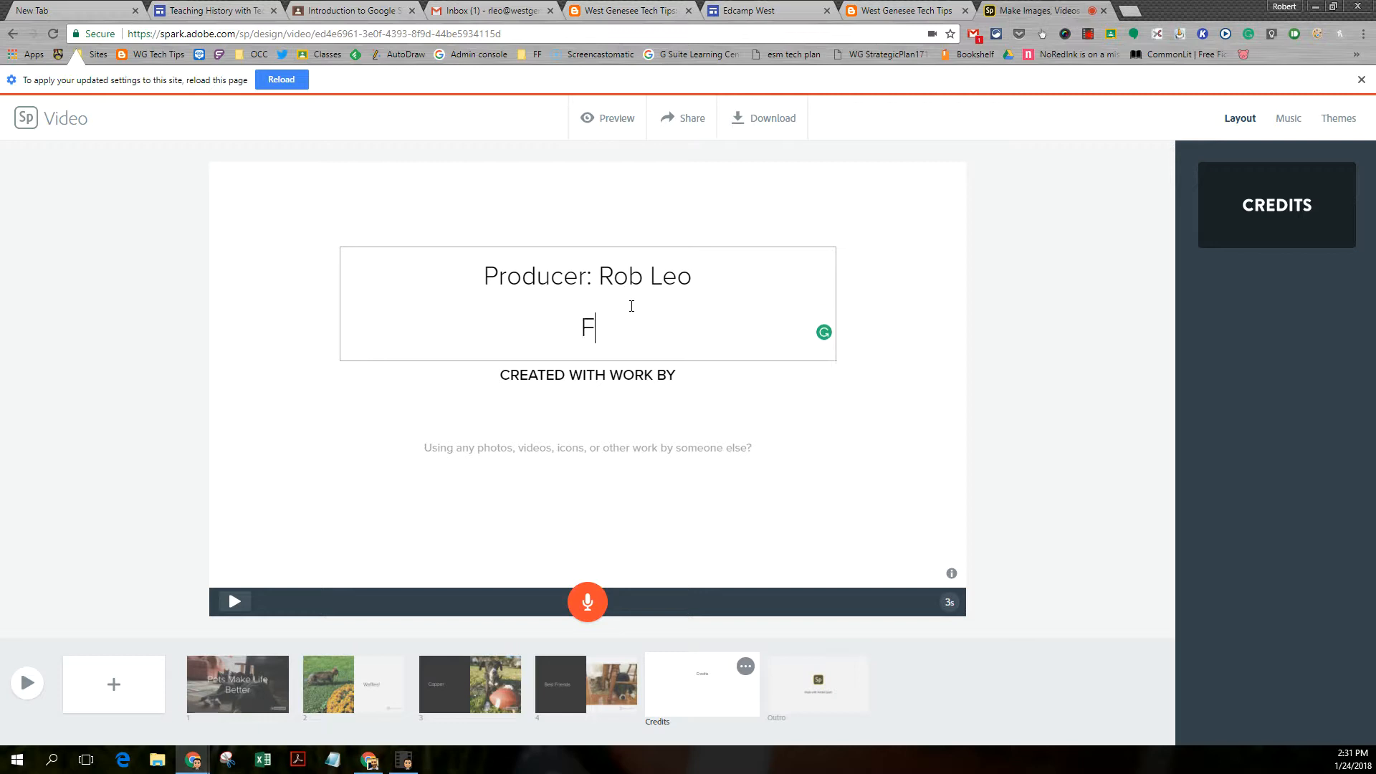
pyautogui.write('eaturing C')
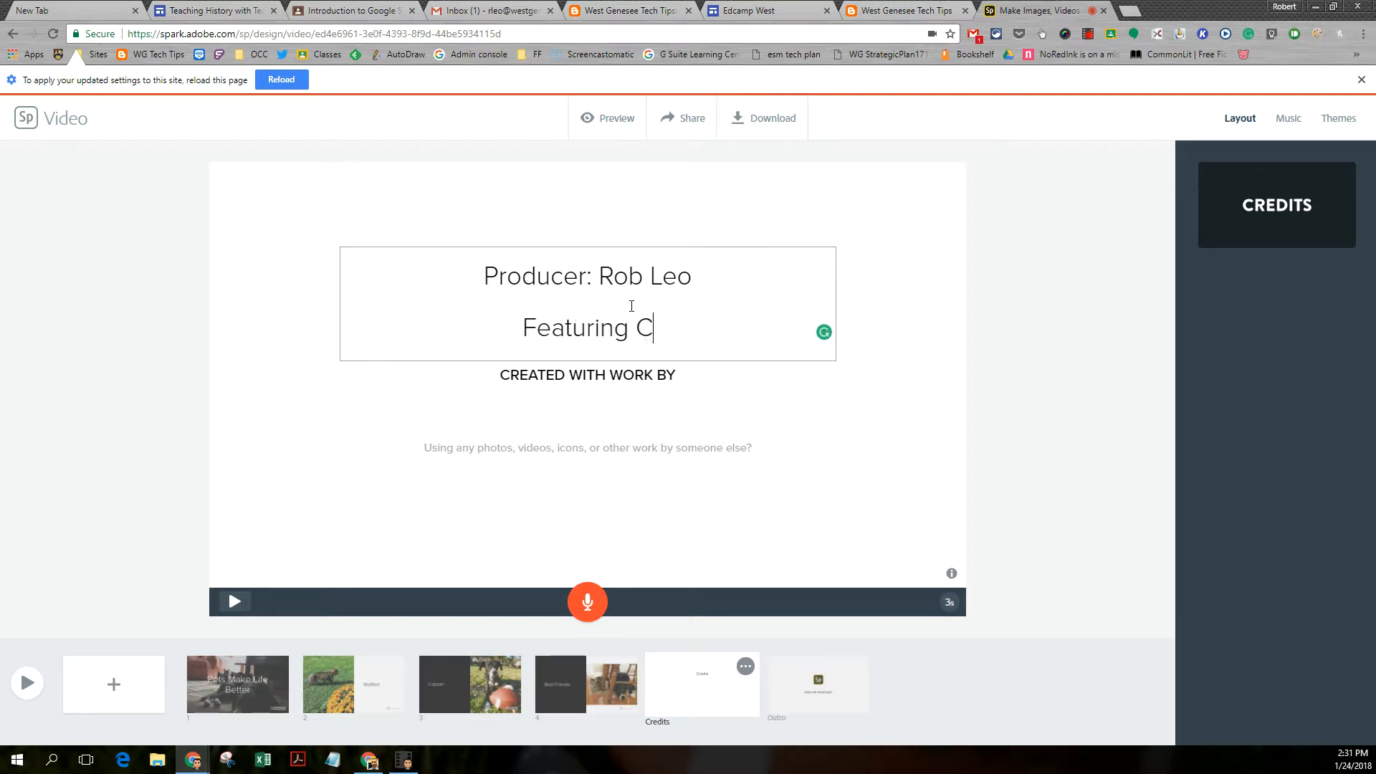
pyautogui.press('BackSpace')
pyautogui.write(':')
pyautogui.press('Return')
pyautogui.write('Co')
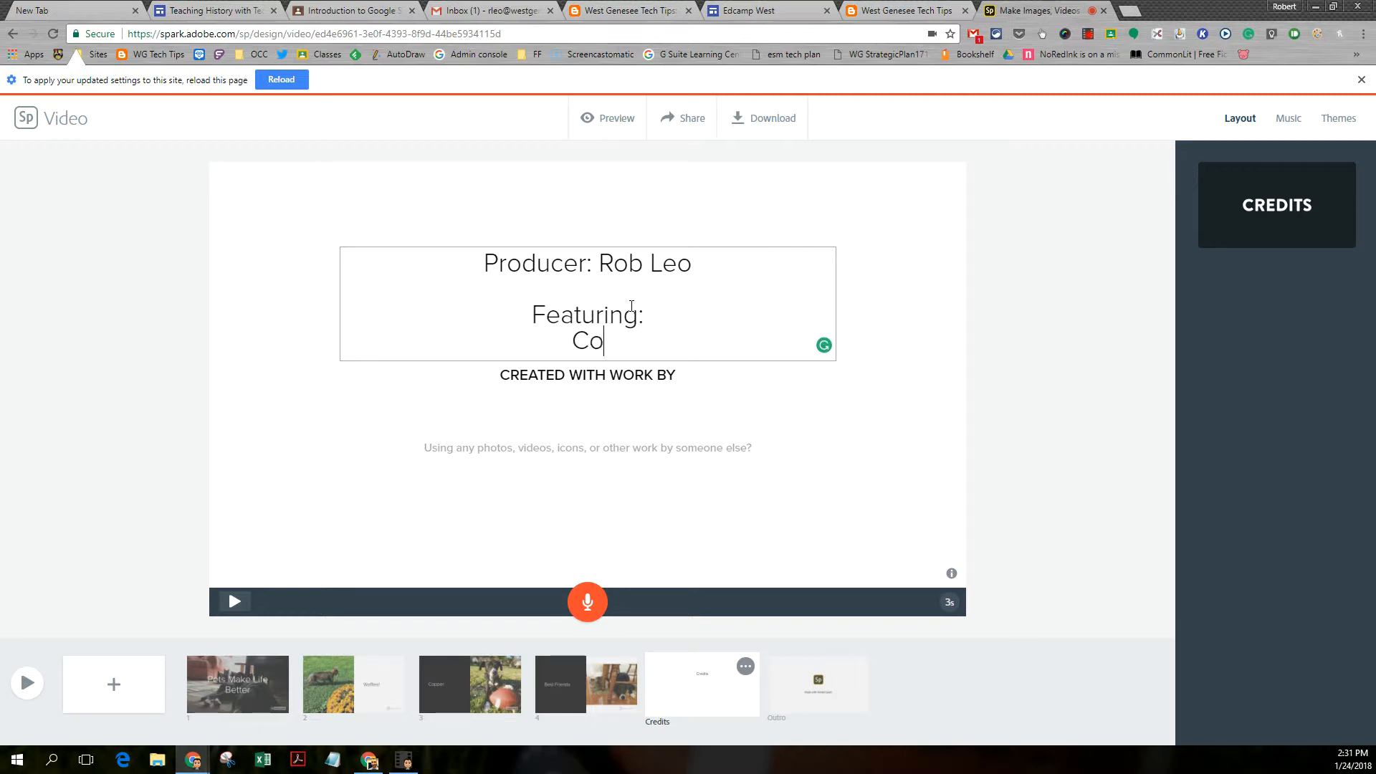
pyautogui.write('pper the Dog a')
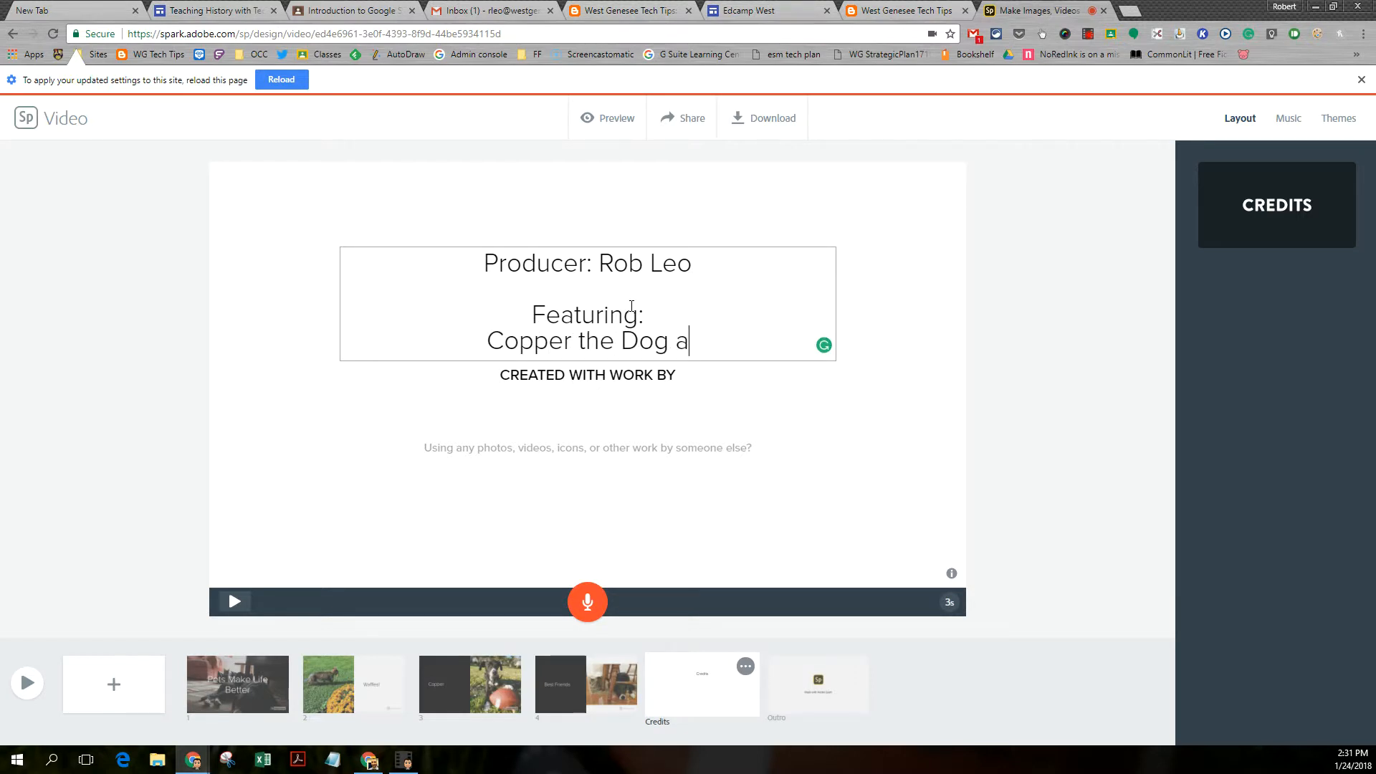
pyautogui.press('BackSpace')
pyautogui.press('BackSpace')
pyautogui.press('Return')
pyautogui.write('Waffles the')
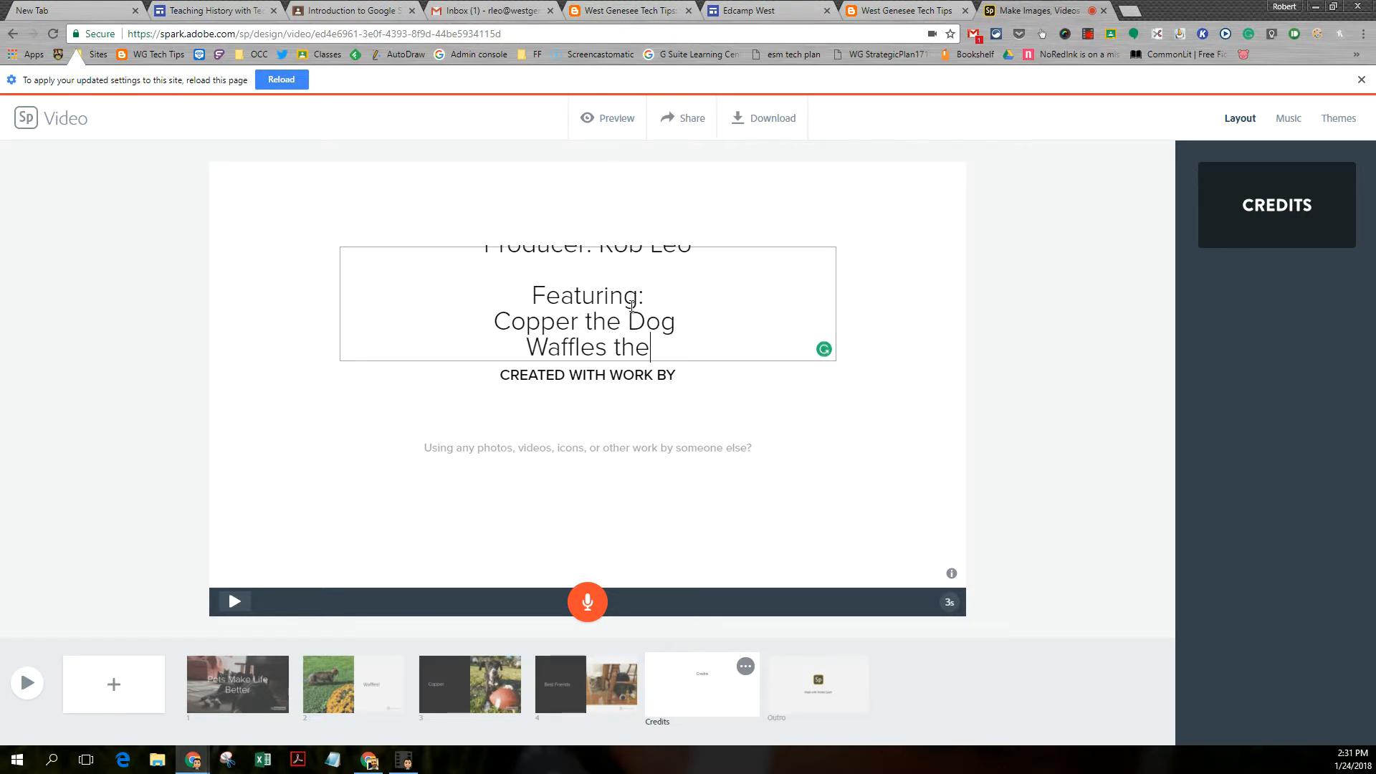
pyautogui.write(' Cat')
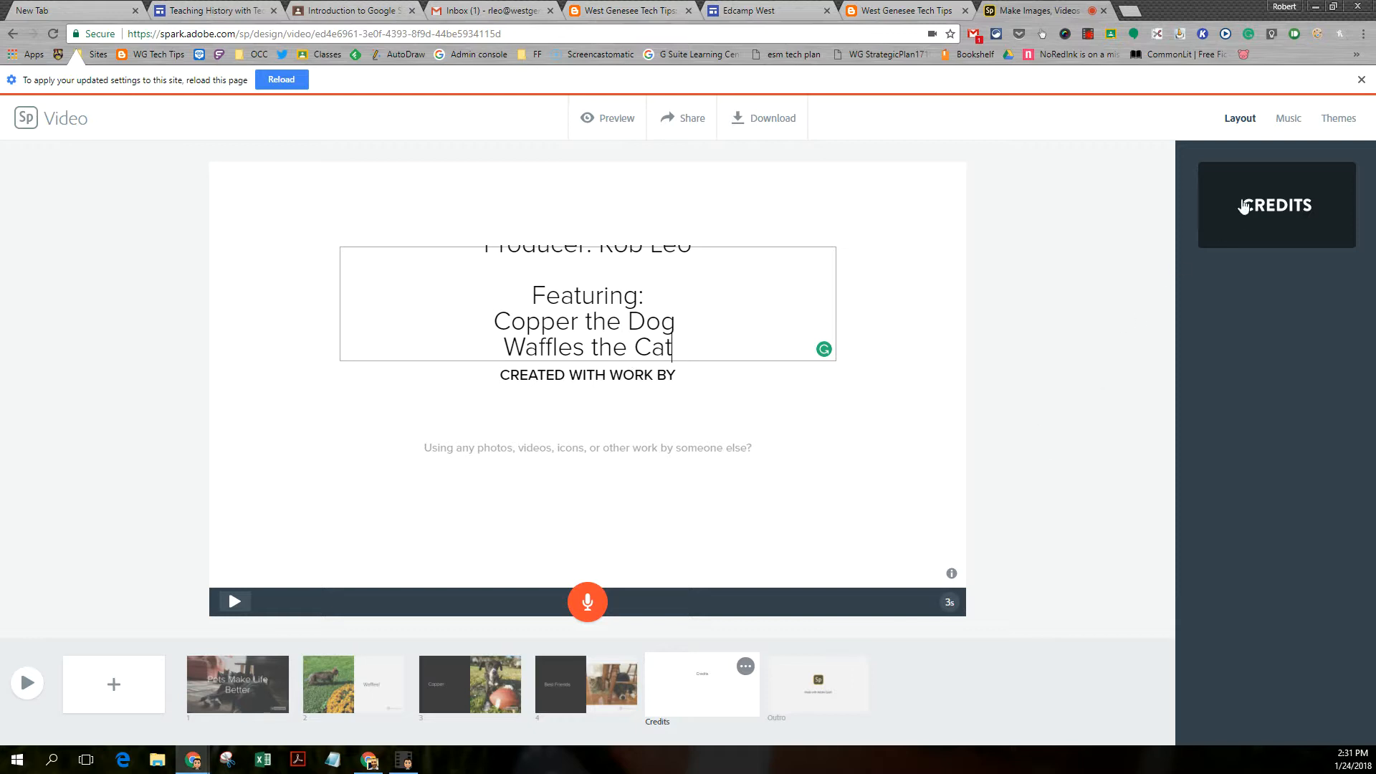
# Sample the tracks Afternoon Porch and Trek Further, and set Trek Further as the video's background music
pyautogui.click(1290, 123)
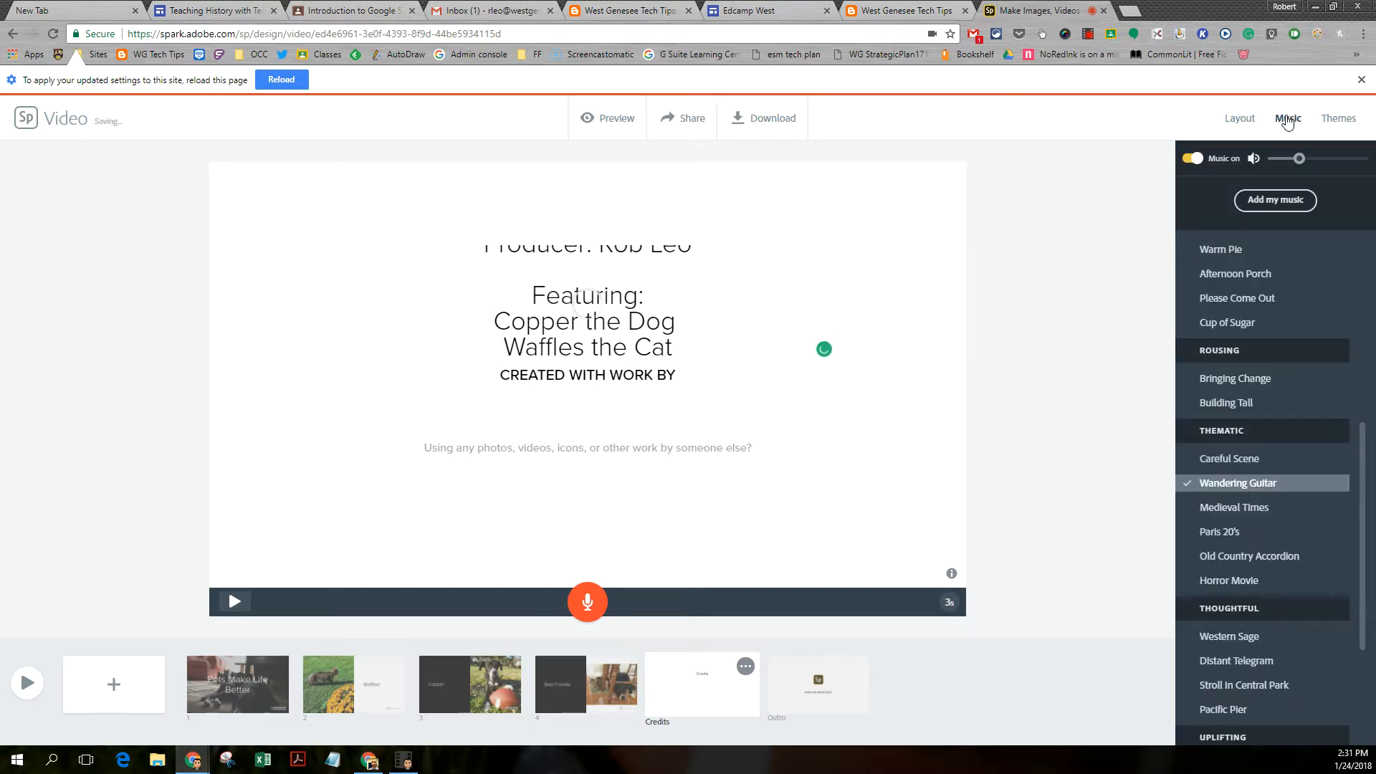
pyautogui.click(1185, 275)
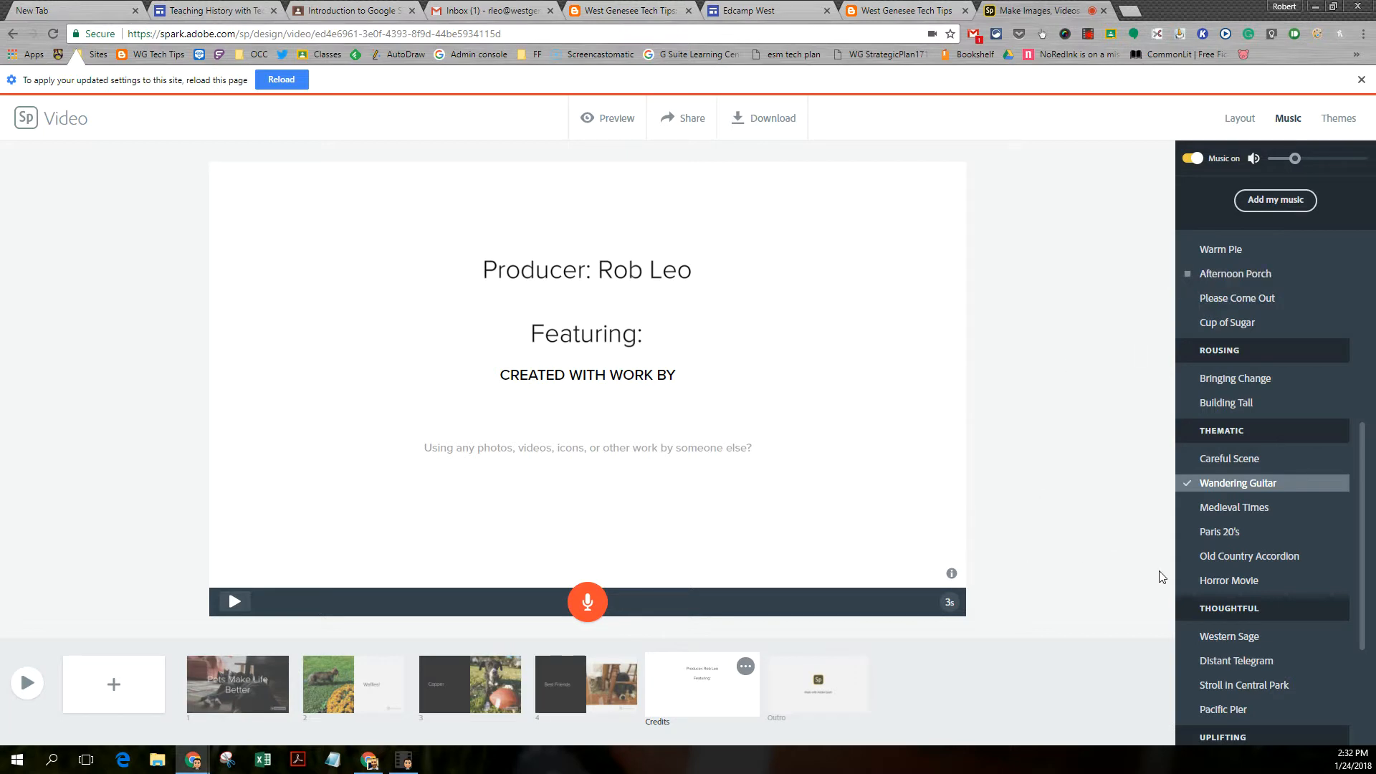
pyautogui.scroll(-3, 1239, 518)
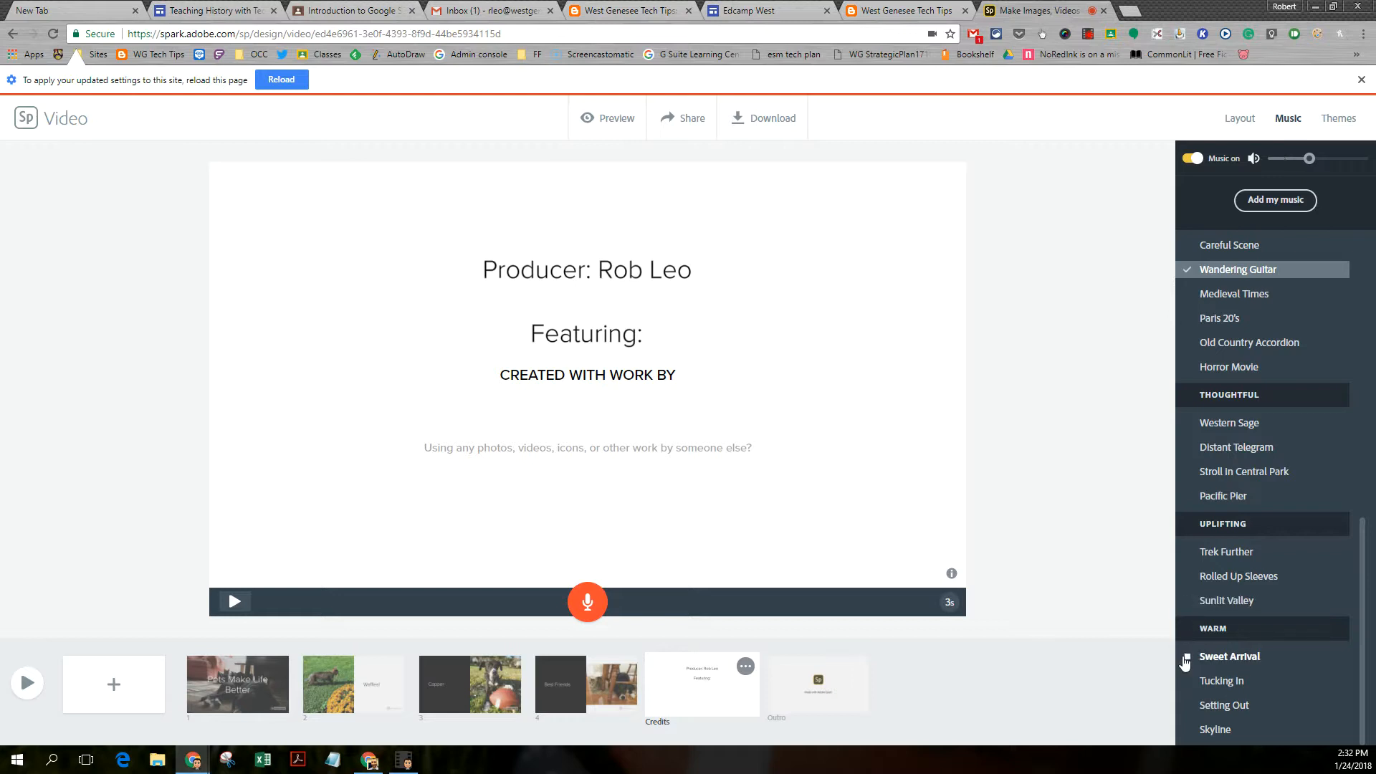
pyautogui.click(1188, 553)
pyautogui.click(1232, 559)
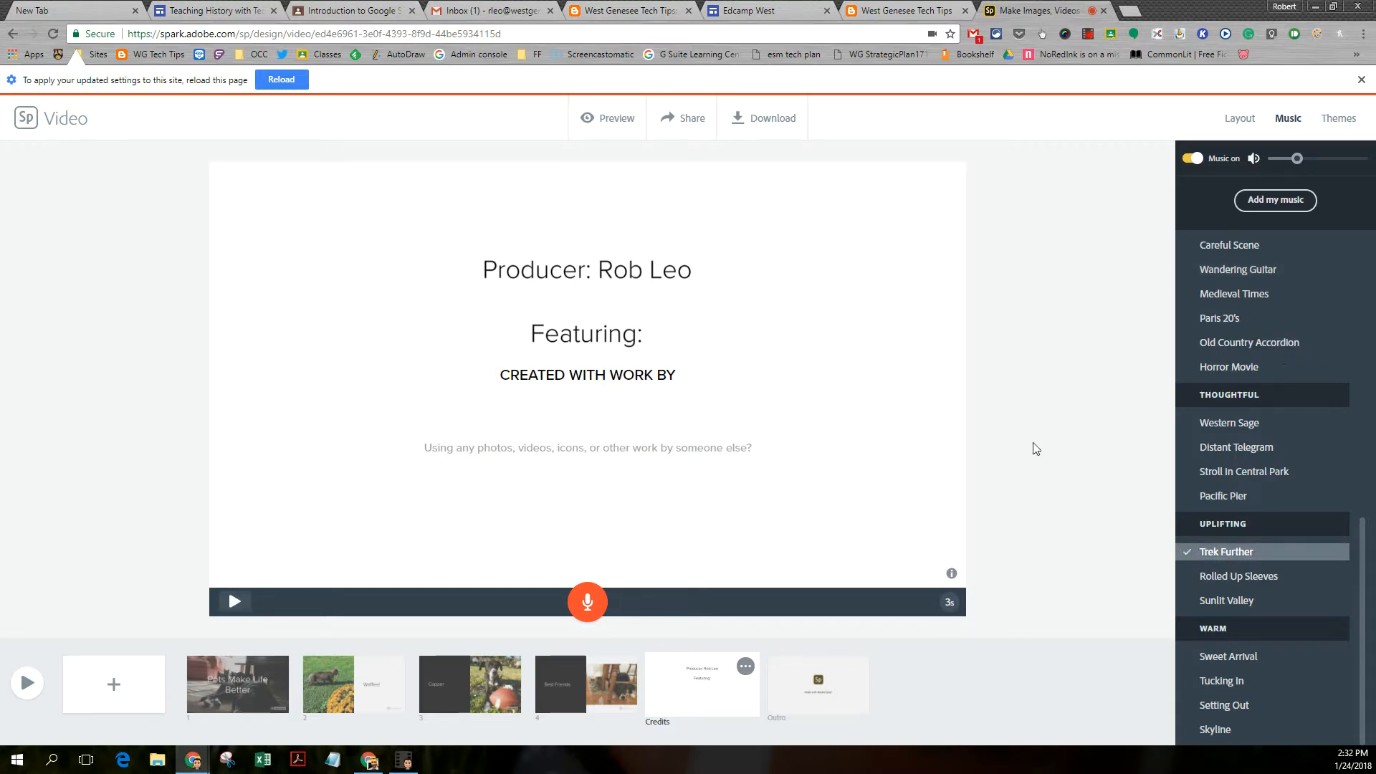
pyautogui.click(235, 602)
# Apply the Sage theme to the video and open the title slide to check its look
pyautogui.click(1332, 127)
pyautogui.scroll(-3, 1261, 501)
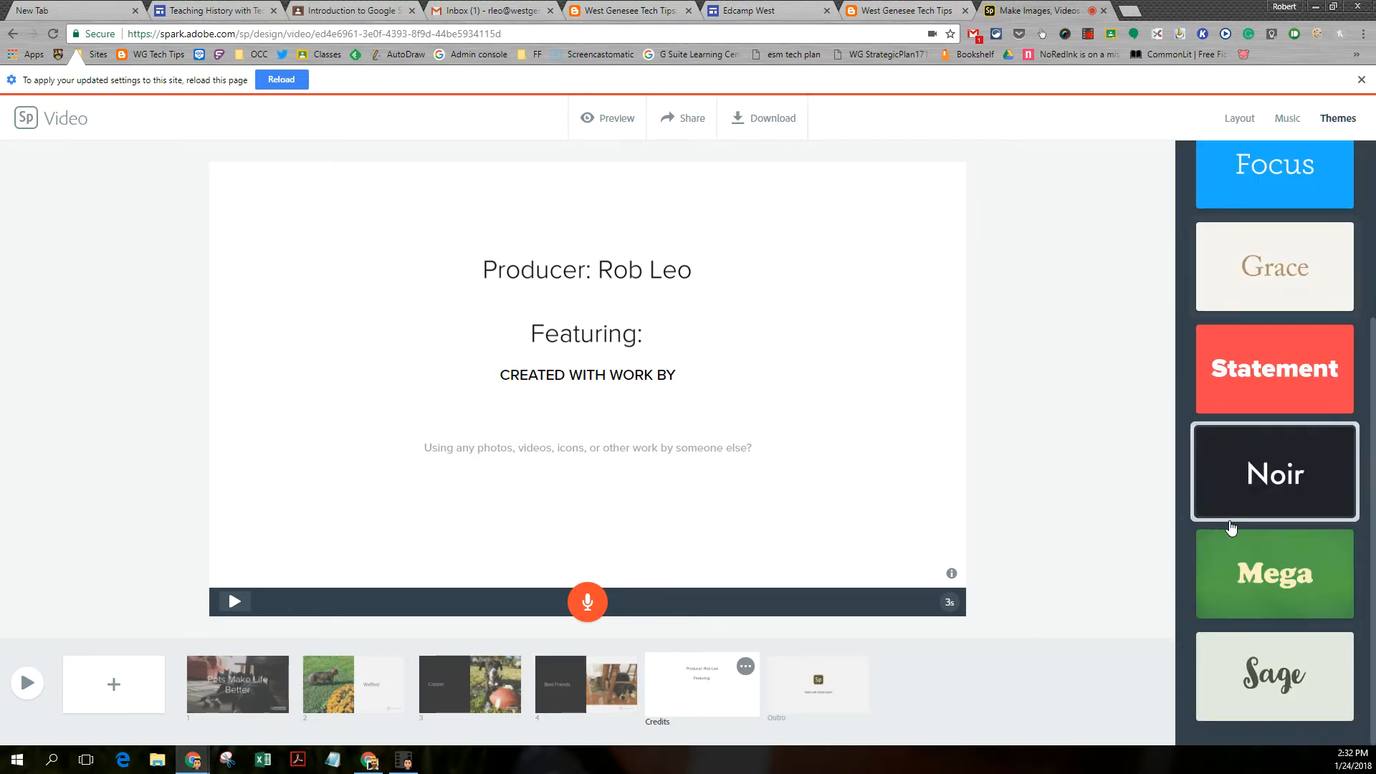
pyautogui.click(1258, 680)
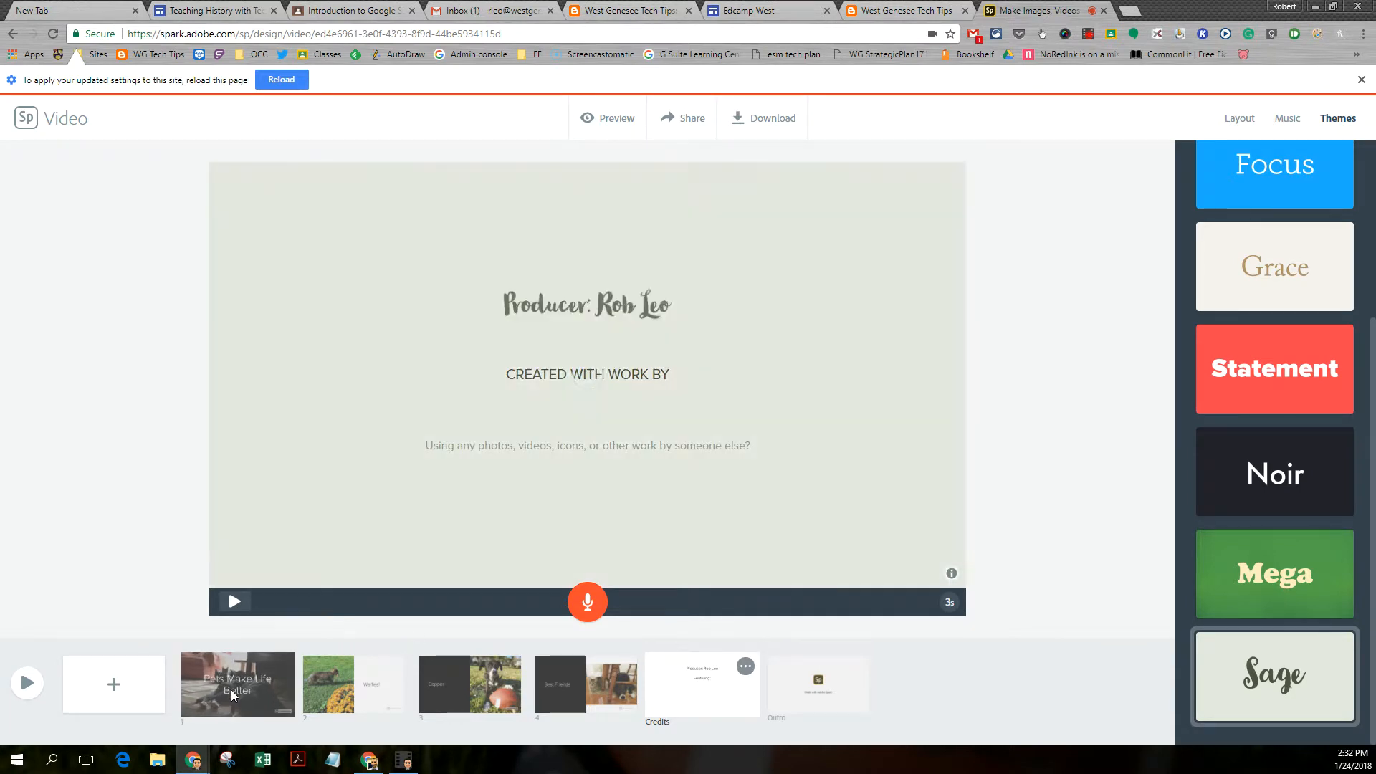
pyautogui.click(232, 695)
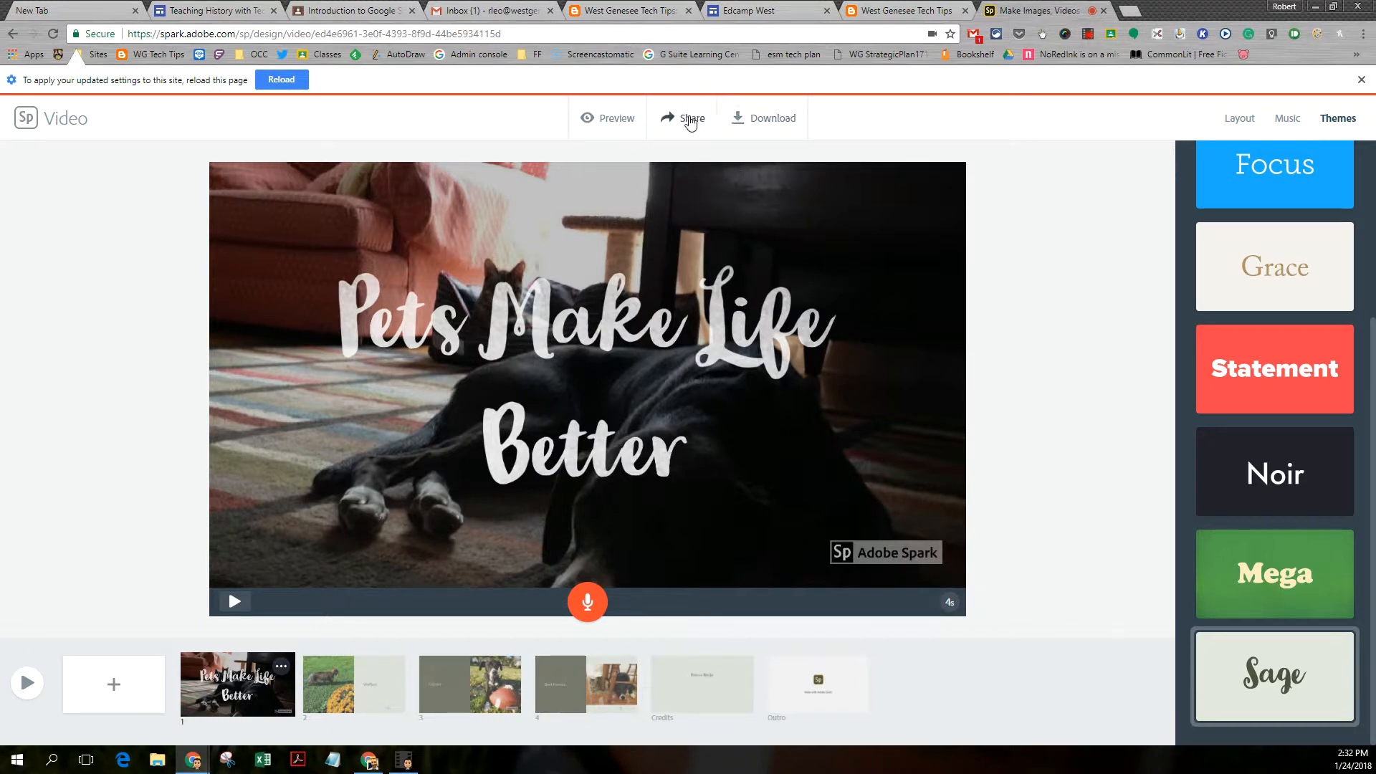
# Publish the video in the Education category with Get noticed turned off, creating a shareable link
pyautogui.click(686, 121)
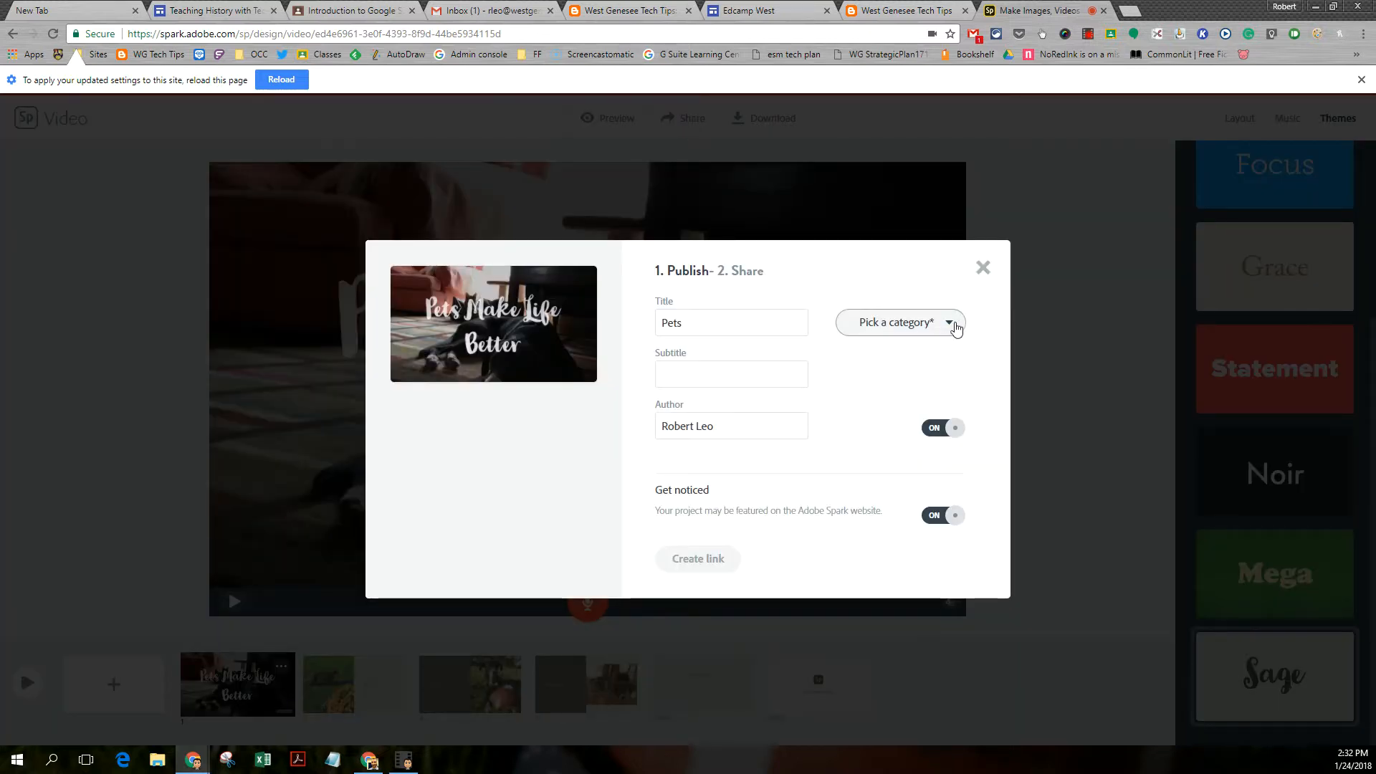
pyautogui.click(950, 322)
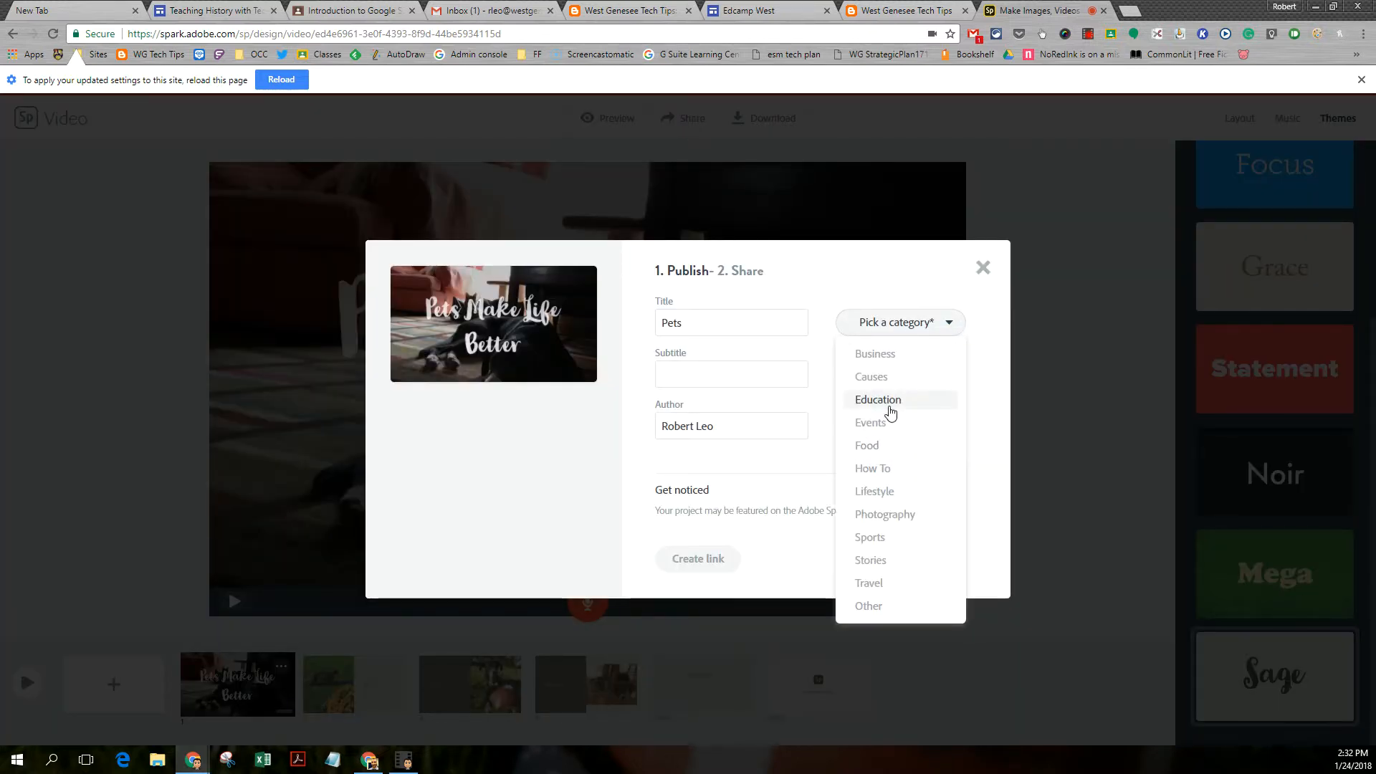
pyautogui.click(888, 407)
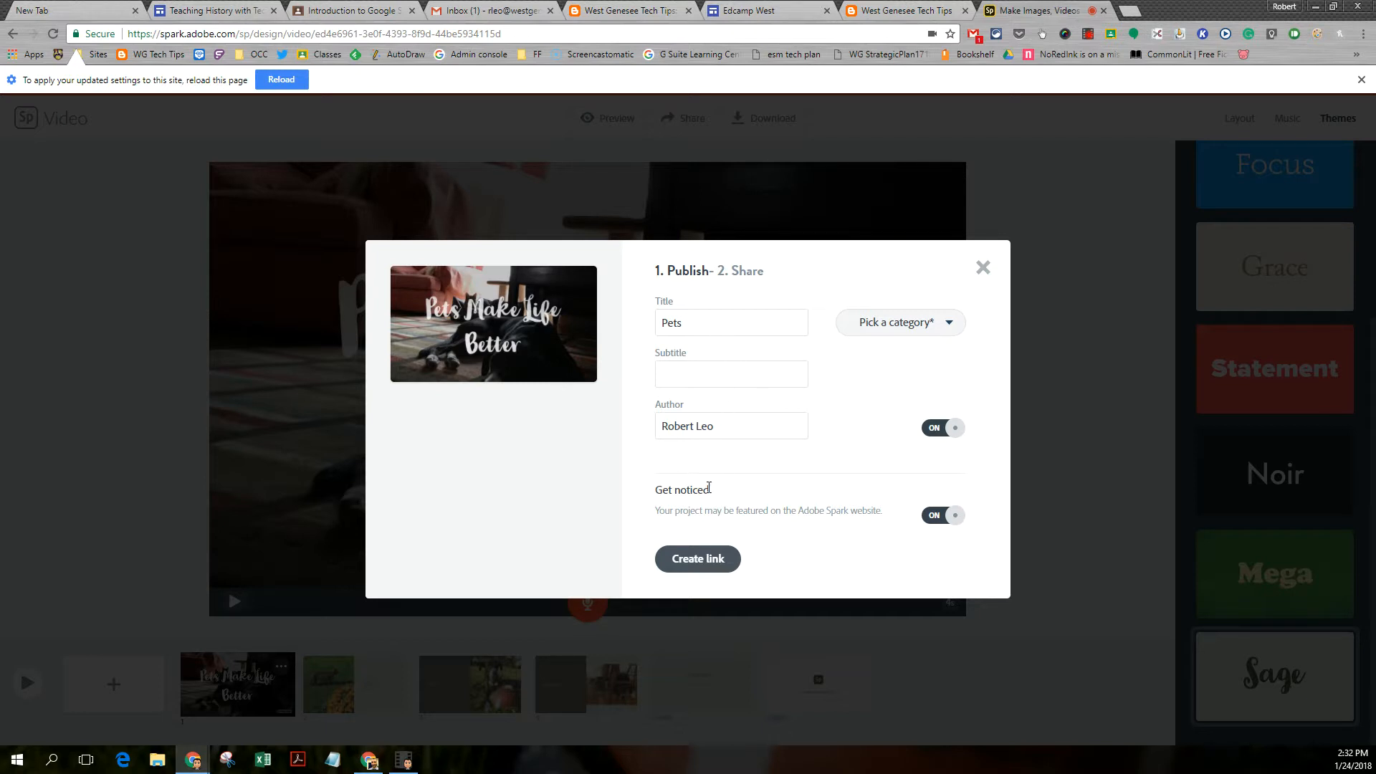
pyautogui.click(931, 515)
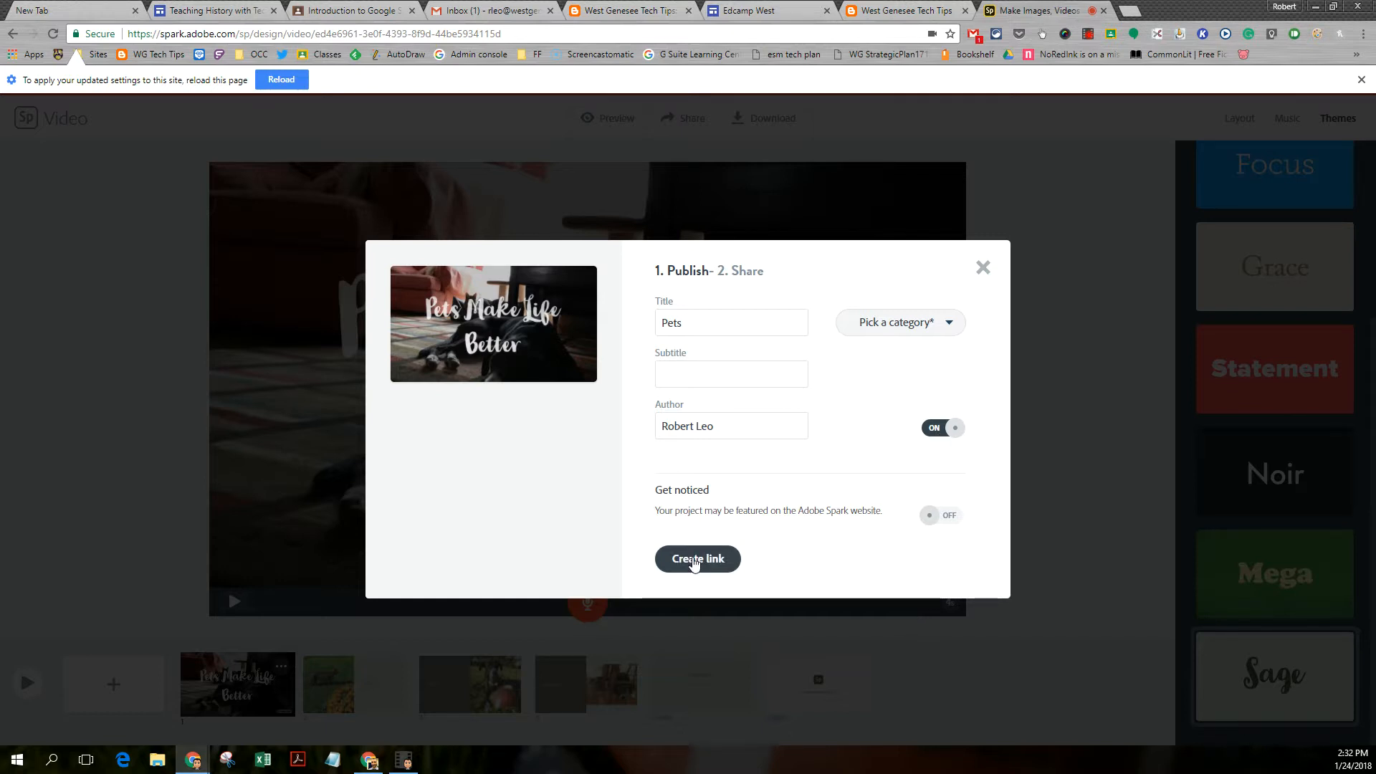
pyautogui.click(694, 560)
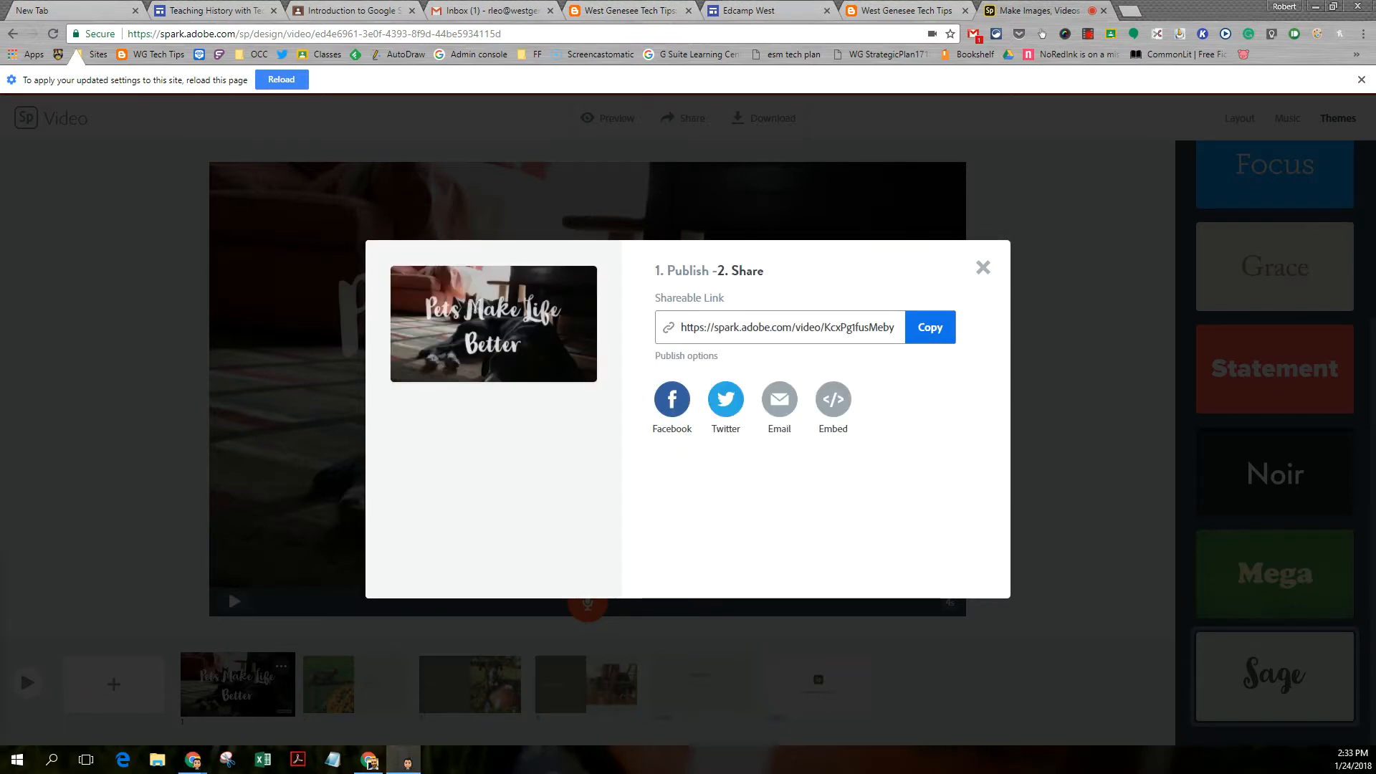
# Copy the published video's shareable link and close the sharing dialog
pyautogui.click(941, 336)
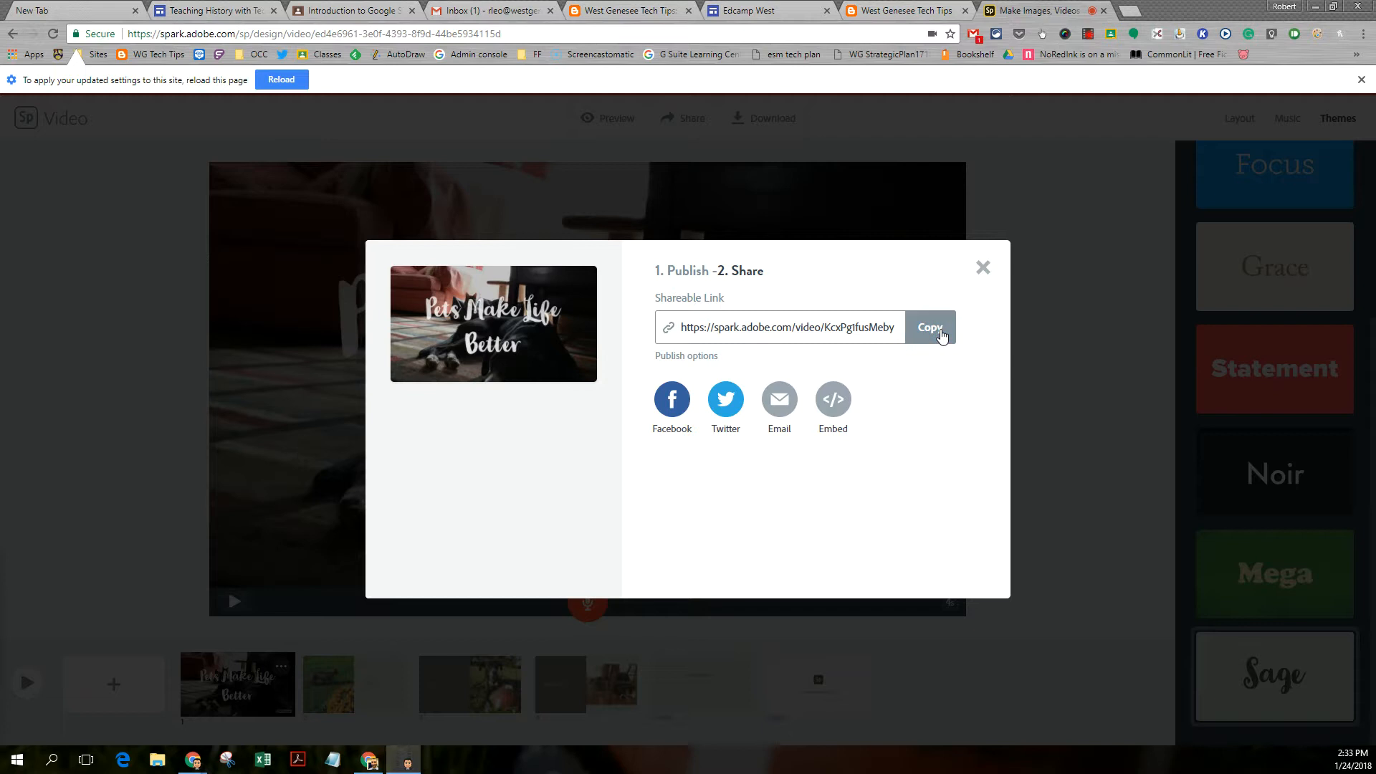
pyautogui.click(941, 336)
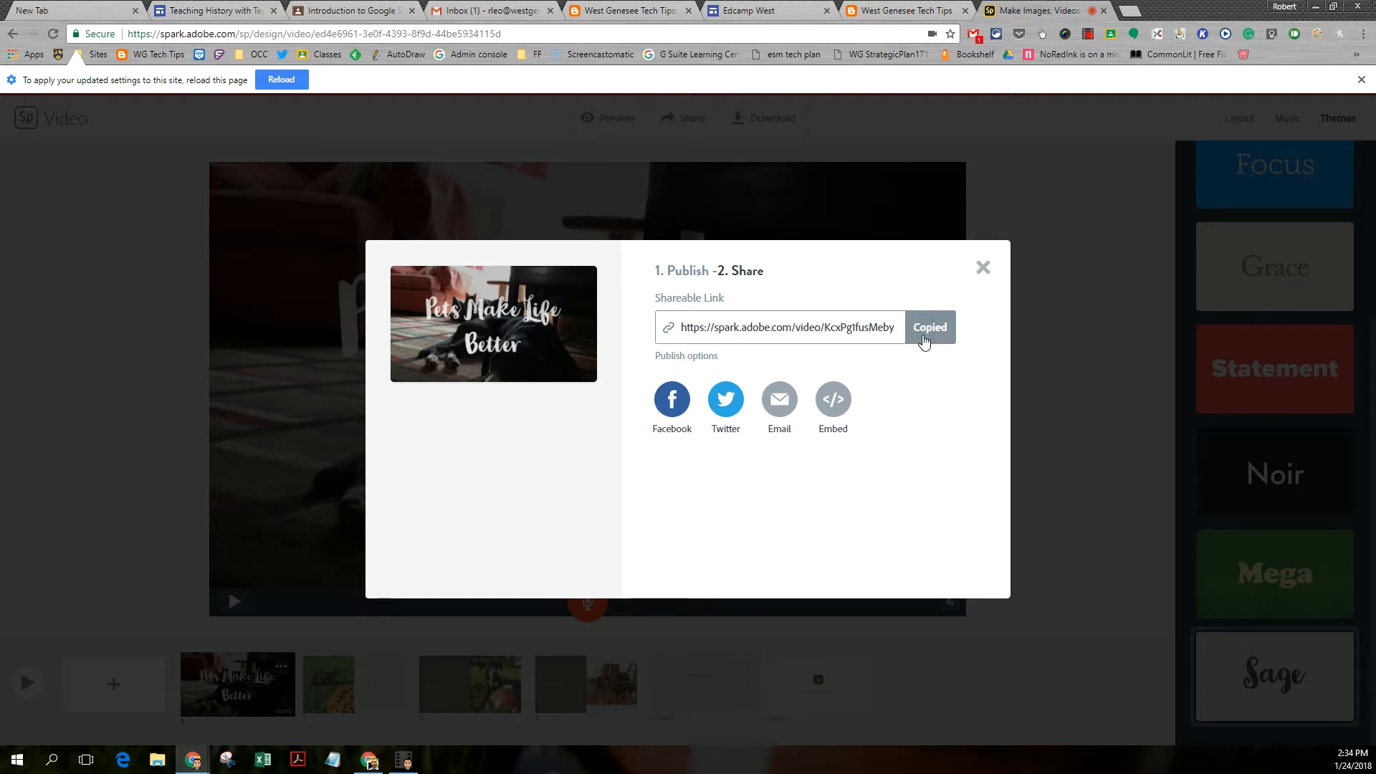
pyautogui.click(983, 270)
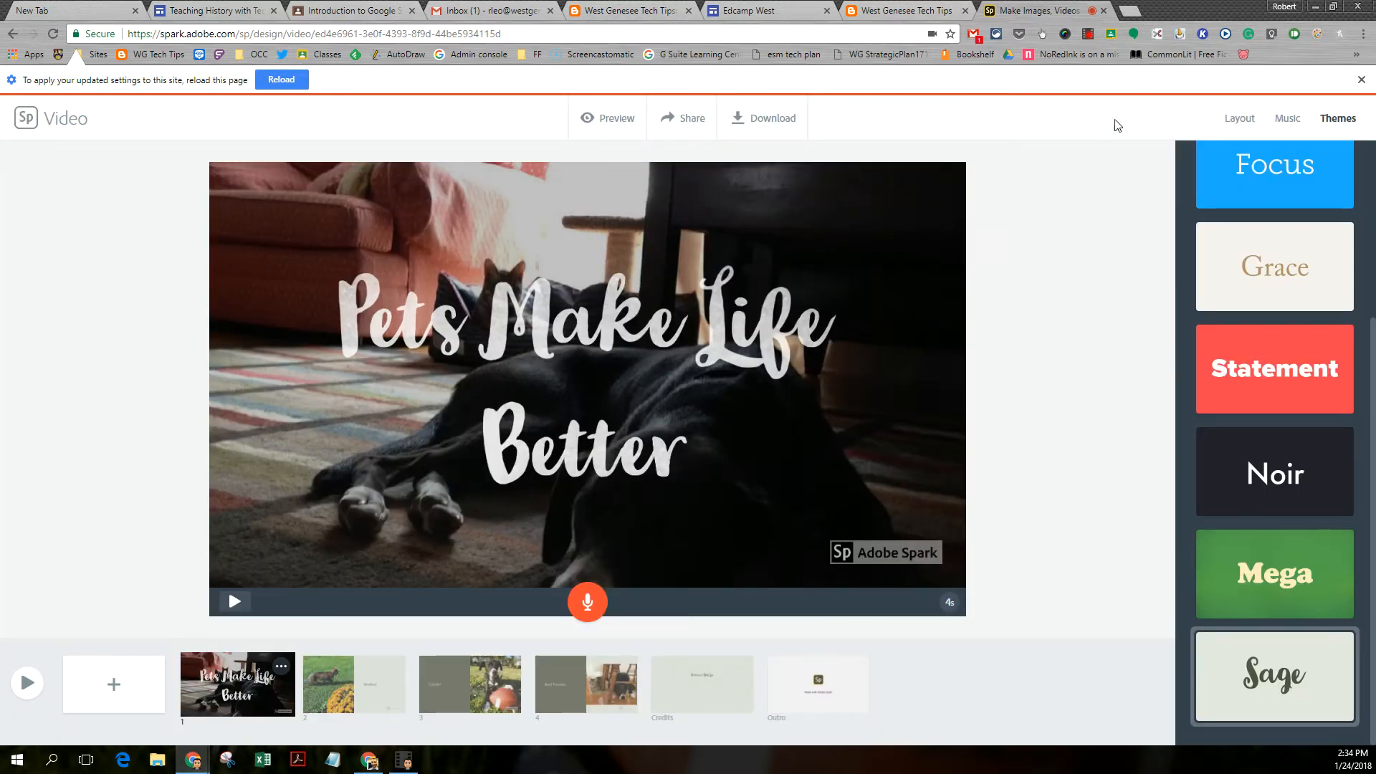
# Open the copied link in a new browser tab and play the published Pets video
pyautogui.click(1126, 20)
pyautogui.hotkey('ctrl', 'v')
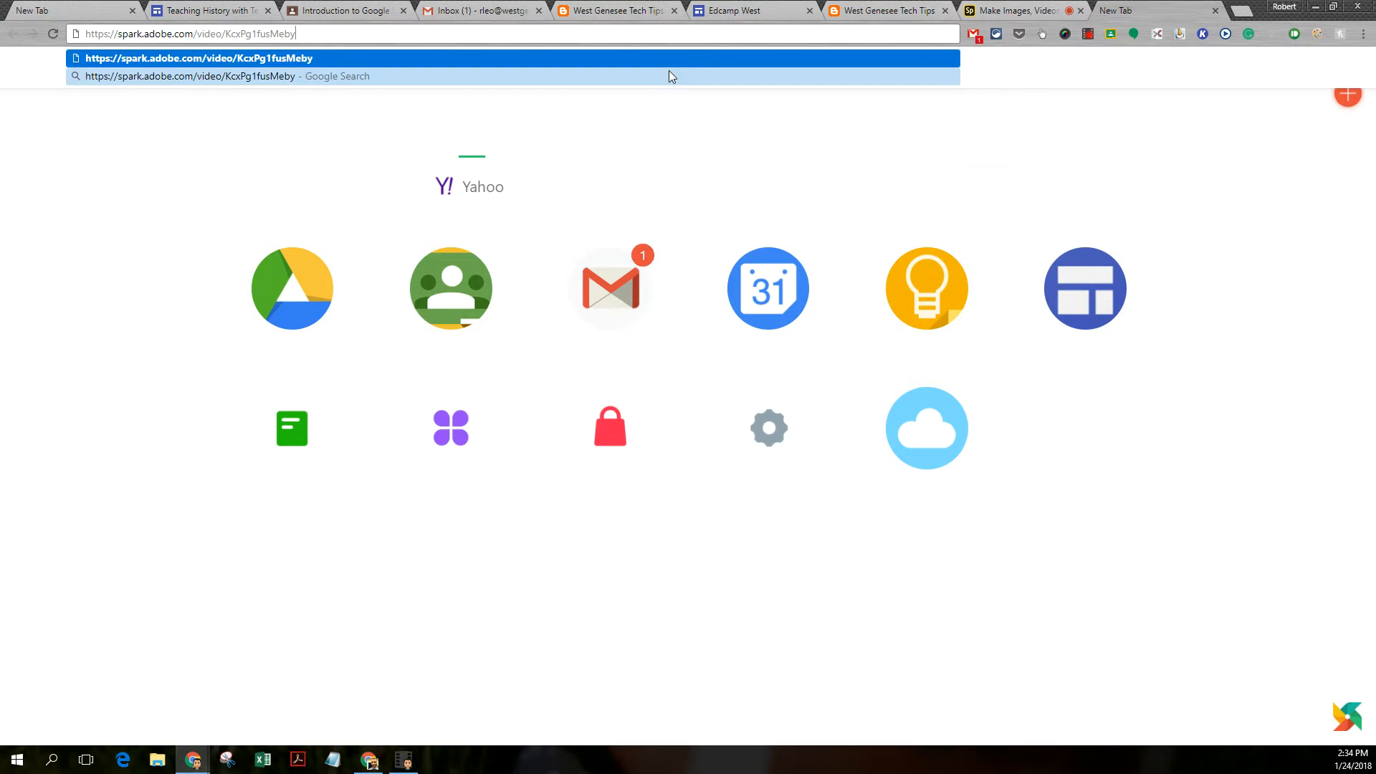
pyautogui.press('Return')
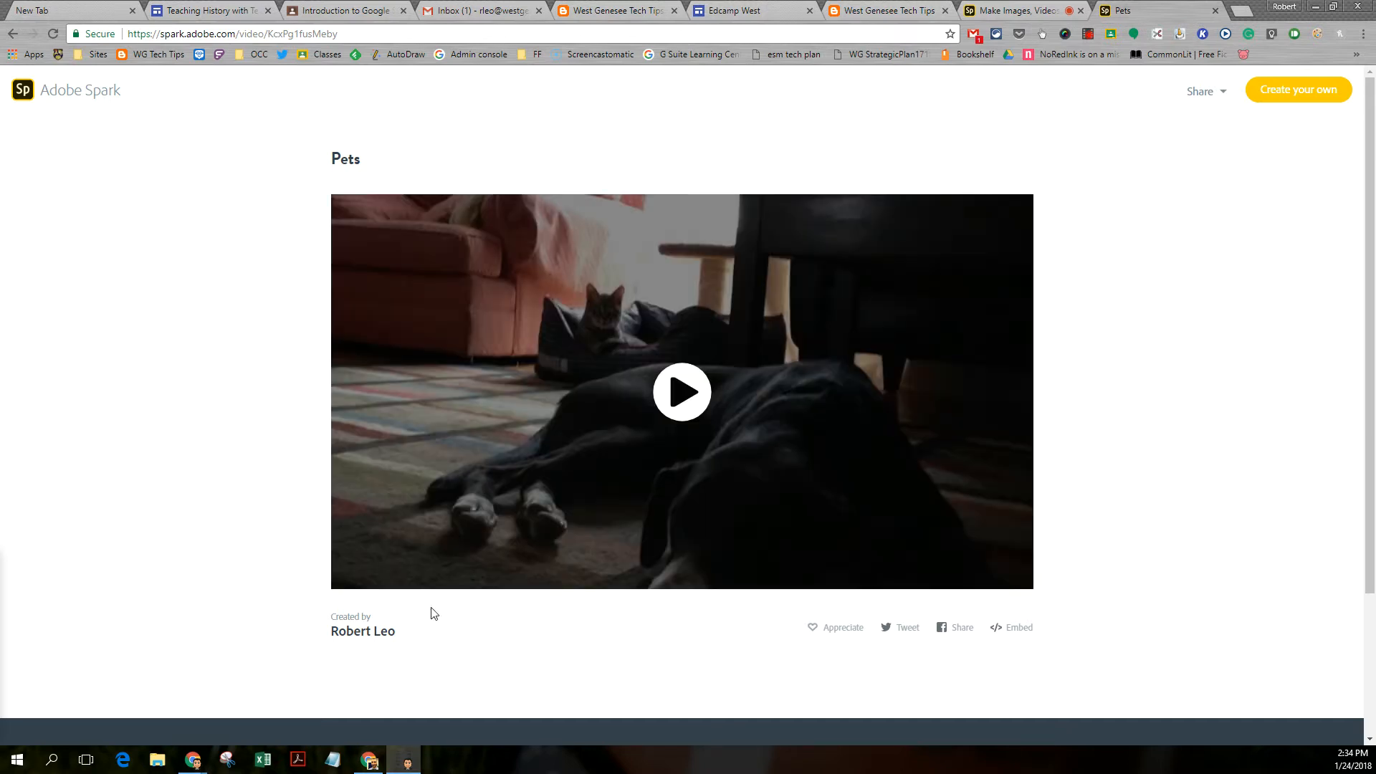
pyautogui.click(682, 394)
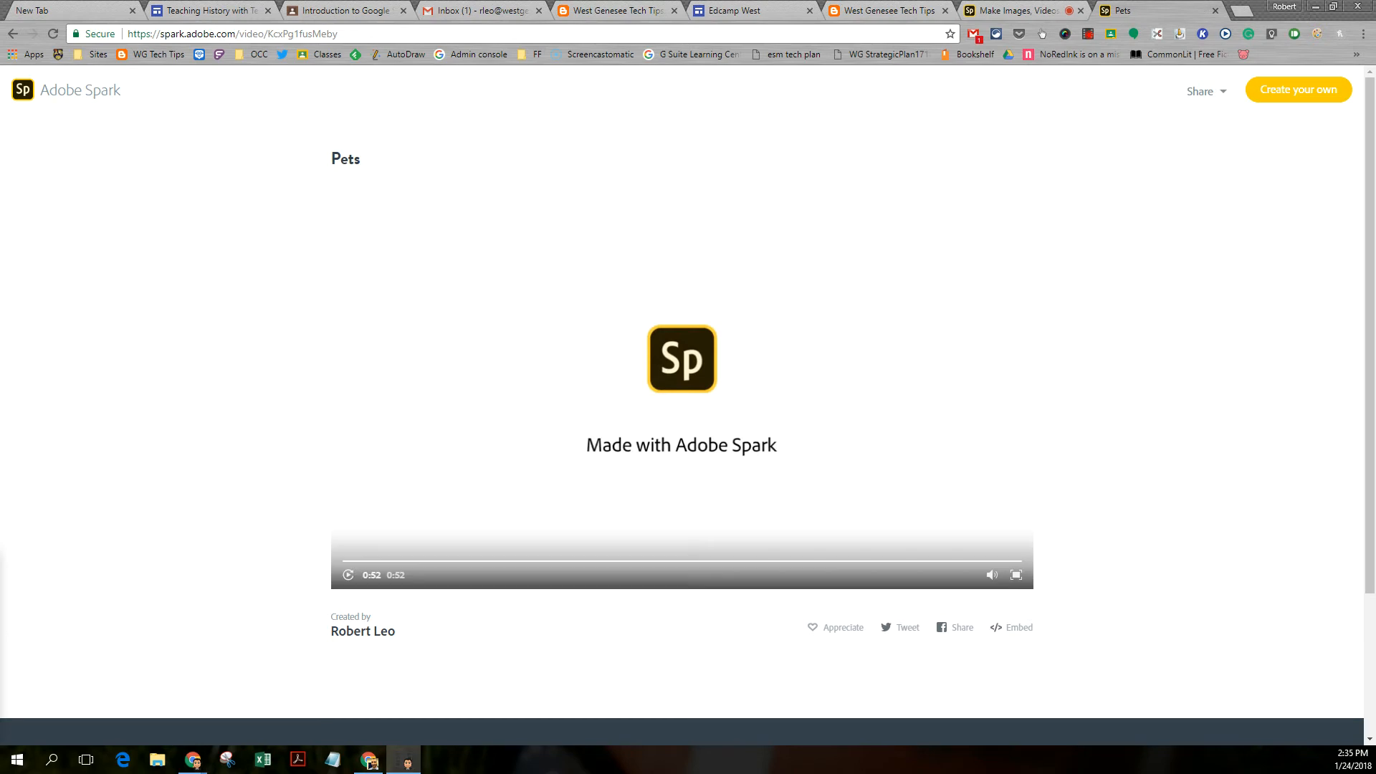
# Return to the video editor's browser tab and start downloading the Pets video
pyautogui.click(1003, 10)
pyautogui.click(764, 126)
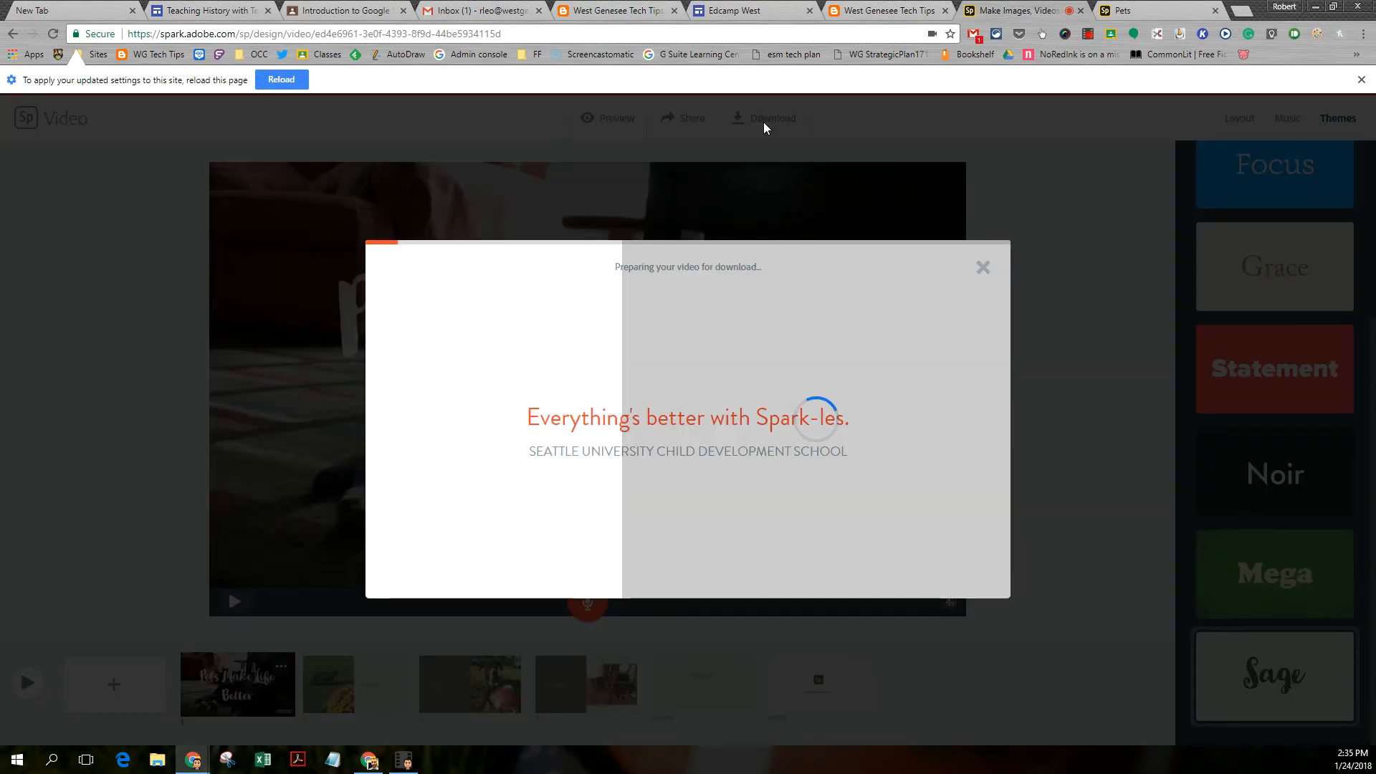